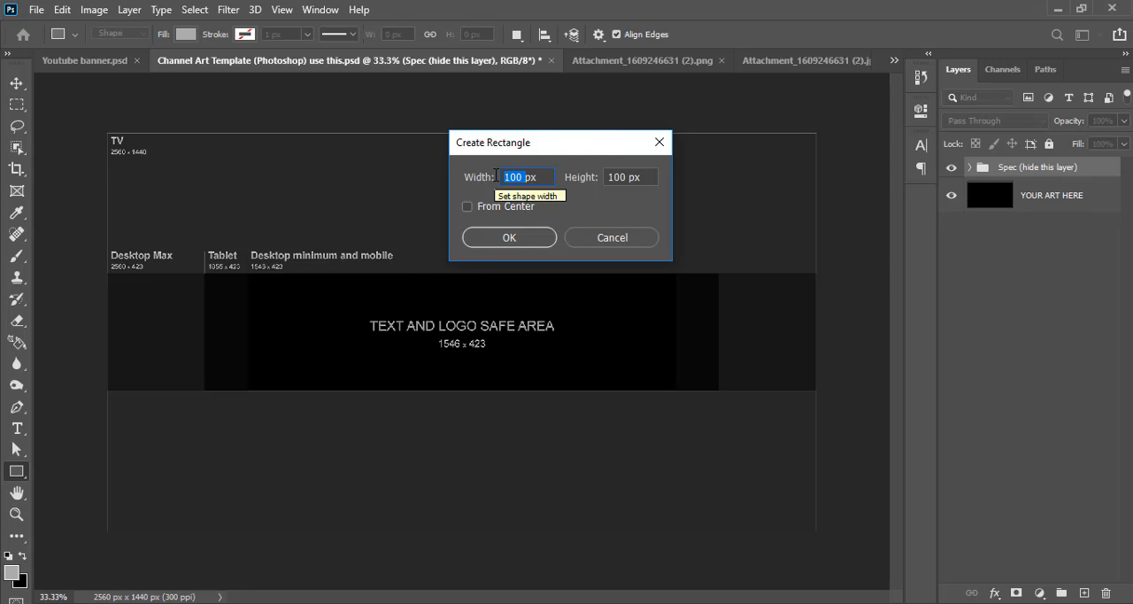
Create a rectangle 2560 px wide and 423 px high and collapse its properties
{"action": "type", "text": "256"}
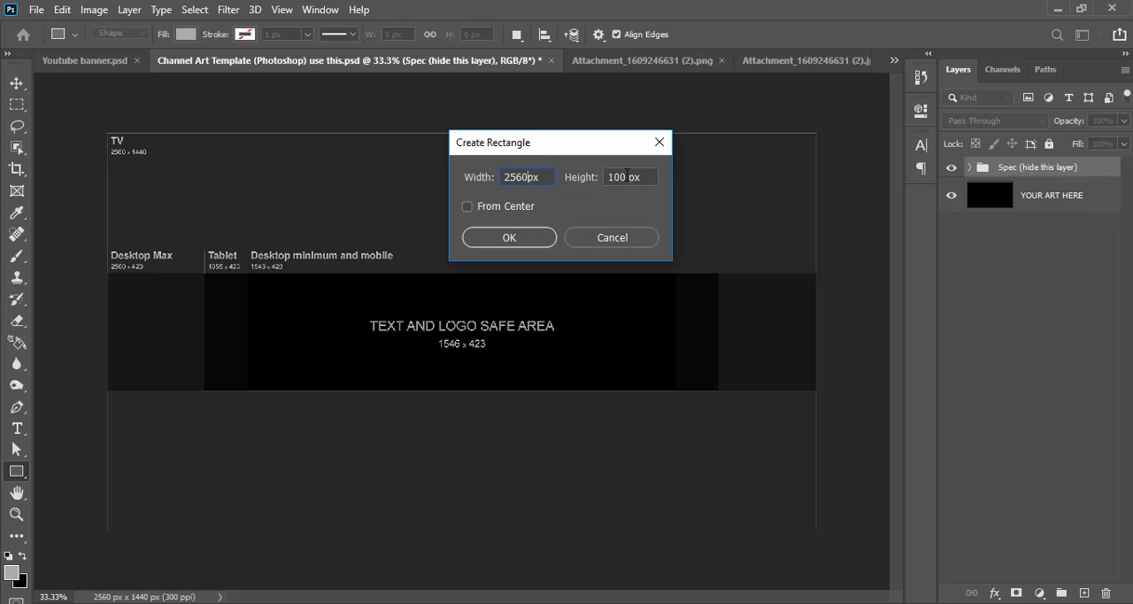
{"action": "key", "text": "Tab"}
{"action": "type", "text": "423"}
{"action": "left_click", "coordinate": [503, 239]}
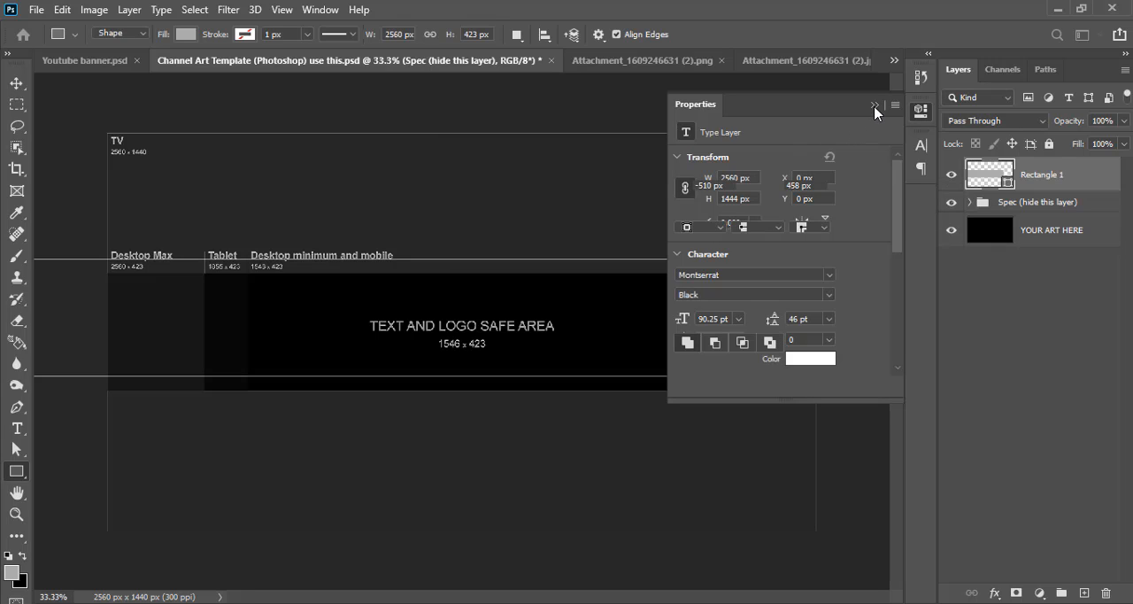
{"action": "left_click", "coordinate": [874, 107]}
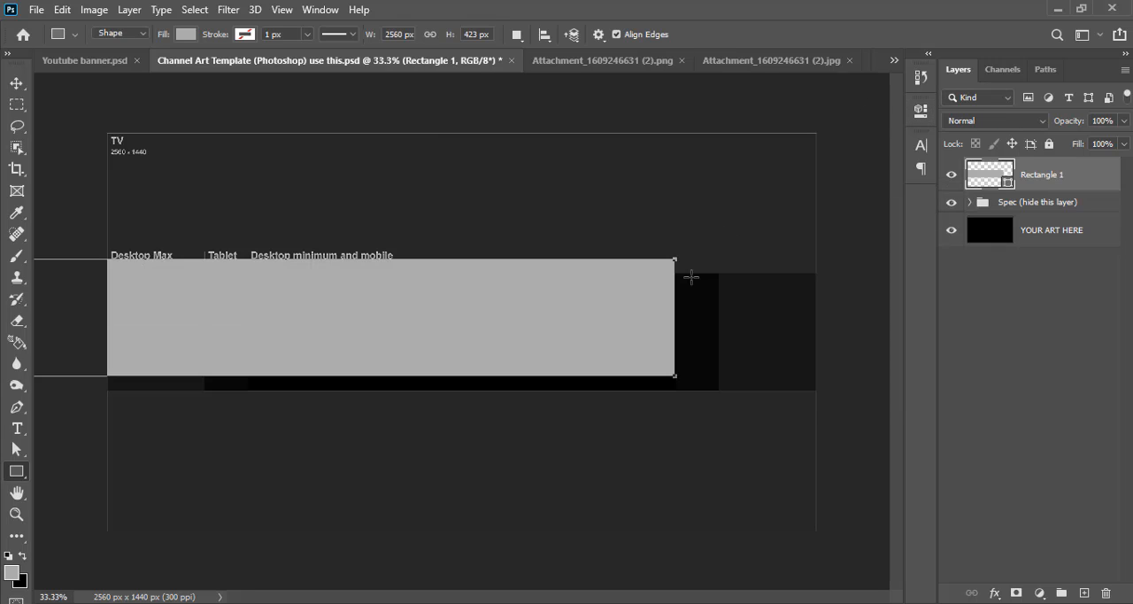
Centre the rectangle horizontally and vertically on the whole canvas and clear the selection
{"action": "key", "text": "v"}
{"action": "key", "text": "ctrl+a"}
{"action": "left_click", "coordinate": [487, 35]}
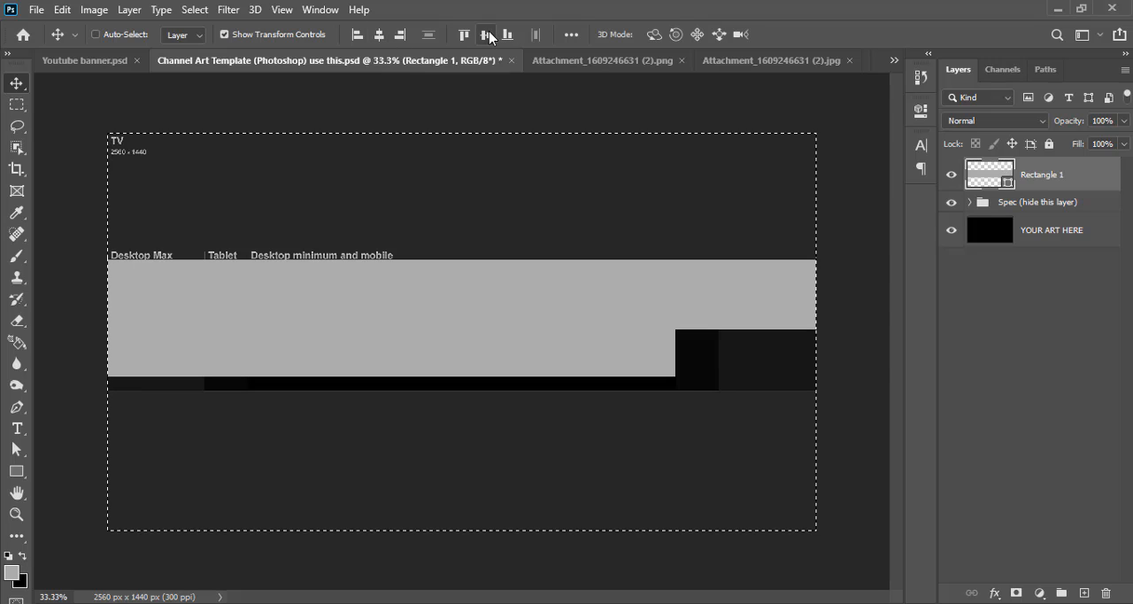
{"action": "left_click", "coordinate": [489, 36]}
{"action": "key", "text": "ctrl+d"}
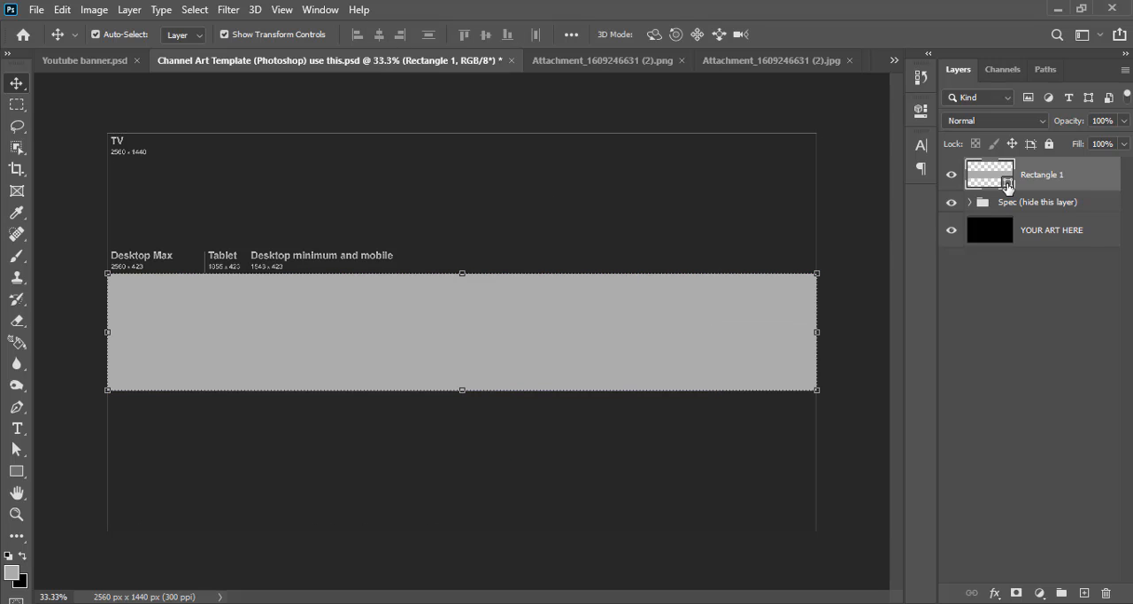
Set the rectangle's fill colour to red #eb1c1c
{"action": "double_click", "coordinate": [1007, 183]}
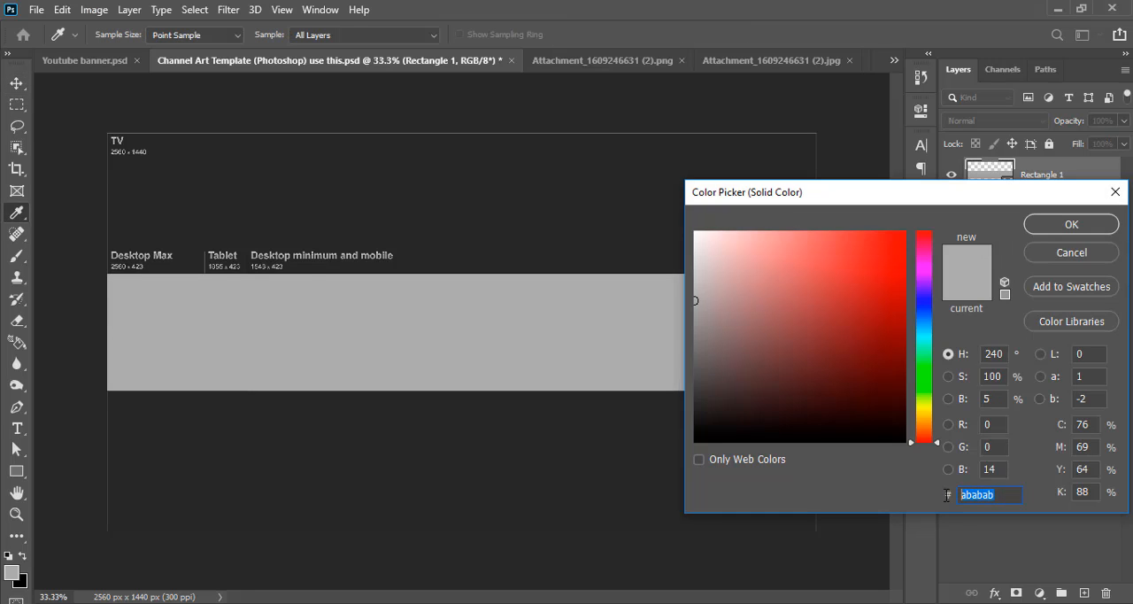
{"action": "type", "text": "eb1"}
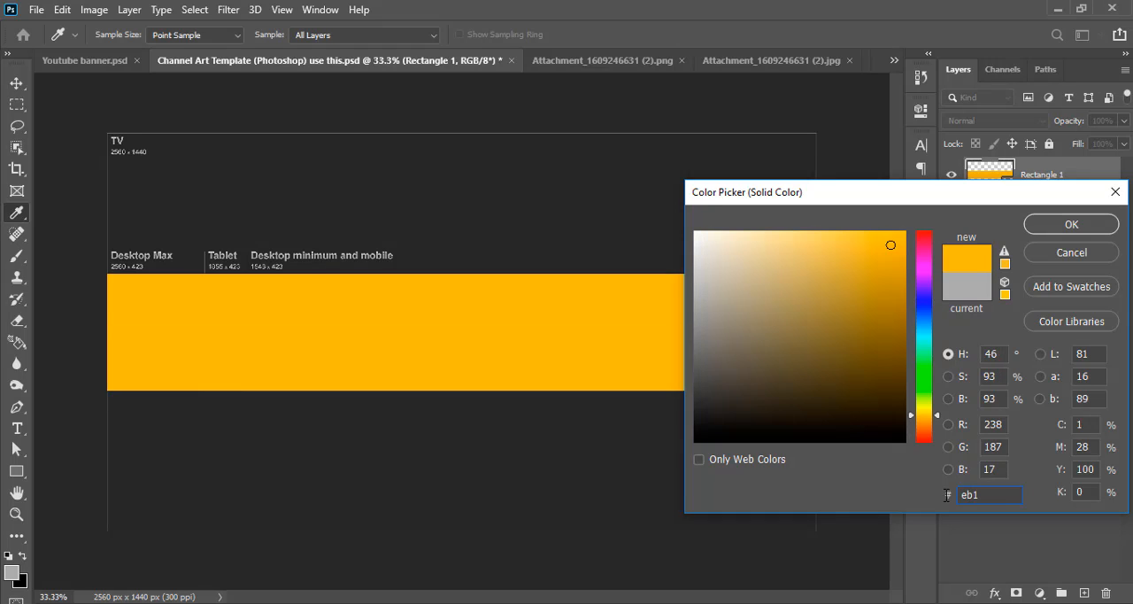
{"action": "type", "text": "c1c"}
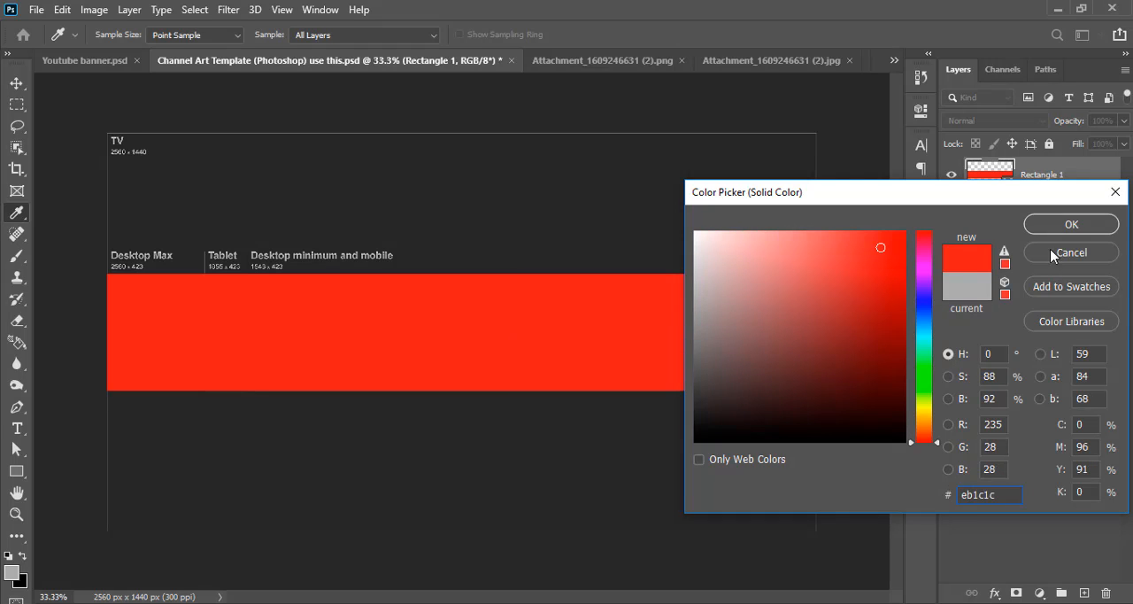
{"action": "left_click", "coordinate": [1068, 226]}
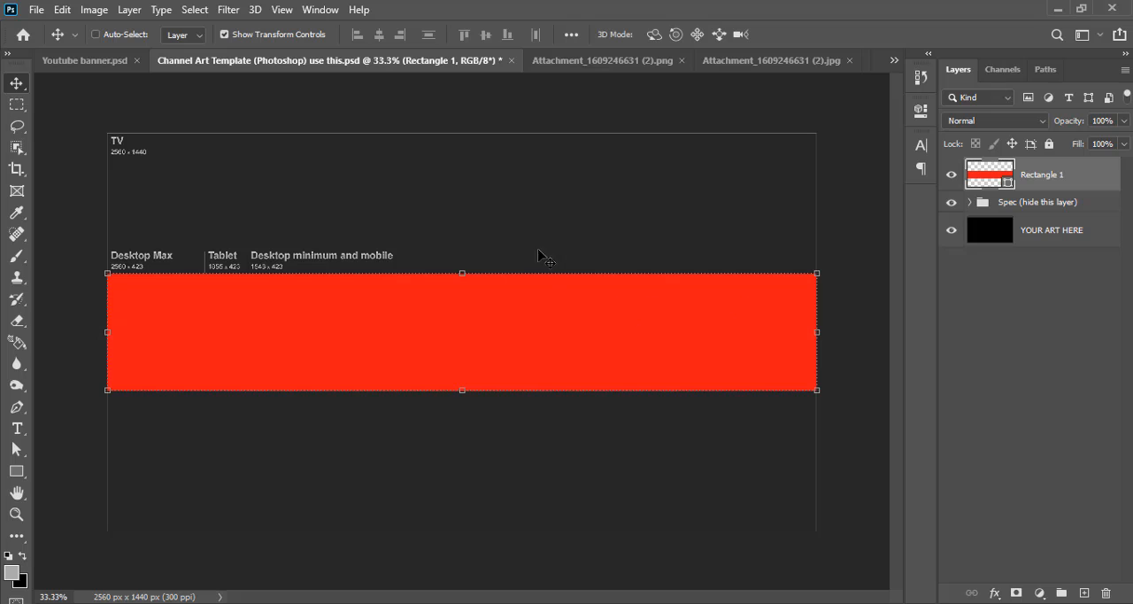
Show the template's guides over the artwork while leaving the grid hidden
{"action": "key", "text": "ctrl+apostrophe"}
{"action": "key", "text": "ctrl+semicolon"}
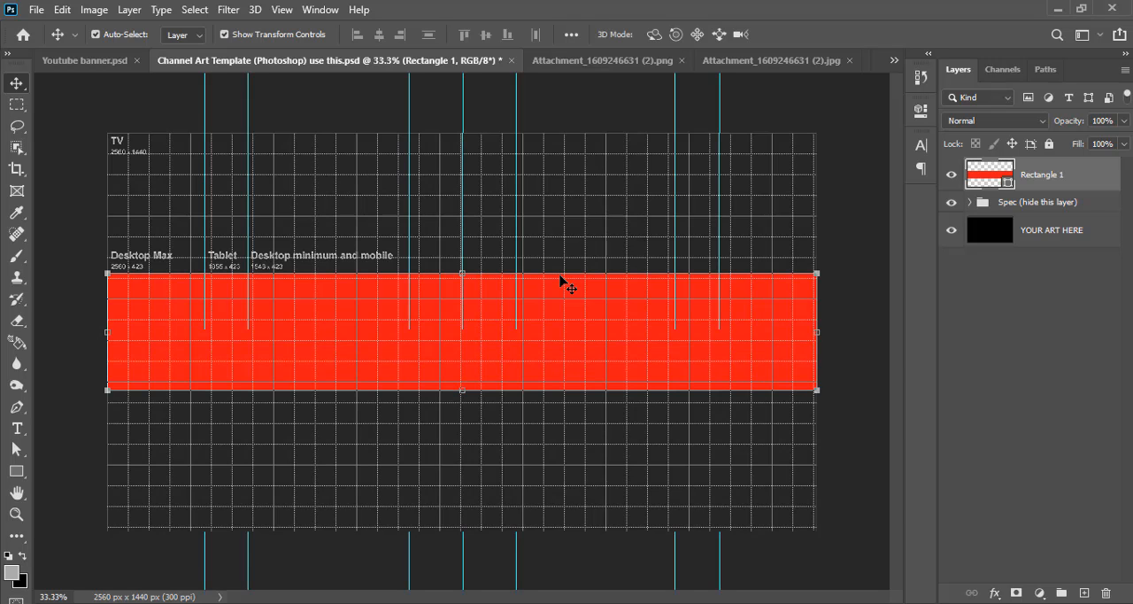
{"action": "key", "text": "ctrl+apostrophe"}
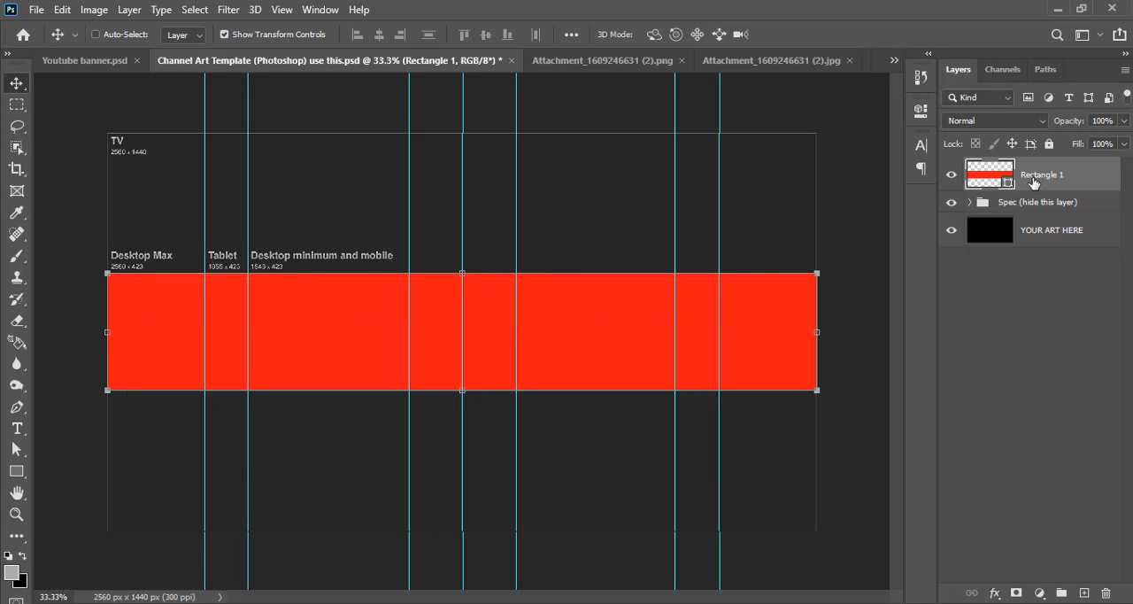
Duplicate the red rectangle, narrow the copy to 57.62% width, and slant its right edge inward between the two guides beside the centre guide
{"action": "key", "text": "ctrl+j"}
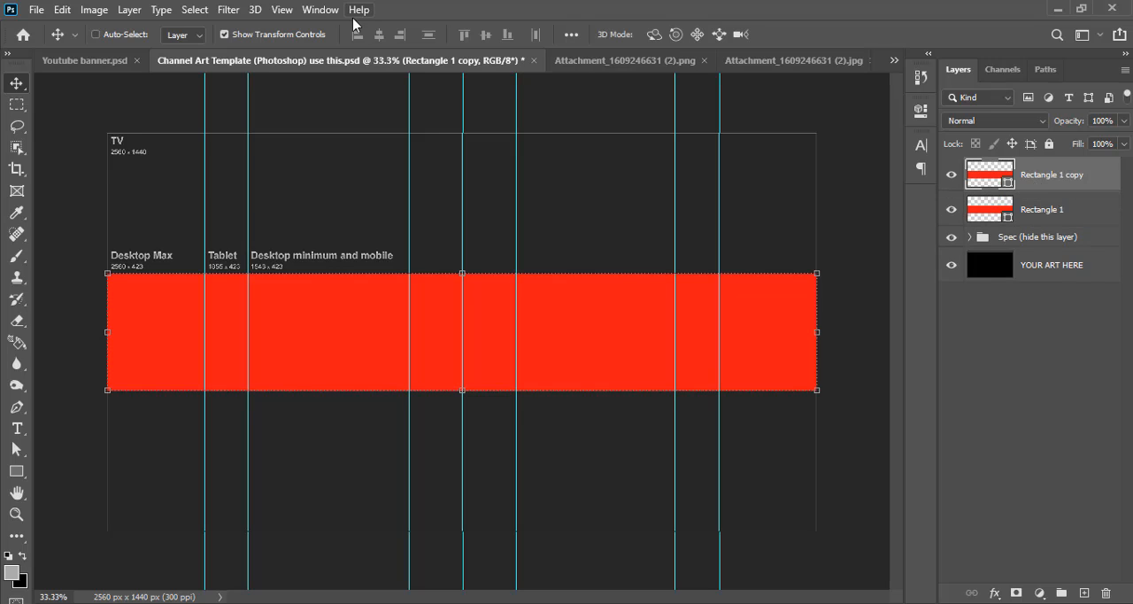
{"action": "key", "text": "ctrl+t"}
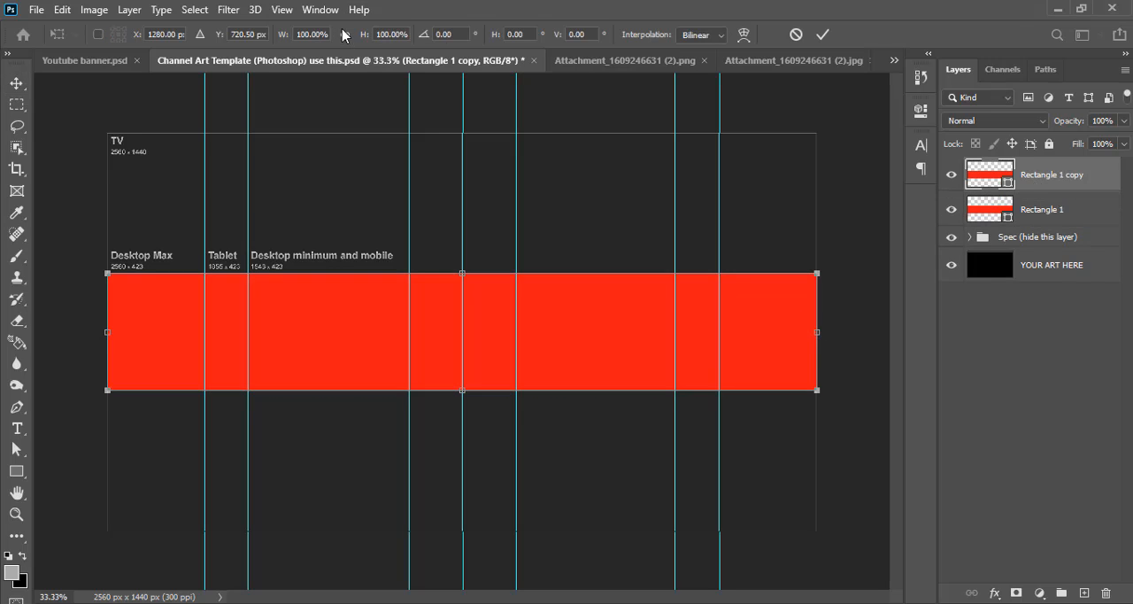
{"action": "left_click_drag", "start_coordinate": [812, 333], "coordinate": [519, 334]}
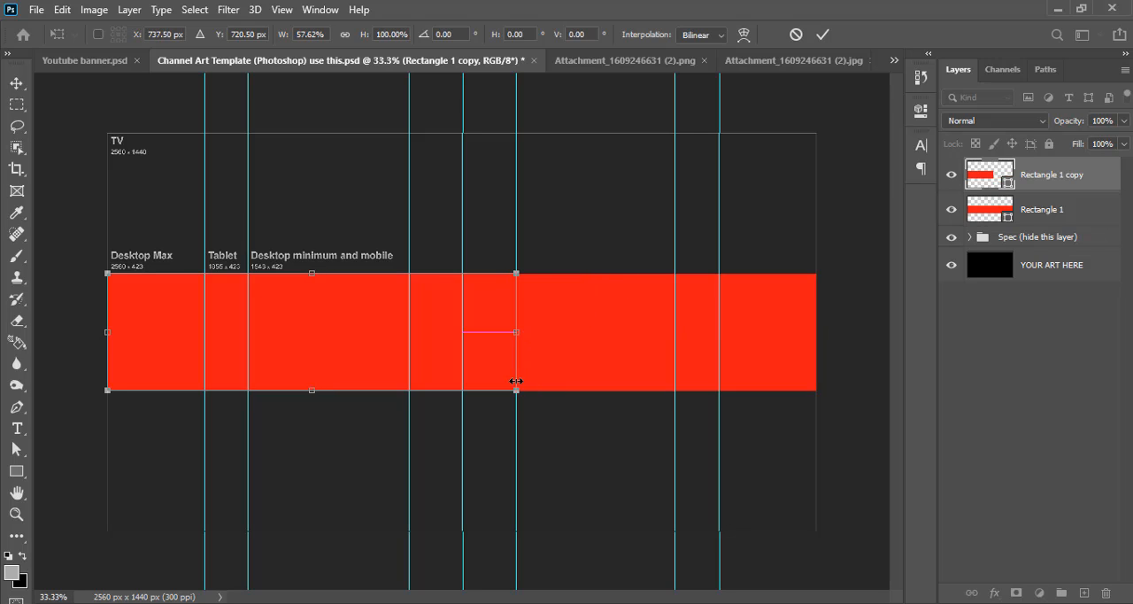
{"action": "left_click_drag", "start_coordinate": [517, 395], "coordinate": [411, 391]}
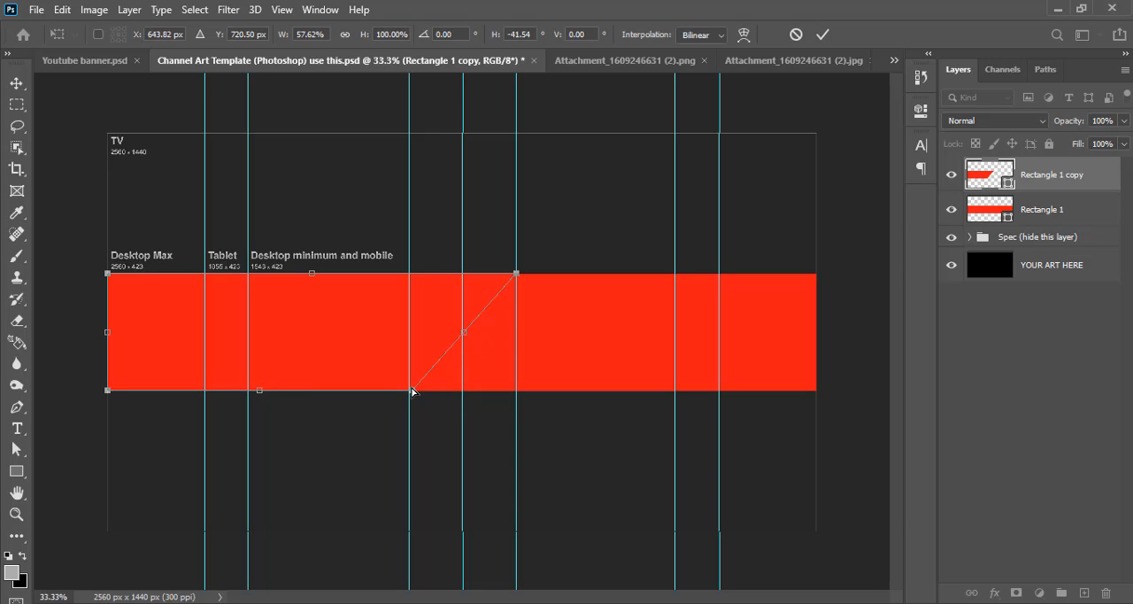
{"action": "left_click", "coordinate": [823, 34]}
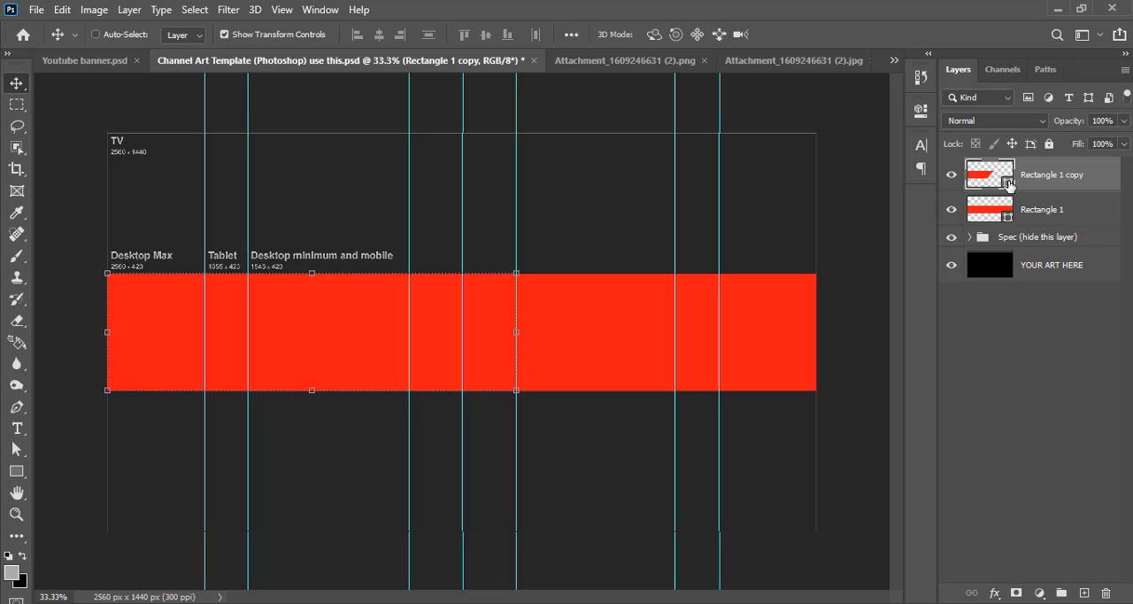
Set the fill colour of the slanted rectangle copy to blue #4b58f0
{"action": "double_click", "coordinate": [1009, 184]}
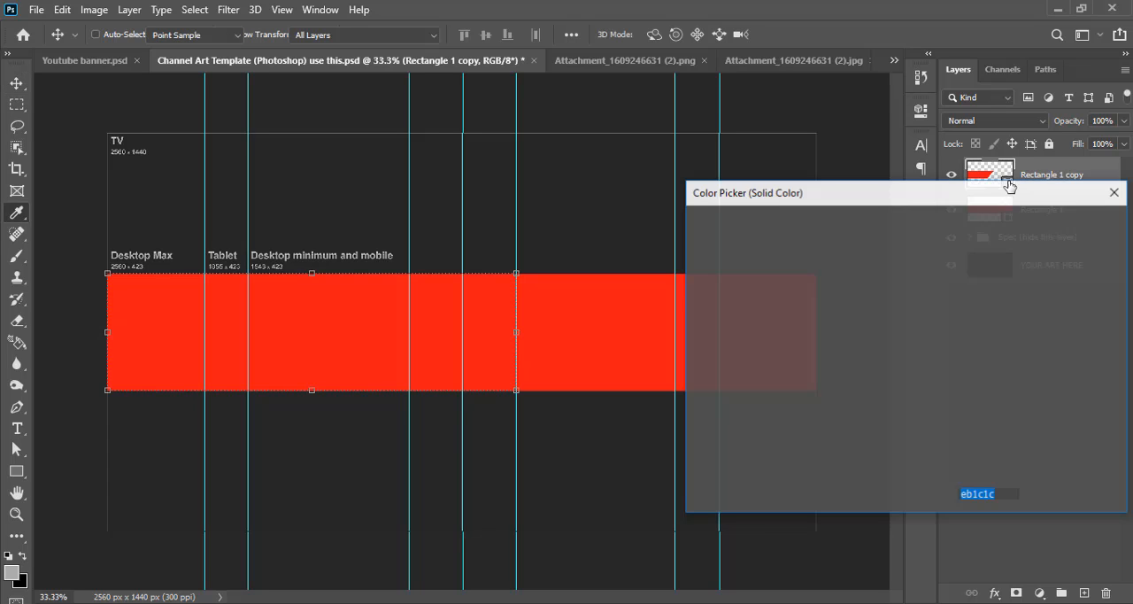
{"action": "type", "text": "4b"}
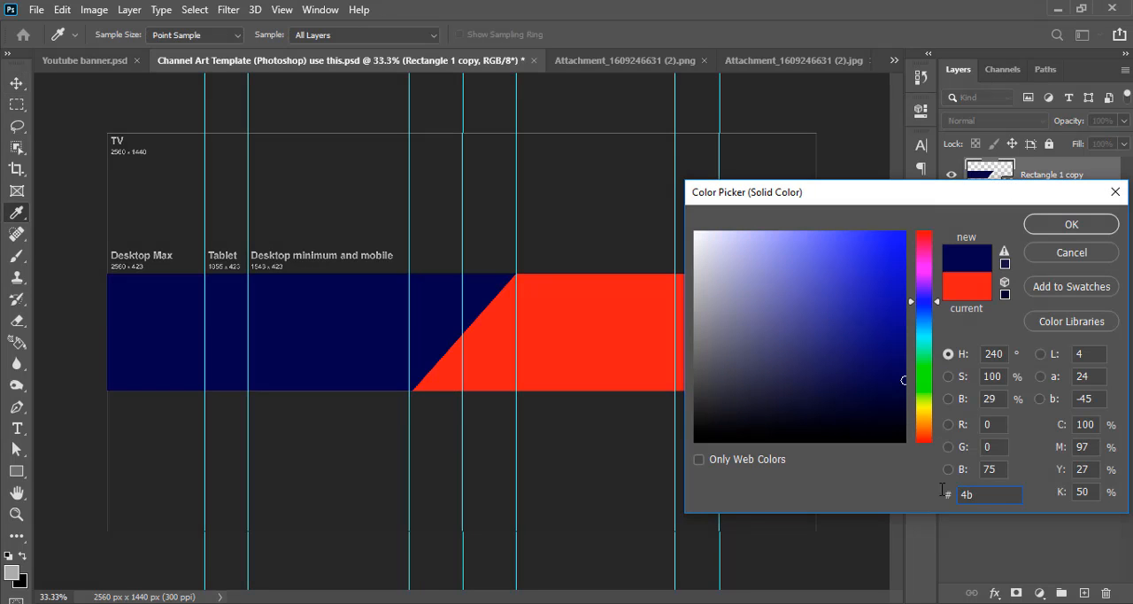
{"action": "type", "text": "58f0"}
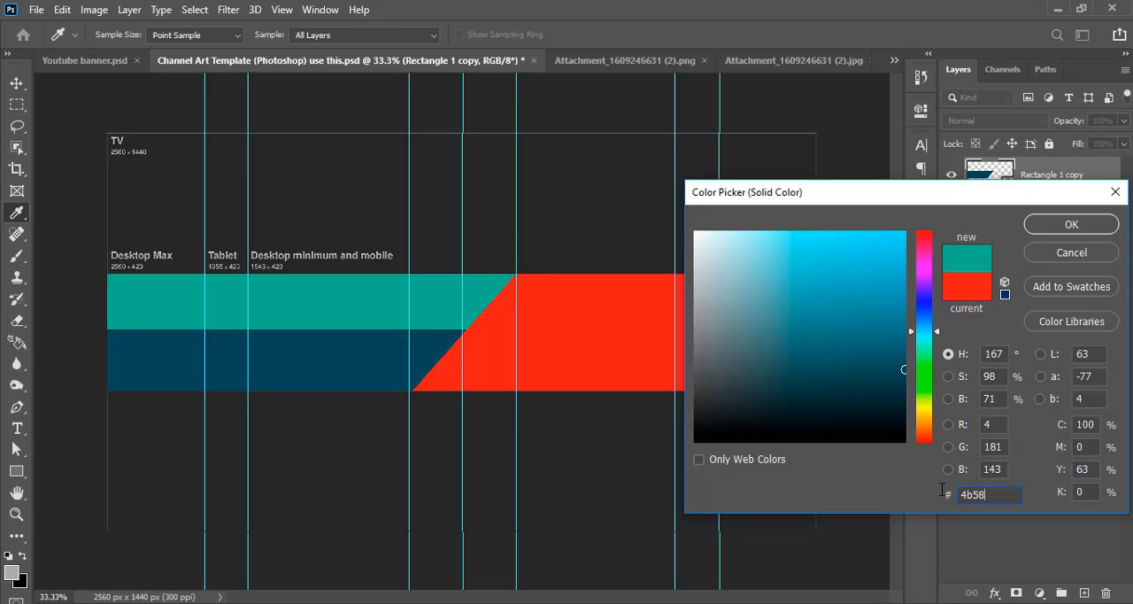
{"action": "left_click", "coordinate": [1051, 230]}
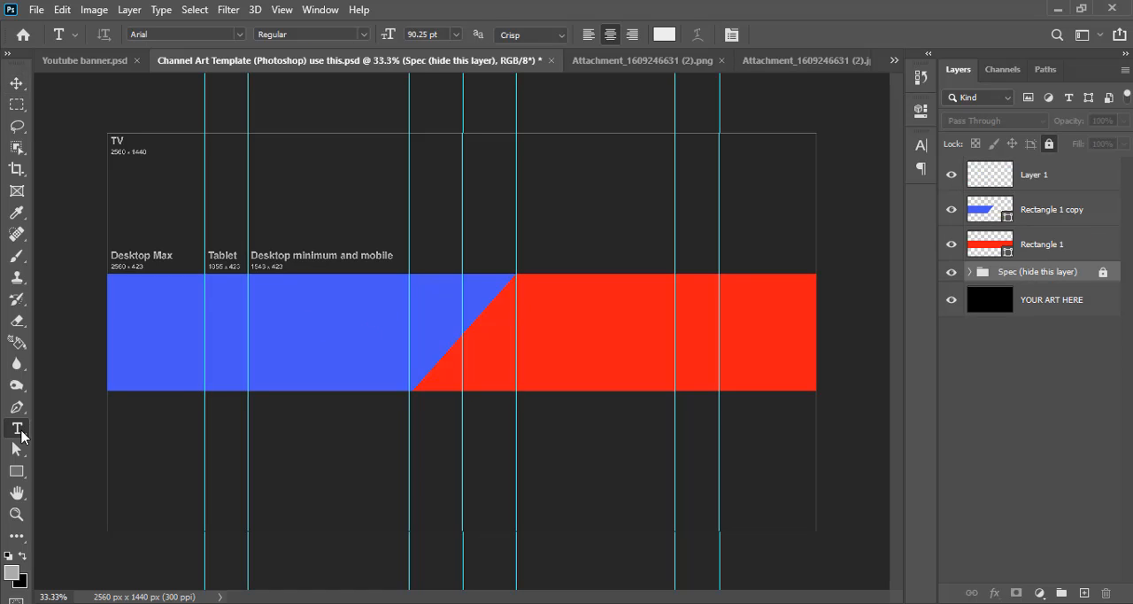
Add a horizontal type layer over the banner with the pasted text GWO AH in Montserrat Black
{"action": "right_click", "coordinate": [21, 435]}
{"action": "left_click", "coordinate": [80, 430]}
{"action": "left_click", "coordinate": [369, 317]}
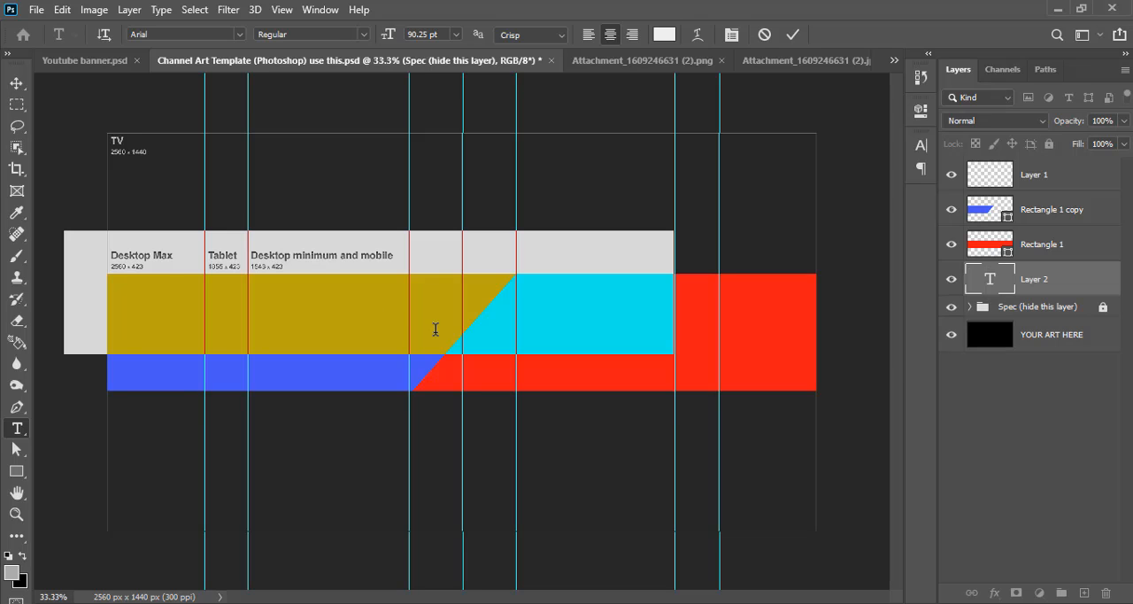
{"action": "type", "text": "CWO AH"}
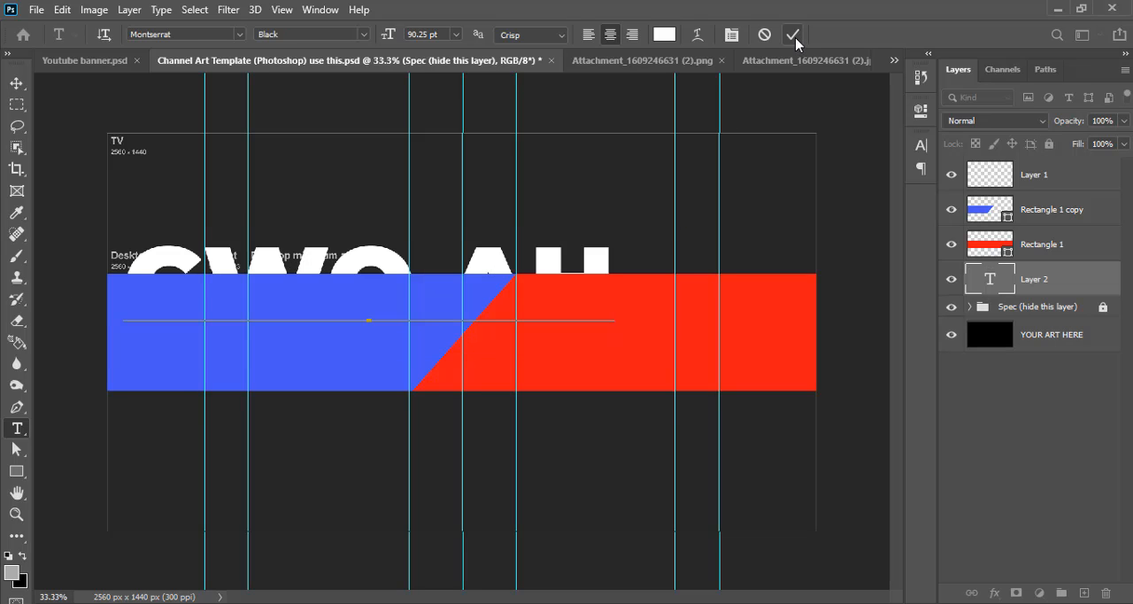
{"action": "left_click", "coordinate": [795, 41]}
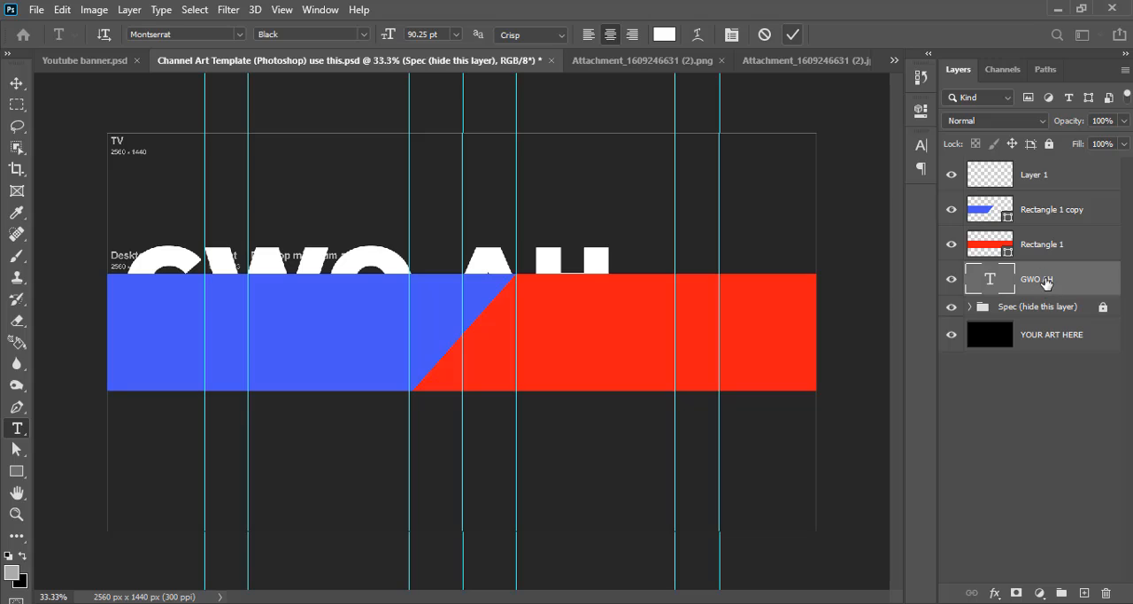
Raise the GWO AH text layer above both rectangles and delete the empty Layer 1
{"action": "key", "text": "ctrl+bracketright"}
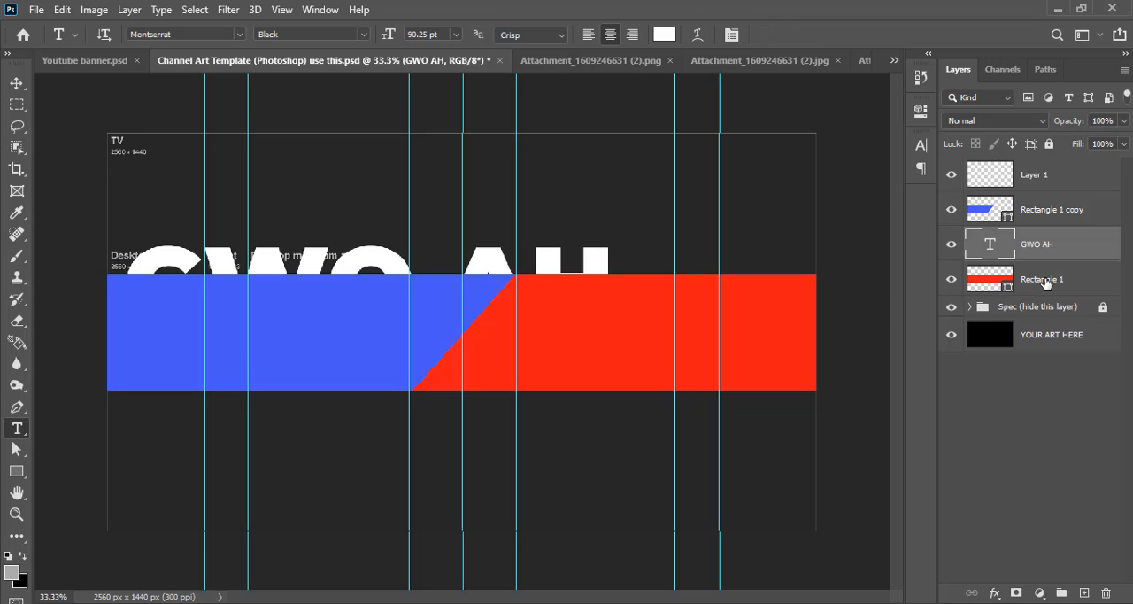
{"action": "key", "text": "ctrl+bracketright"}
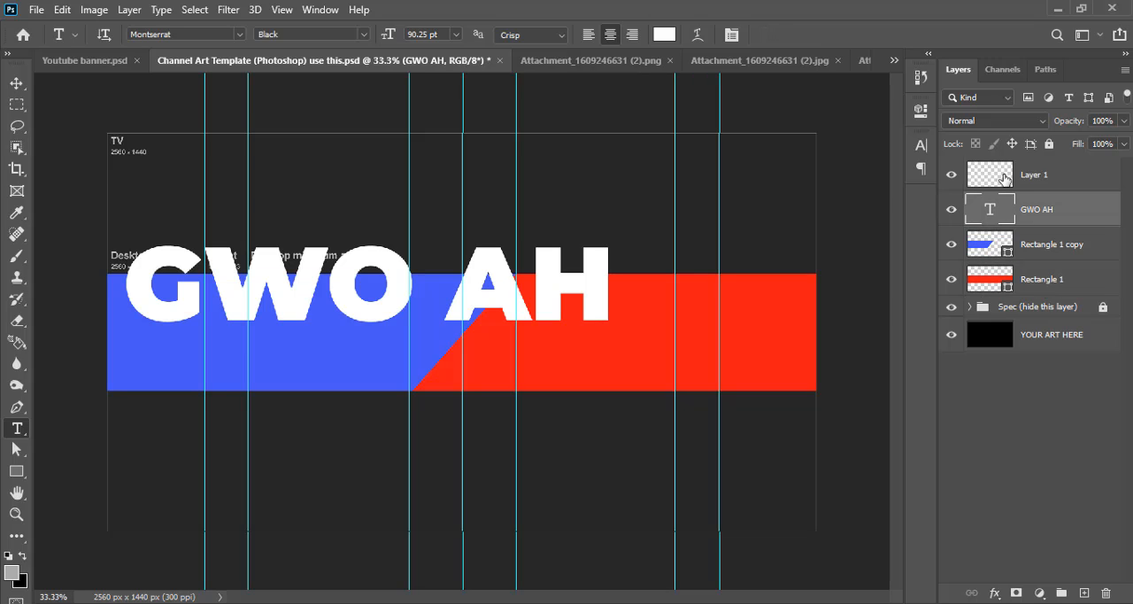
{"action": "left_click", "coordinate": [1004, 176]}
{"action": "key", "text": "Delete"}
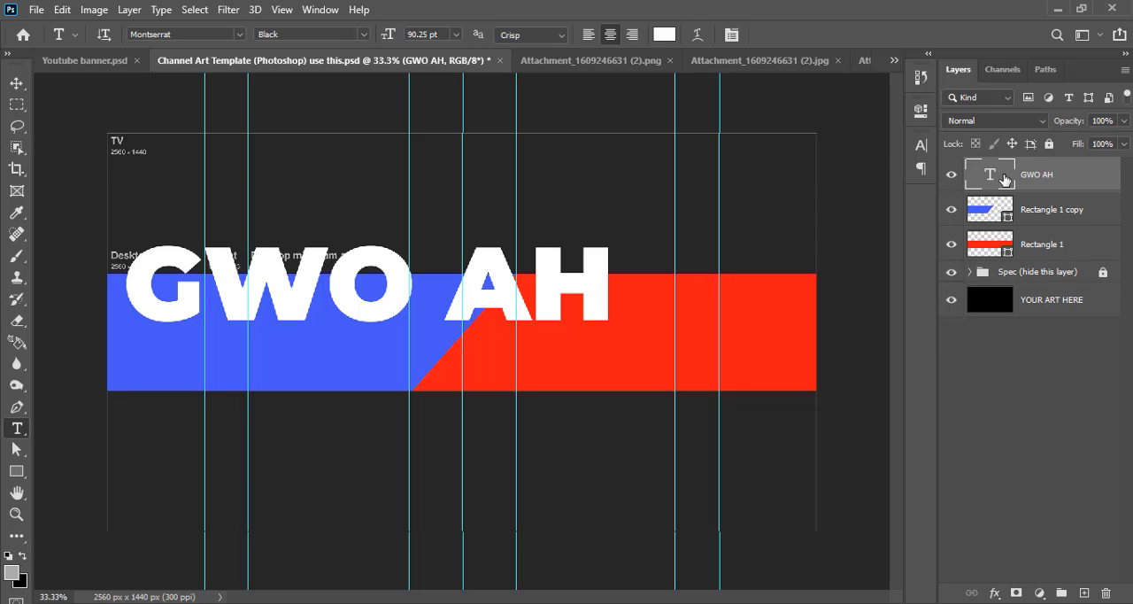
Centre the GWO AH text horizontally and vertically on the canvas and clear the selection
{"action": "key", "text": "v"}
{"action": "key", "text": "ctrl+a"}
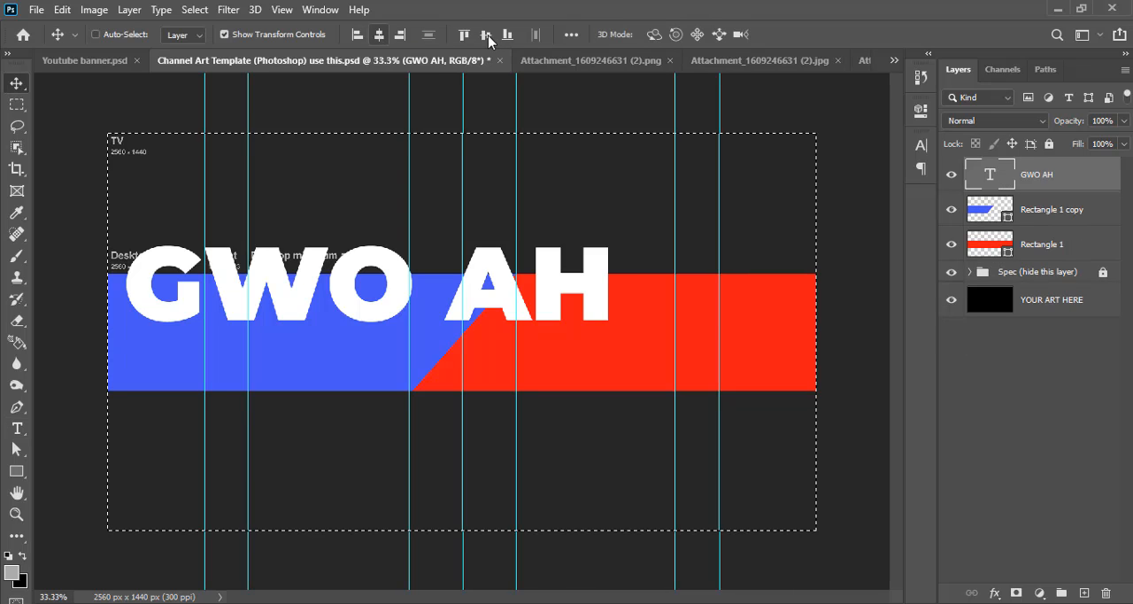
{"action": "left_click", "coordinate": [488, 38]}
{"action": "key", "text": "ctrl+d"}
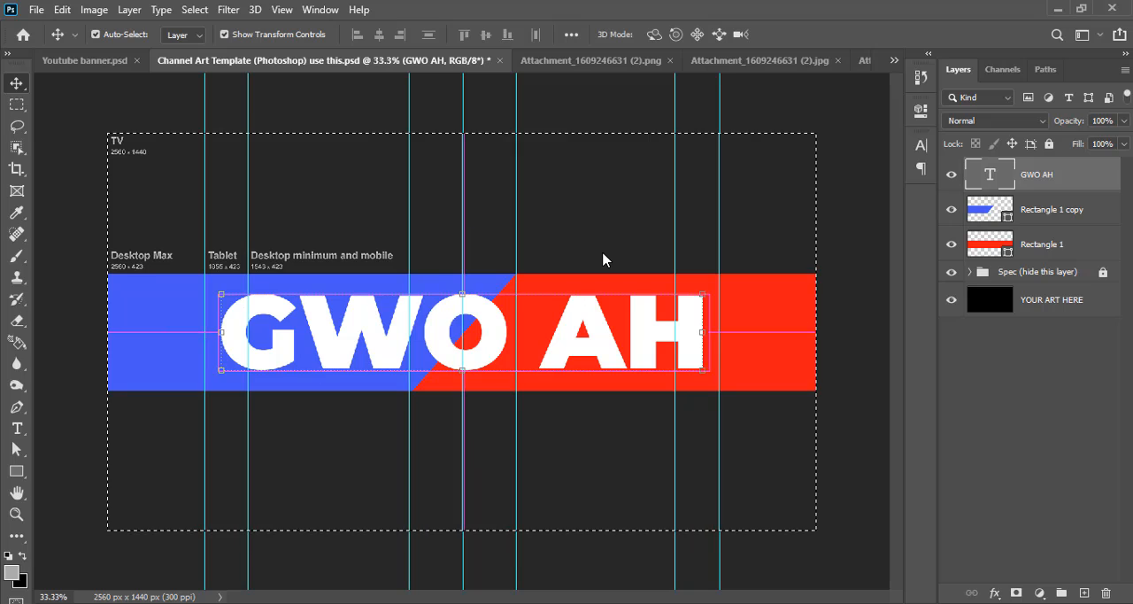
{"action": "key", "text": "ctrl+d"}
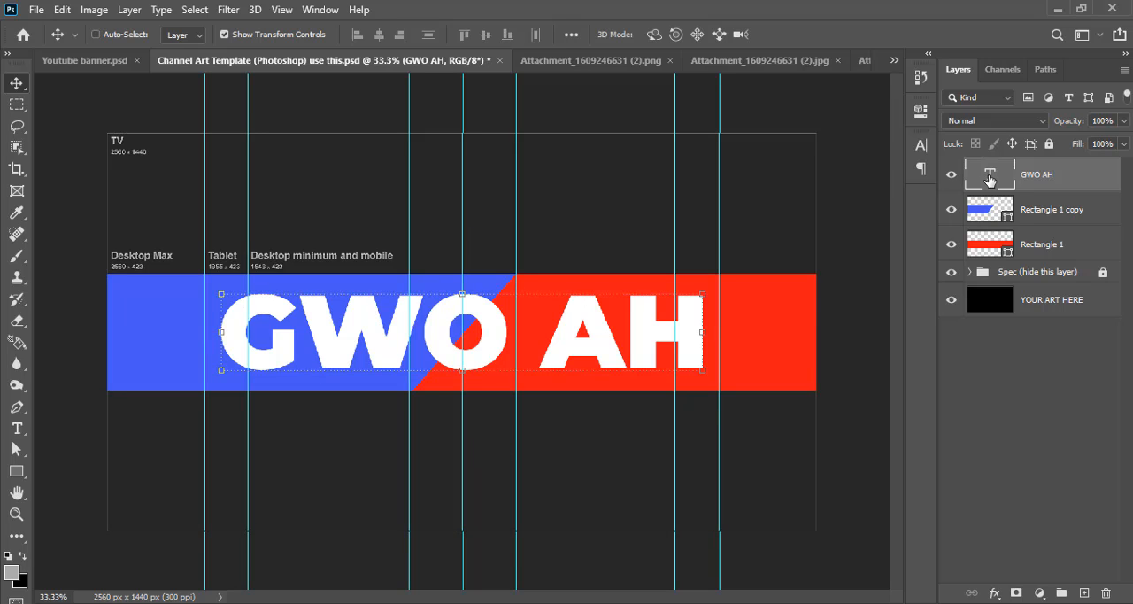
Remove the space between GWO and AH so that the title reads GWOAH
{"action": "double_click", "coordinate": [989, 176]}
{"action": "left_click", "coordinate": [554, 338]}
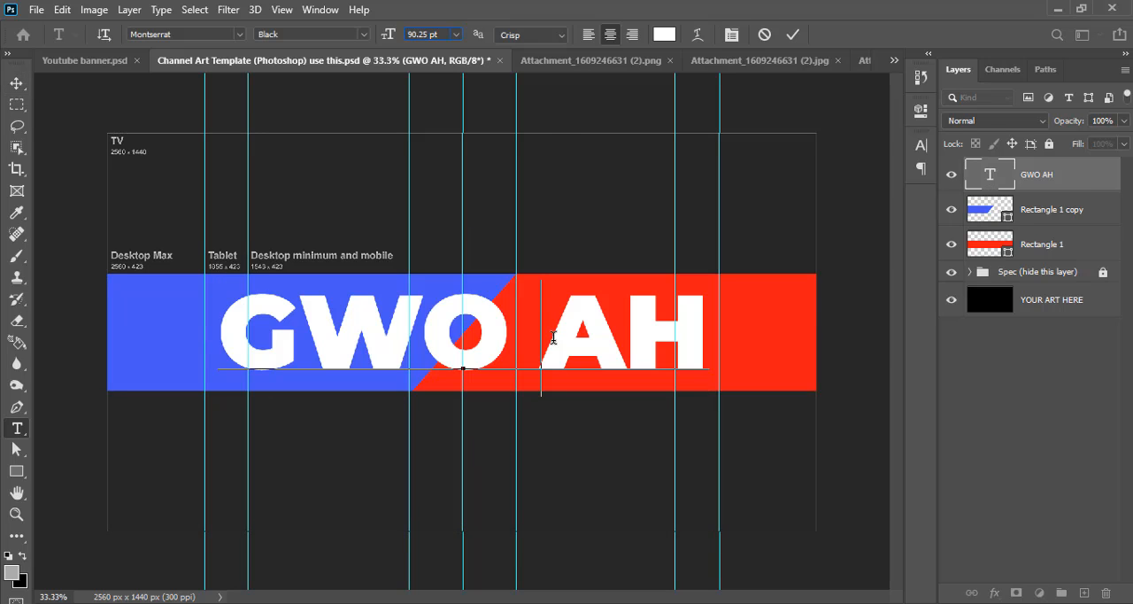
{"action": "key", "text": "BackSpace"}
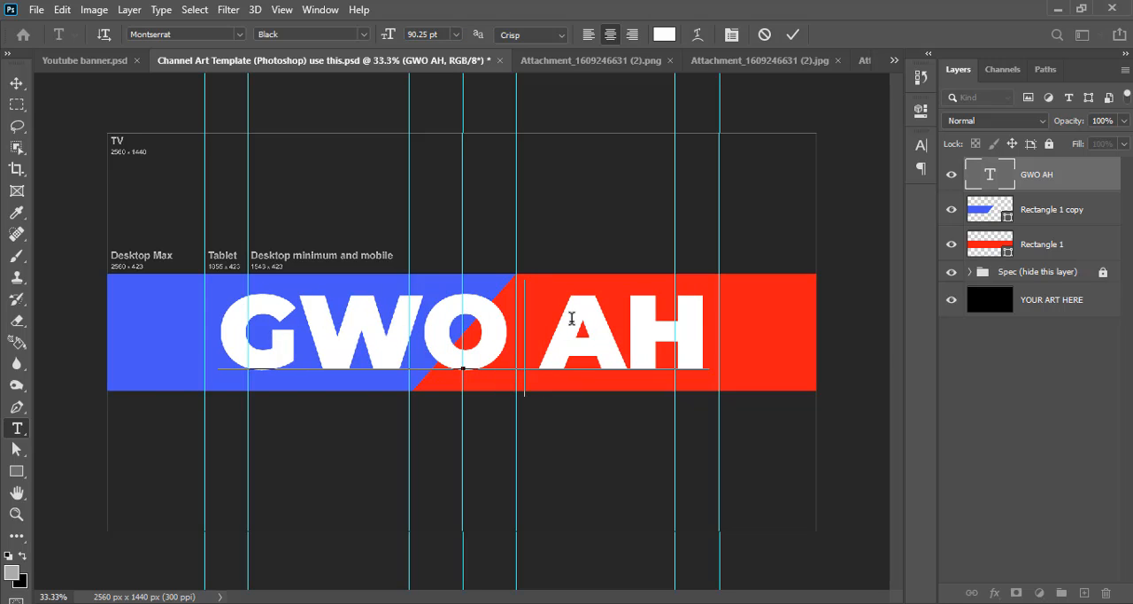
{"action": "key", "text": "BackSpace"}
{"action": "left_click", "coordinate": [793, 35]}
{"action": "key", "text": "v"}
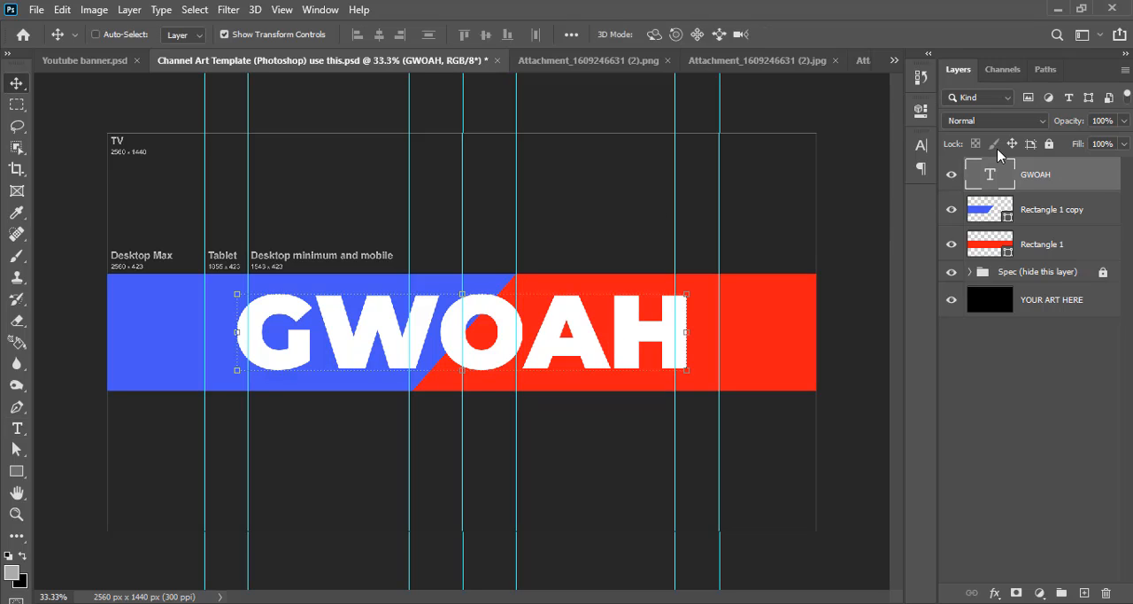
Set the font size of the GWOAH title to 64.16 pt
{"action": "key", "text": "t"}
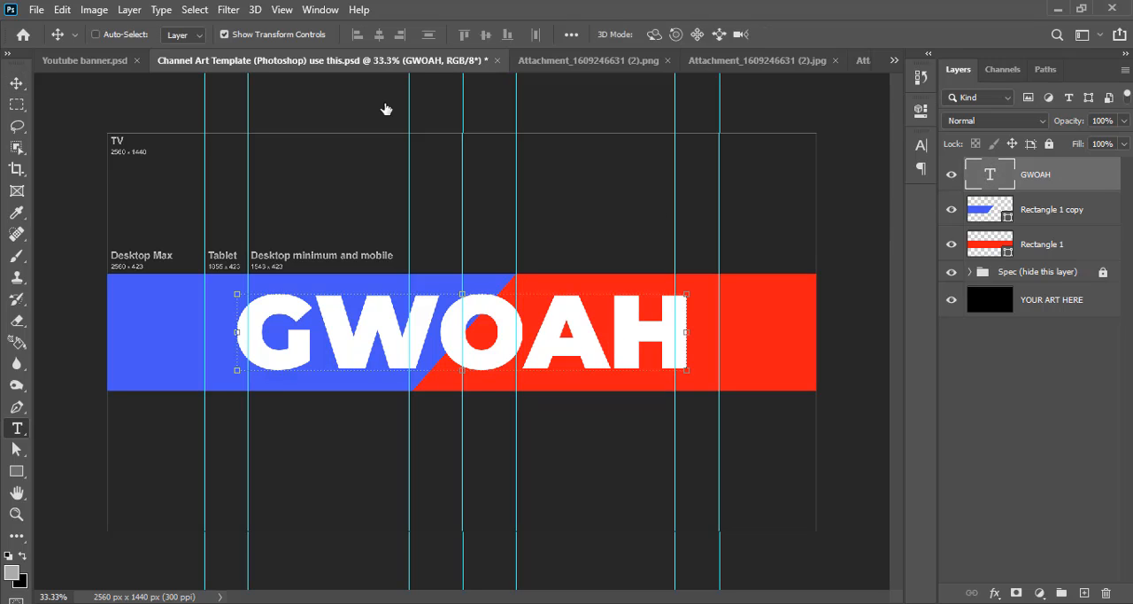
{"action": "key", "text": "Return"}
{"action": "left_click", "coordinate": [407, 34]}
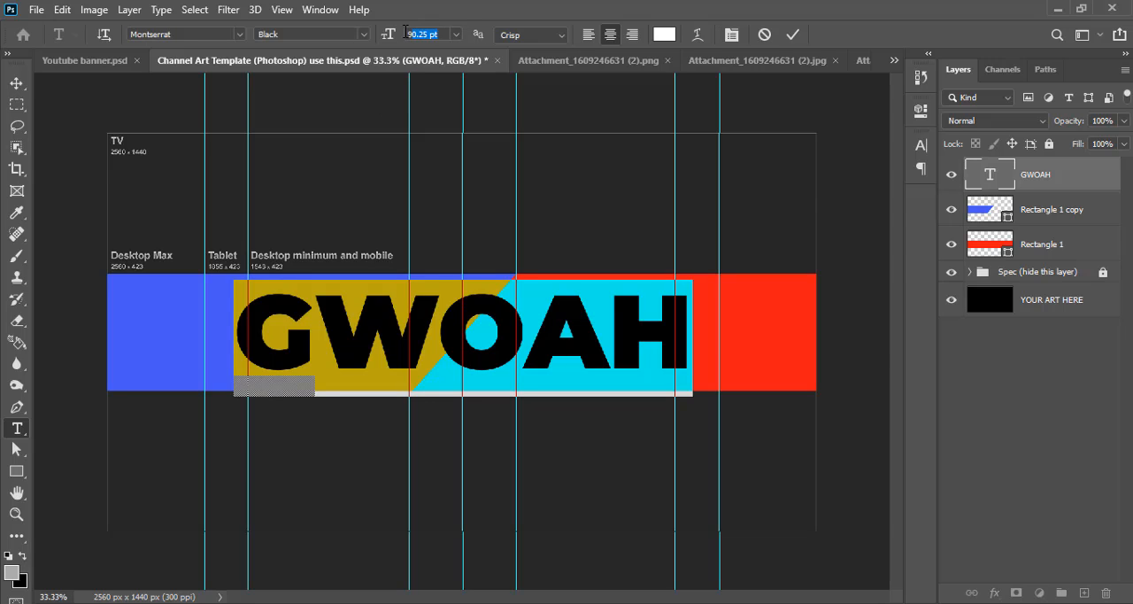
{"action": "type", "text": "64"}
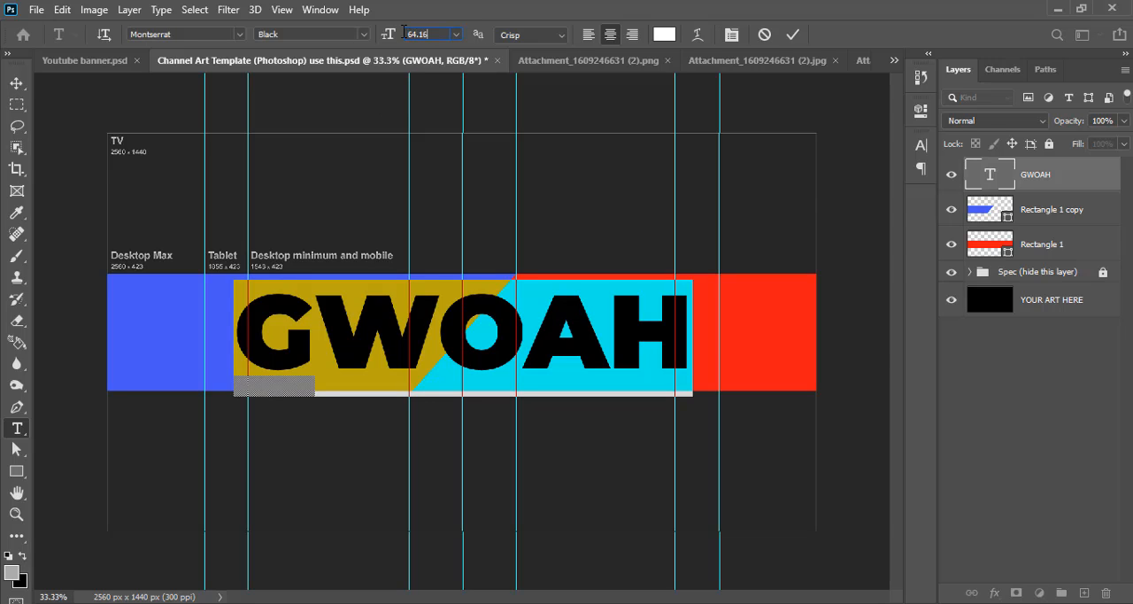
{"action": "left_click", "coordinate": [793, 36]}
{"action": "key", "text": "v"}
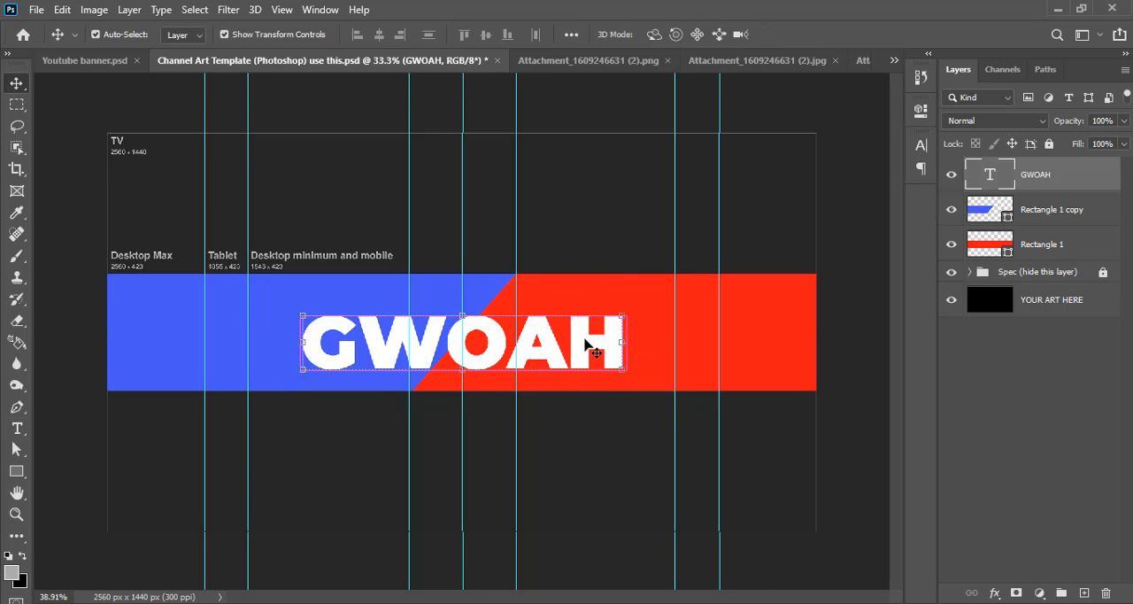
Raise the GWOAH title slightly within the banner strip and centre it horizontally on the canvas, leaving no selection active
{"action": "key", "text": "ctrl+plus"}
{"action": "left_click_drag", "start_coordinate": [595, 352], "coordinate": [593, 325]}
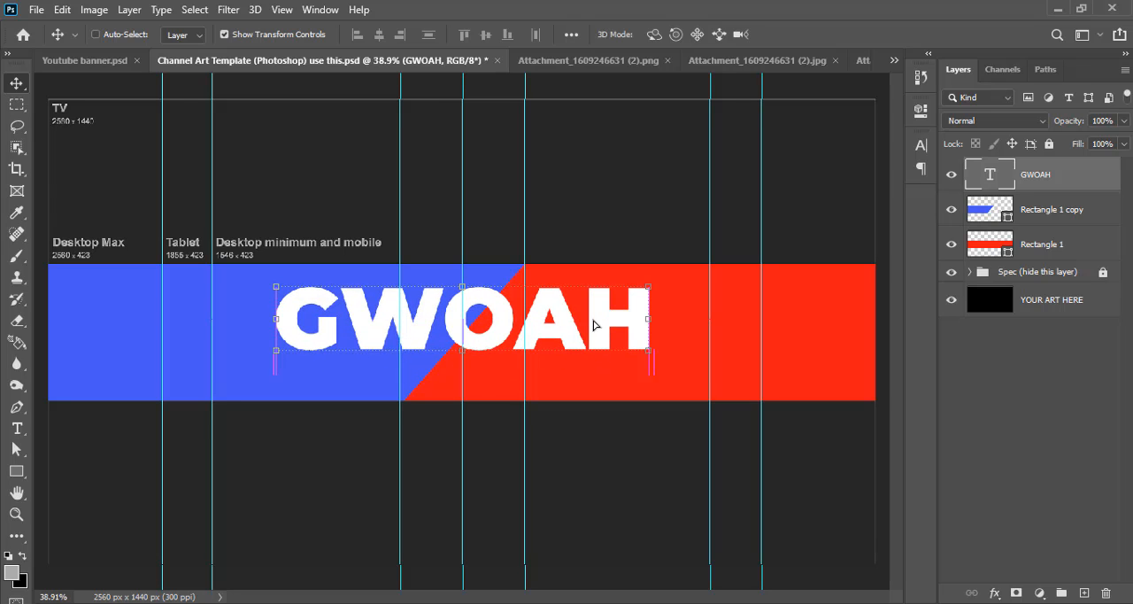
{"action": "key", "text": "ctrl+a"}
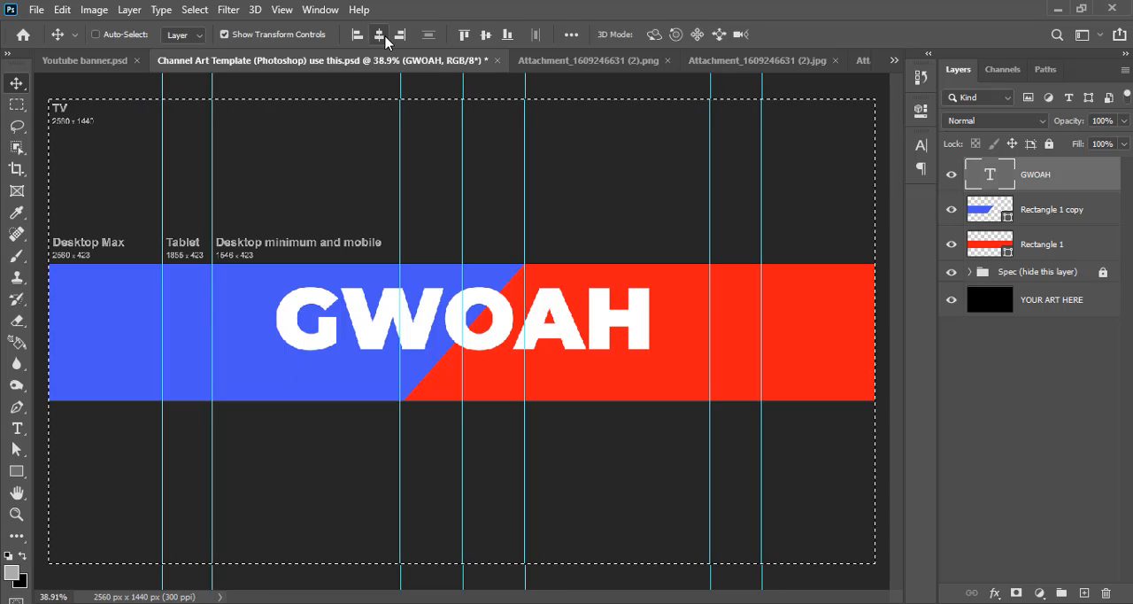
{"action": "key", "text": "ctrl"}
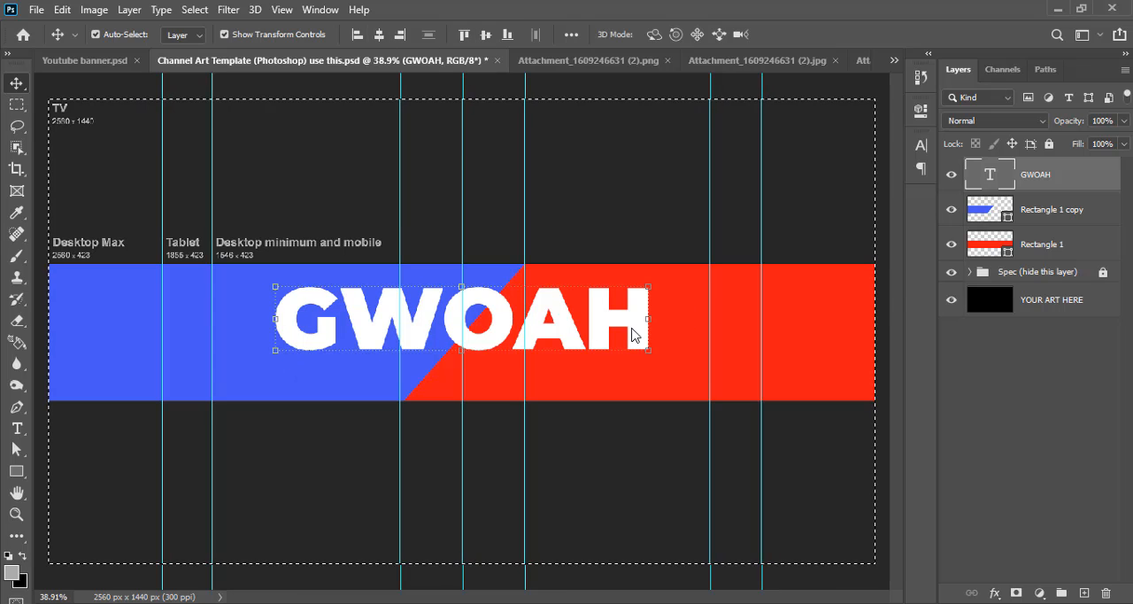
{"action": "key", "text": "ctrl+d"}
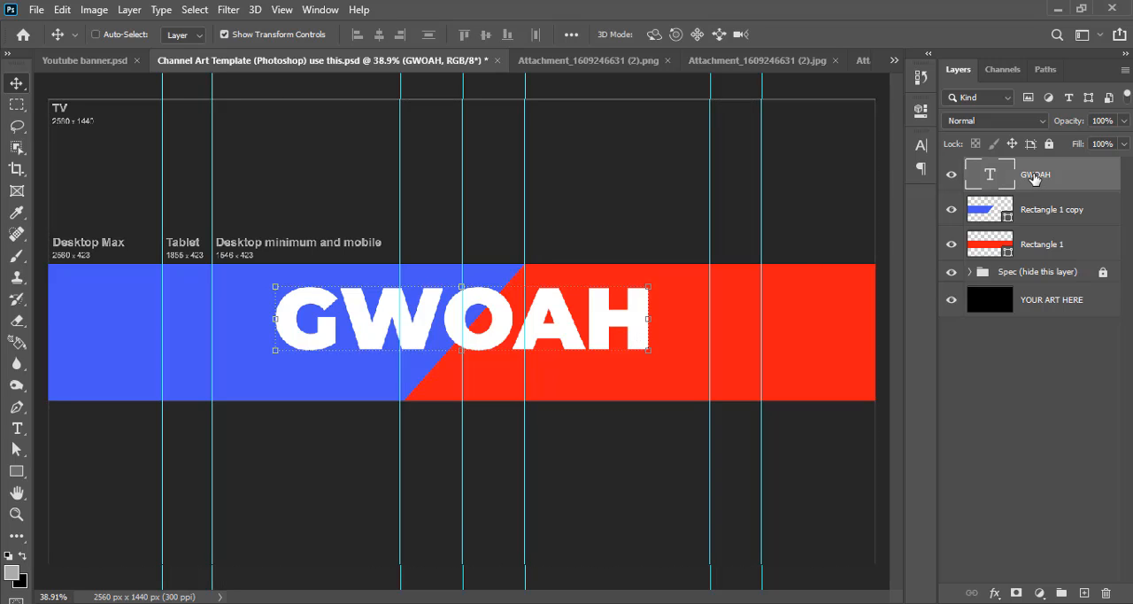
Duplicate the GWOAH text layer and set the font size of the lower, original layer to 81.21 pt
{"action": "key", "text": "ctrl+j"}
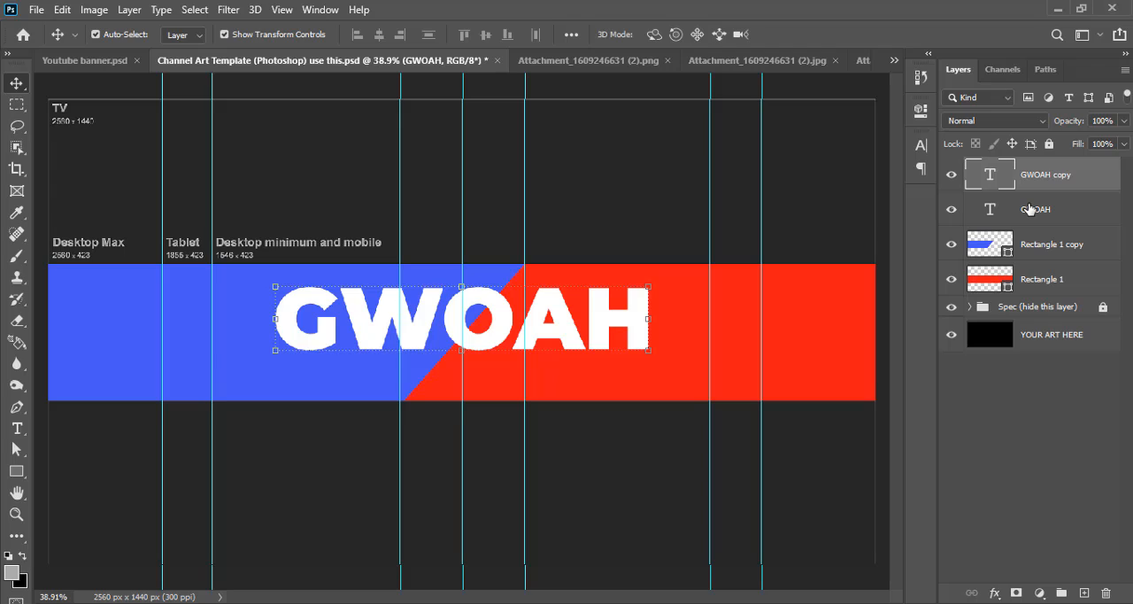
{"action": "left_click", "coordinate": [1029, 208]}
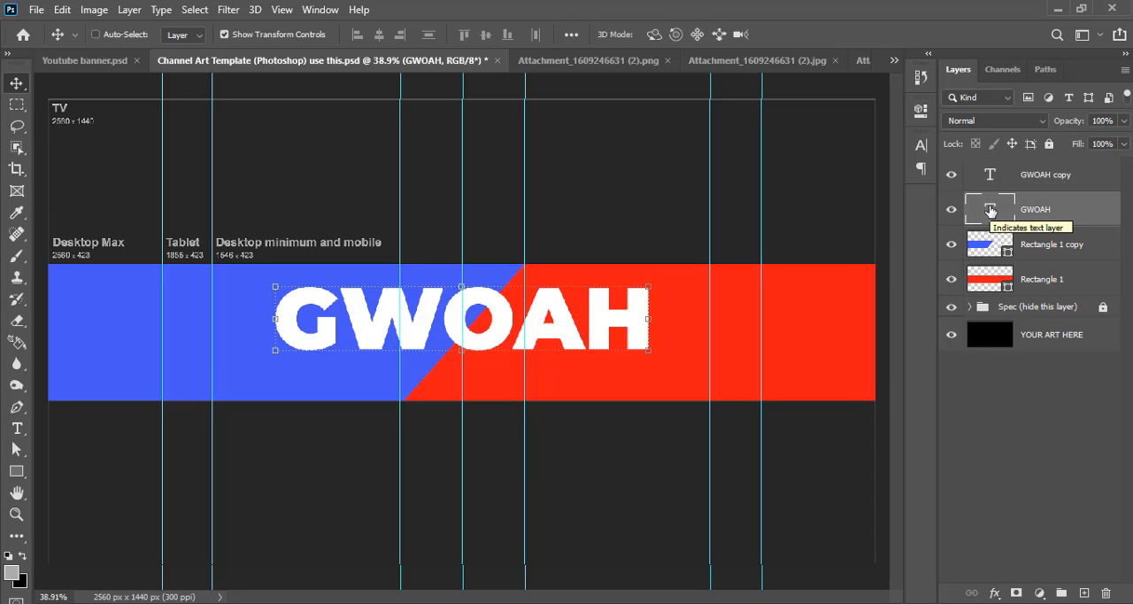
{"action": "key", "text": "t"}
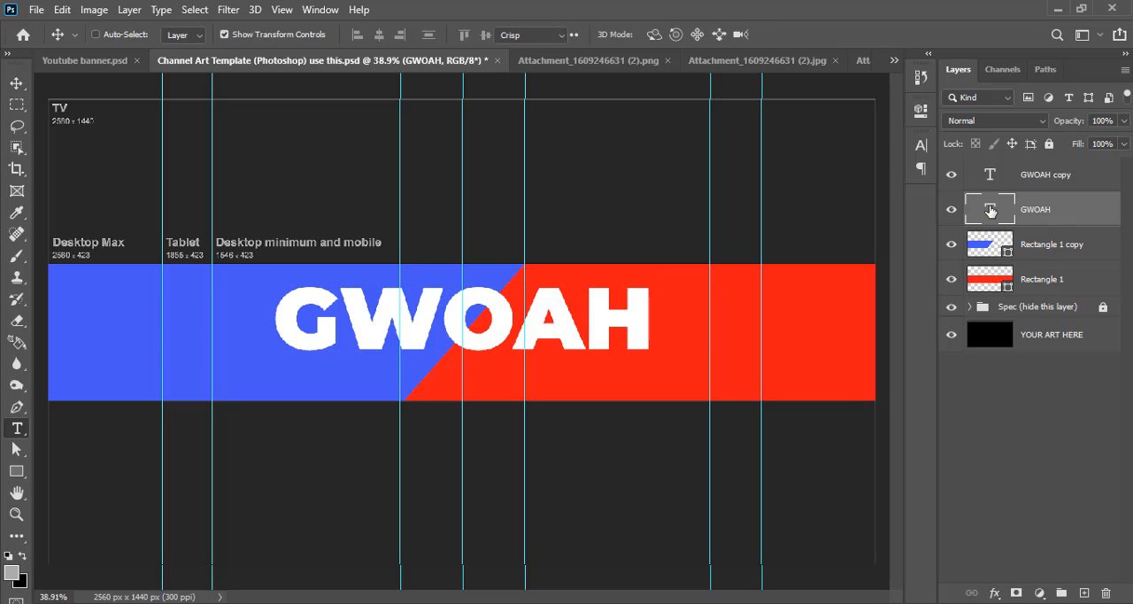
{"action": "double_click", "coordinate": [989, 210]}
{"action": "left_click", "coordinate": [397, 32]}
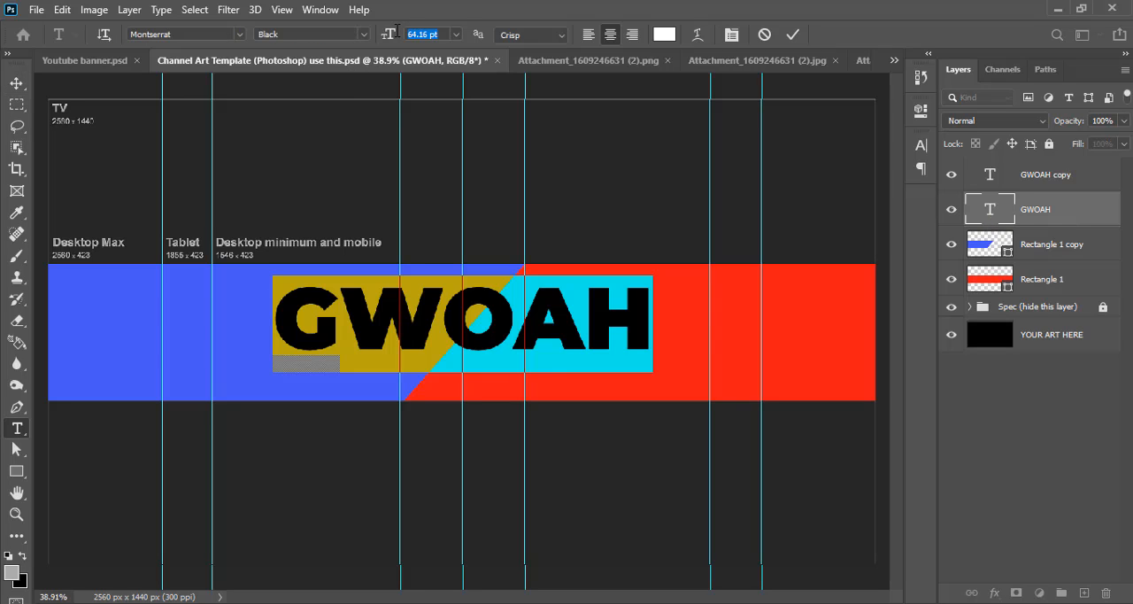
{"action": "type", "text": "81"}
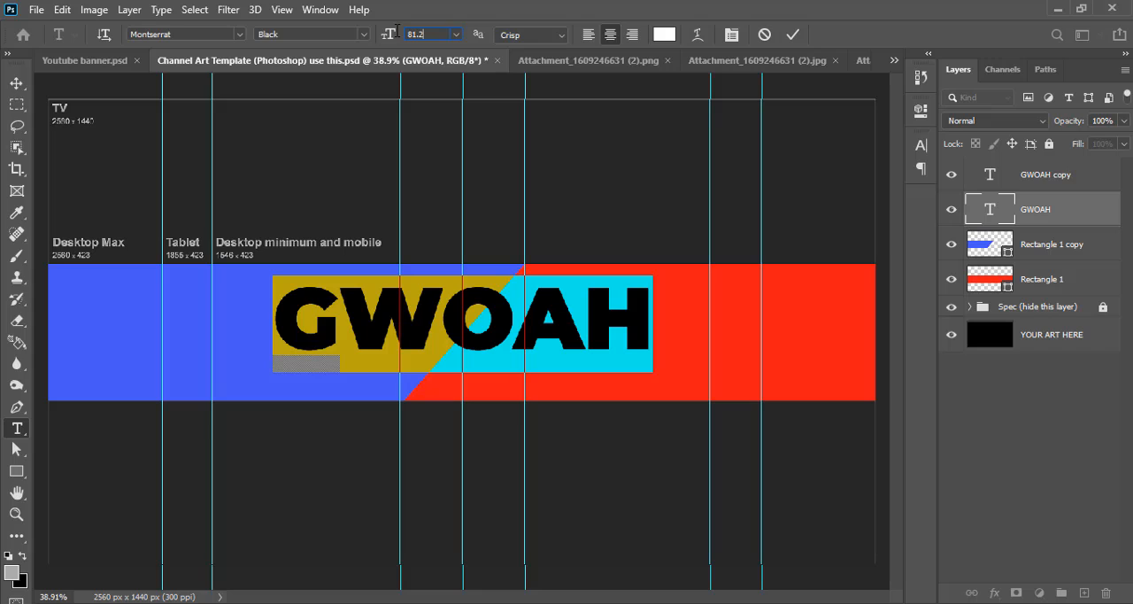
{"action": "key", "text": "Return"}
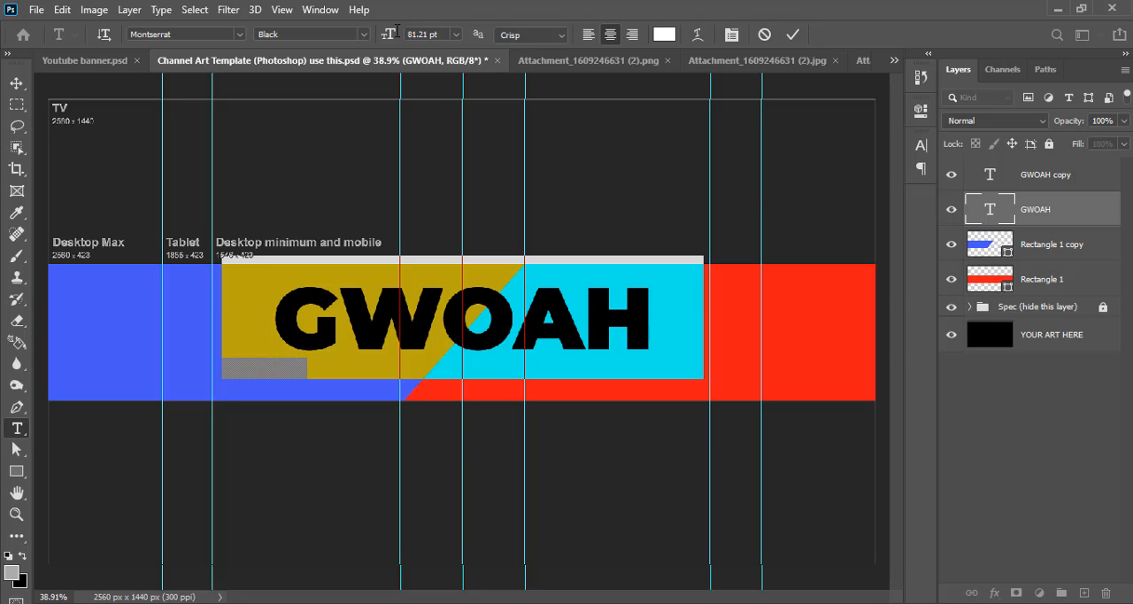
{"action": "left_click", "coordinate": [793, 35]}
{"action": "key", "text": "v"}
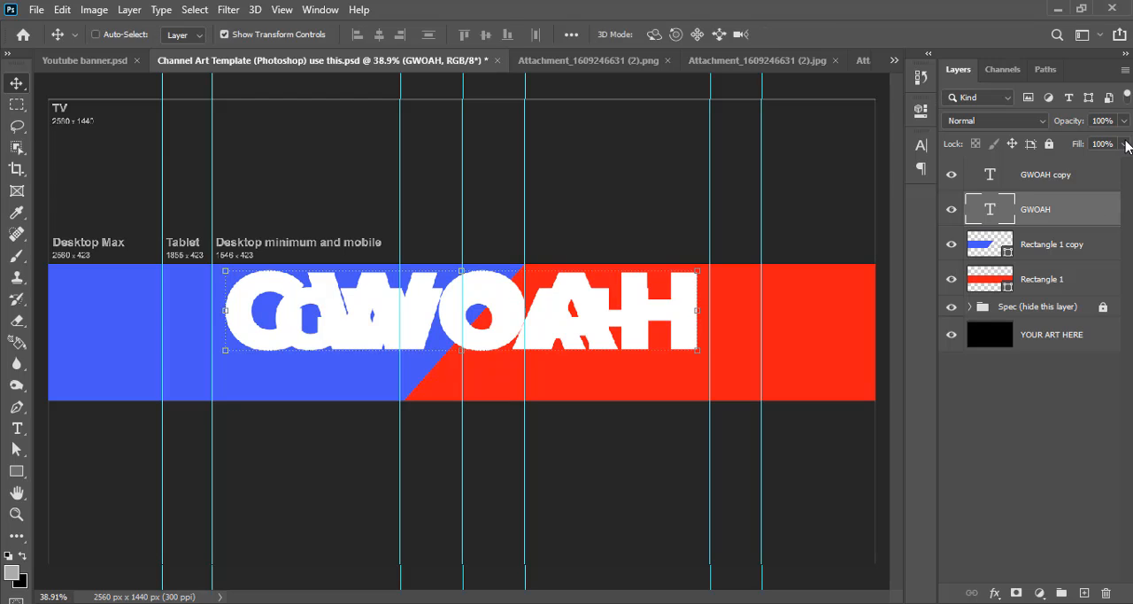
Set the larger GWOAH text layer's fill to 0% and its opacity to 35%
{"action": "left_click", "coordinate": [1124, 143]}
{"action": "left_click_drag", "start_coordinate": [1123, 162], "coordinate": [1043, 166]}
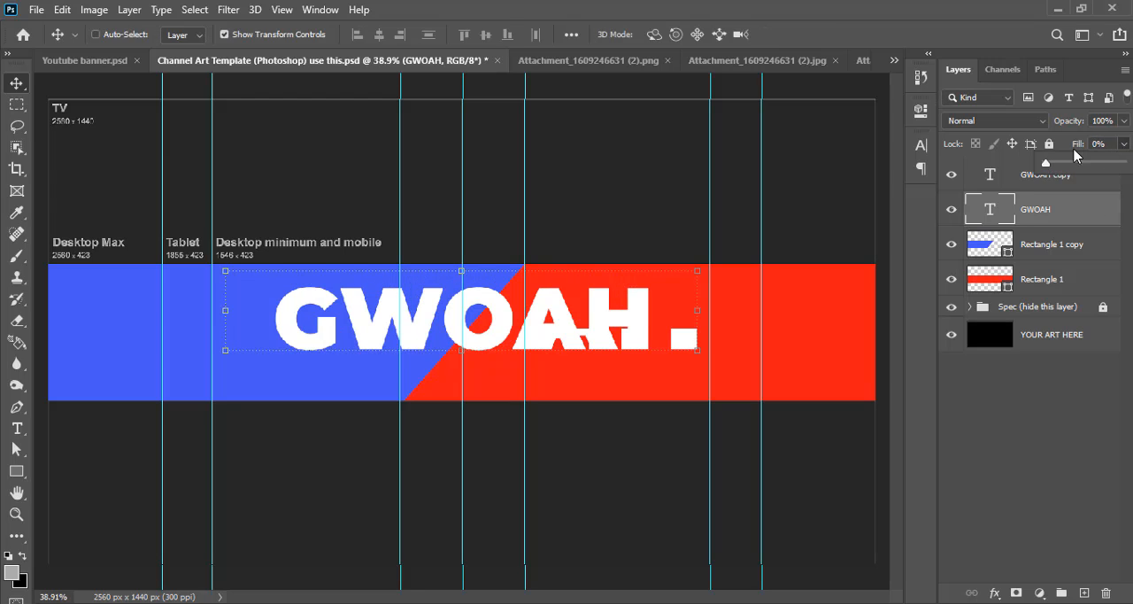
{"action": "left_click", "coordinate": [1123, 120]}
{"action": "left_click_drag", "start_coordinate": [1121, 139], "coordinate": [1070, 146]}
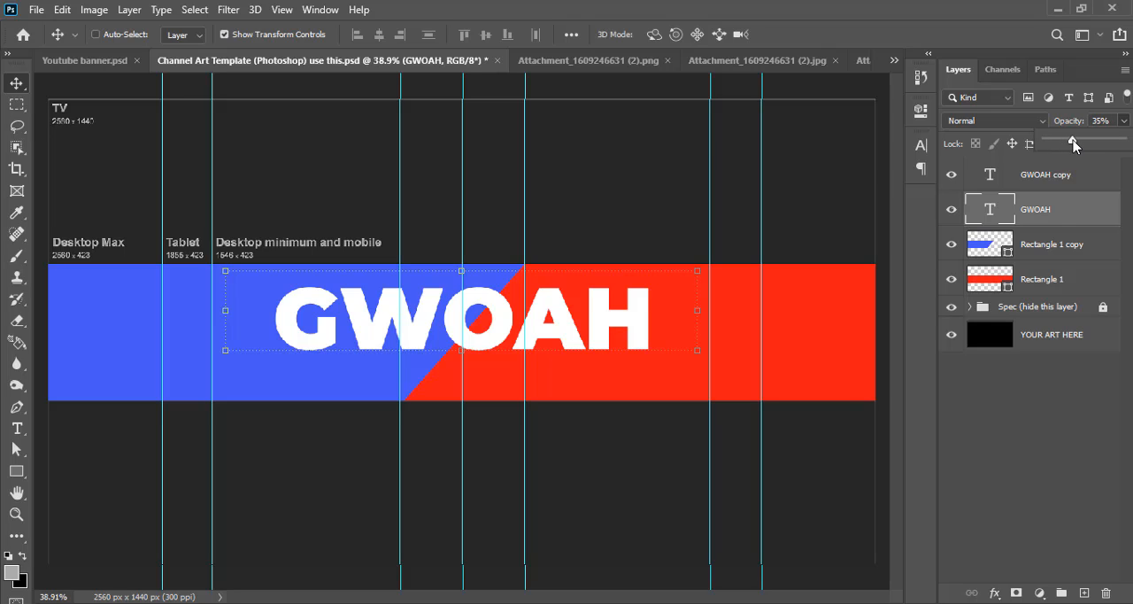
{"action": "left_click", "coordinate": [1097, 210]}
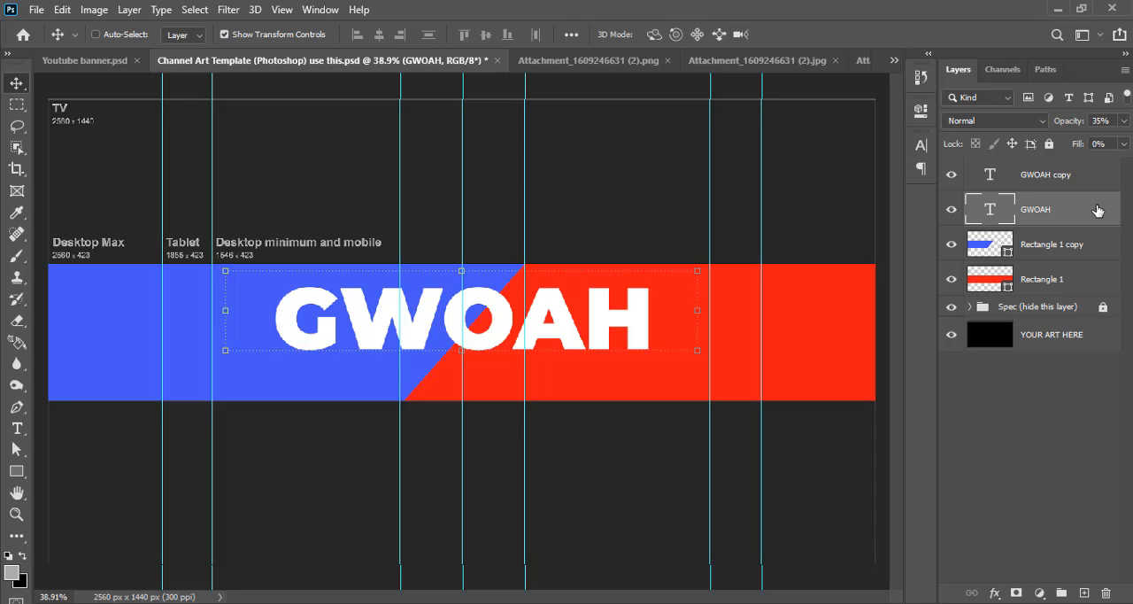
Add a white 3 px outside stroke to the larger GWOAH text layer
{"action": "double_click", "coordinate": [1098, 211]}
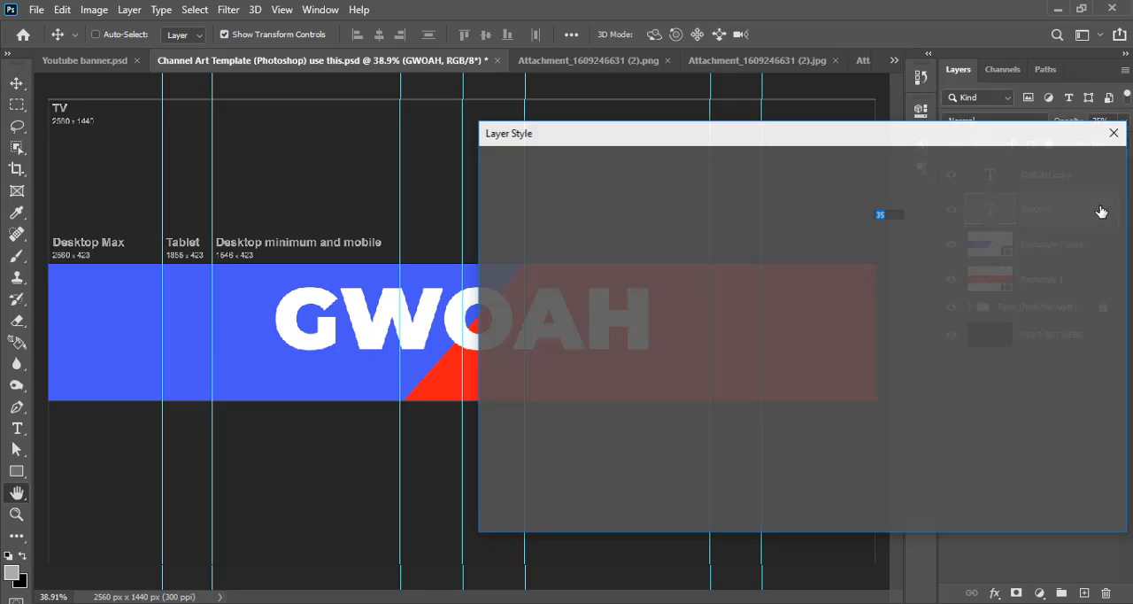
{"action": "left_click", "coordinate": [497, 278]}
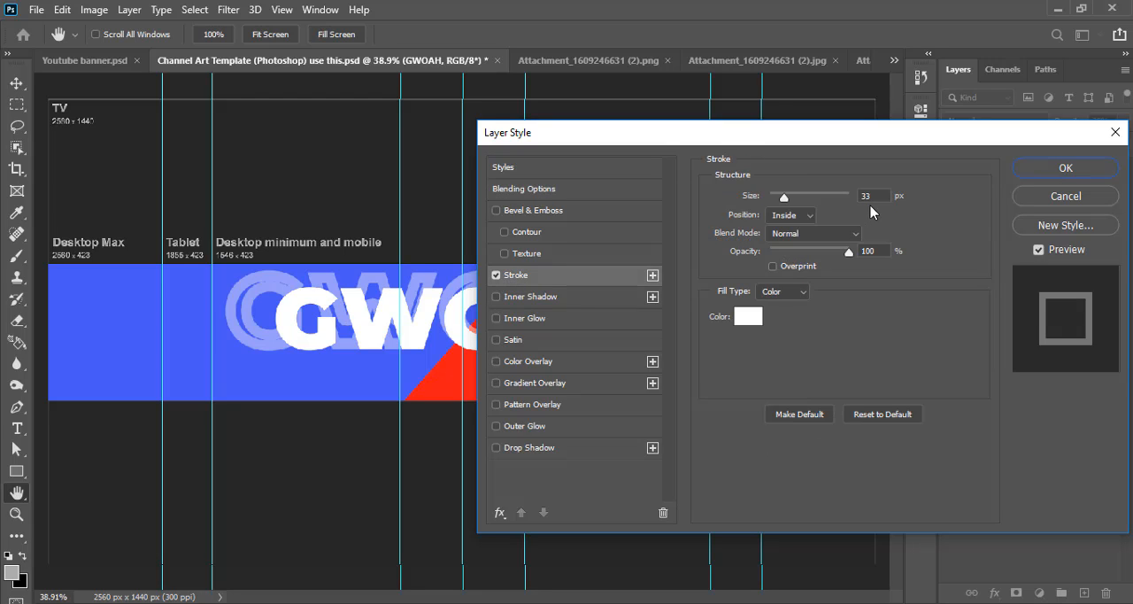
{"action": "type", "text": "3"}
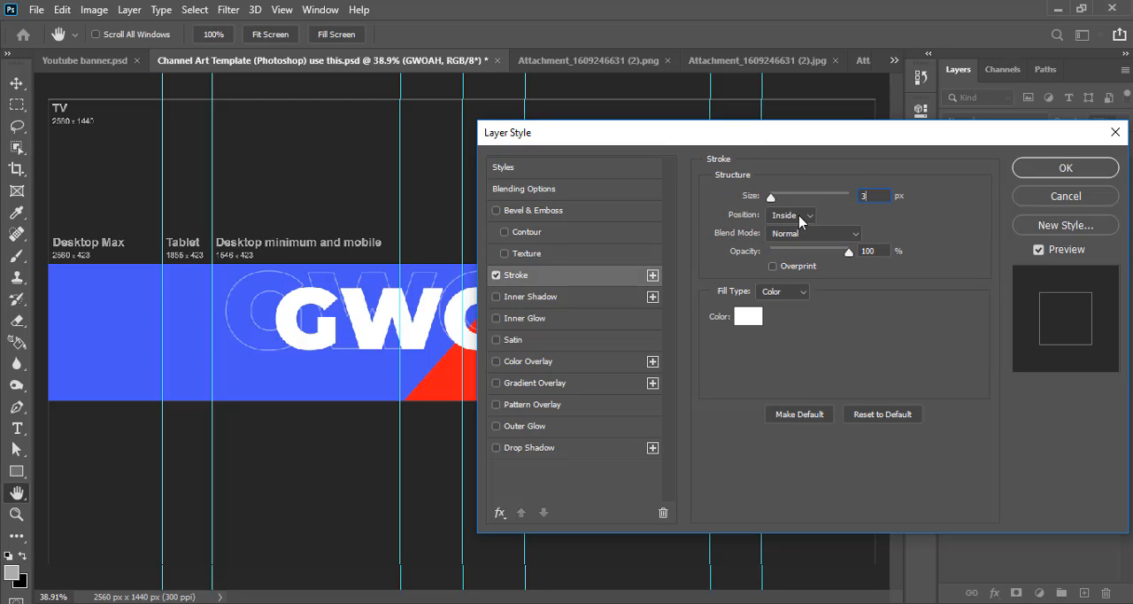
{"action": "left_click", "coordinate": [782, 232]}
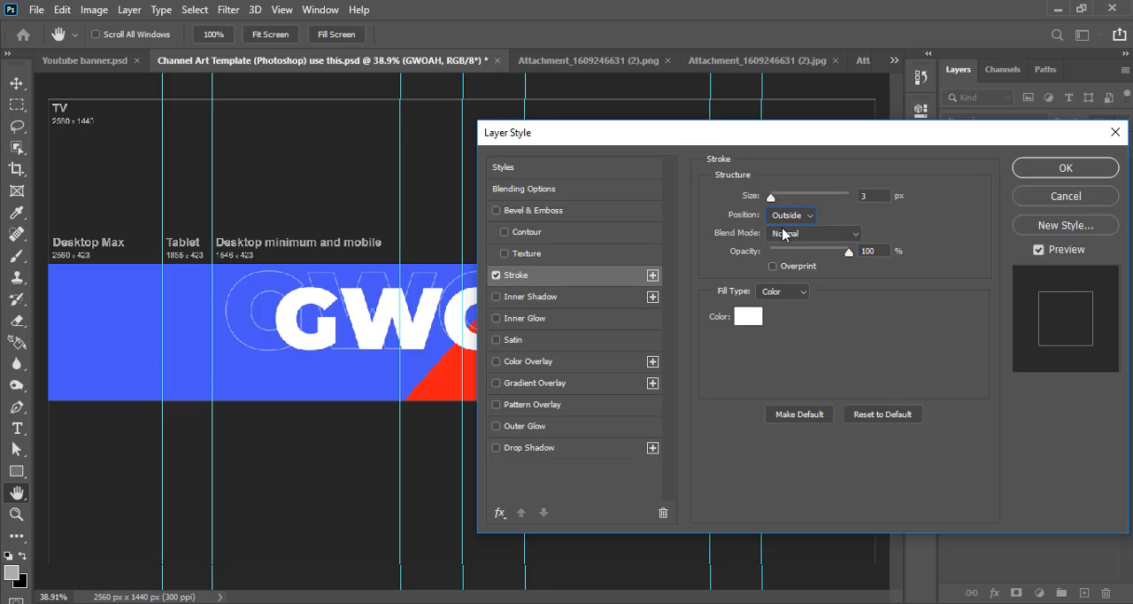
{"action": "left_click", "coordinate": [1034, 171]}
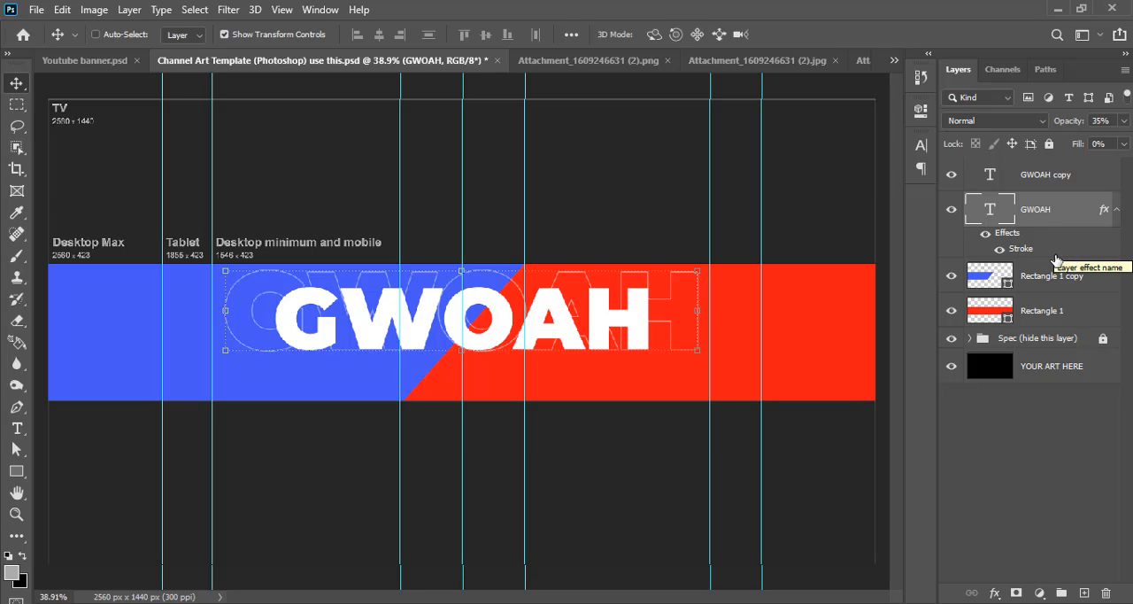
Centre the outlined GWOAH text vertically on the solid title, using the GWOAH copy letters as the selection, and clear that selection
{"action": "key", "text": "ctrl"}
{"action": "left_click", "coordinate": [991, 180], "text": "ctrl"}
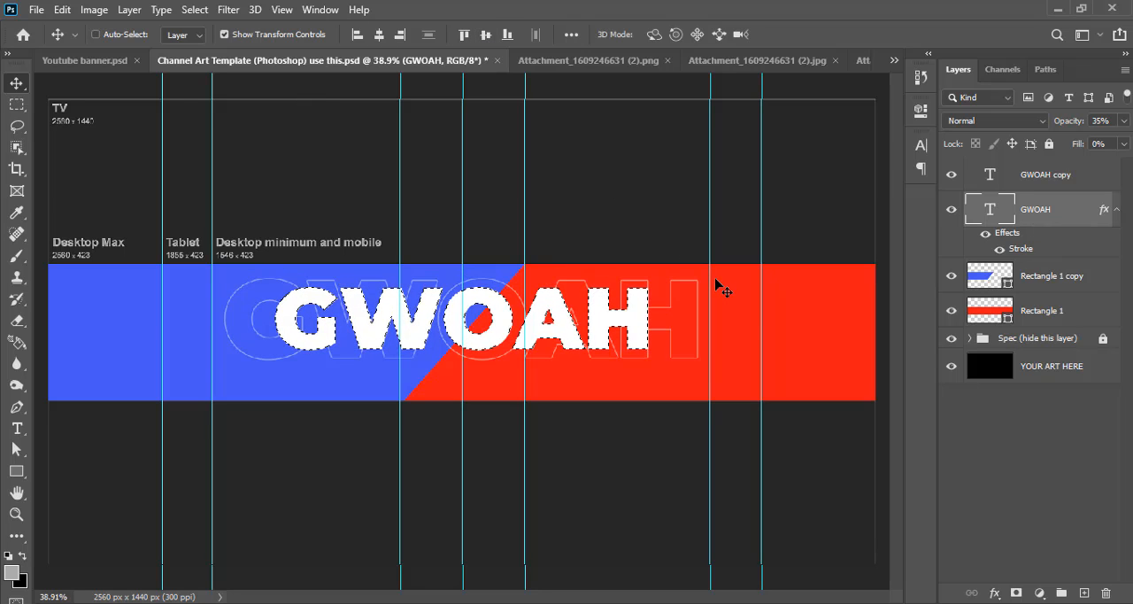
{"action": "key", "text": "ctrl"}
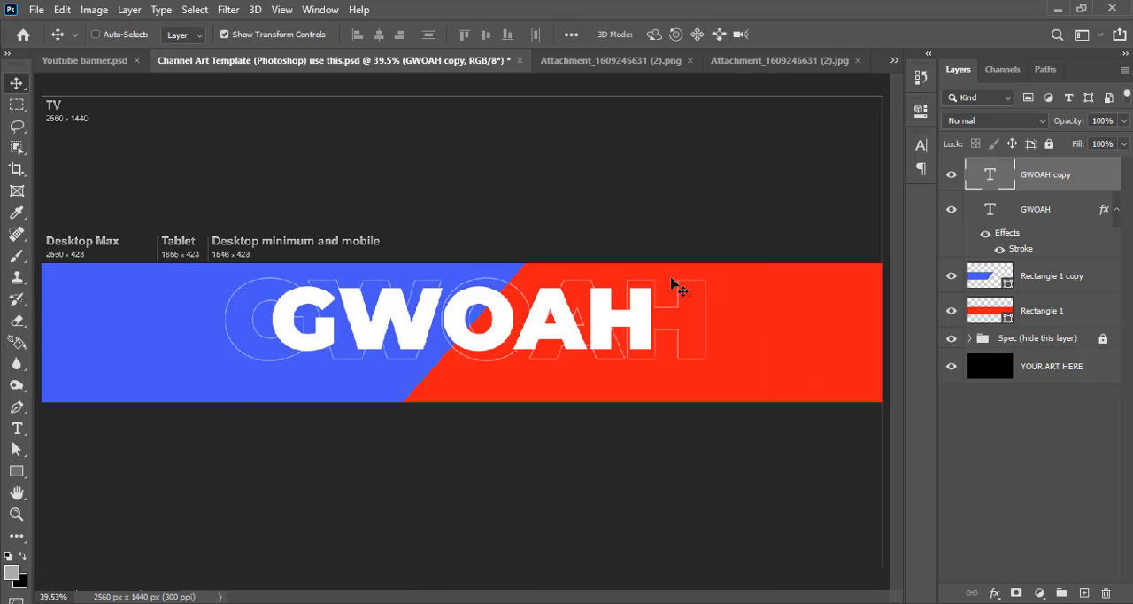
Bring the photo from Attachment_1609246631.jpg into the channel art template as a new layer
{"action": "left_click", "coordinate": [773, 61]}
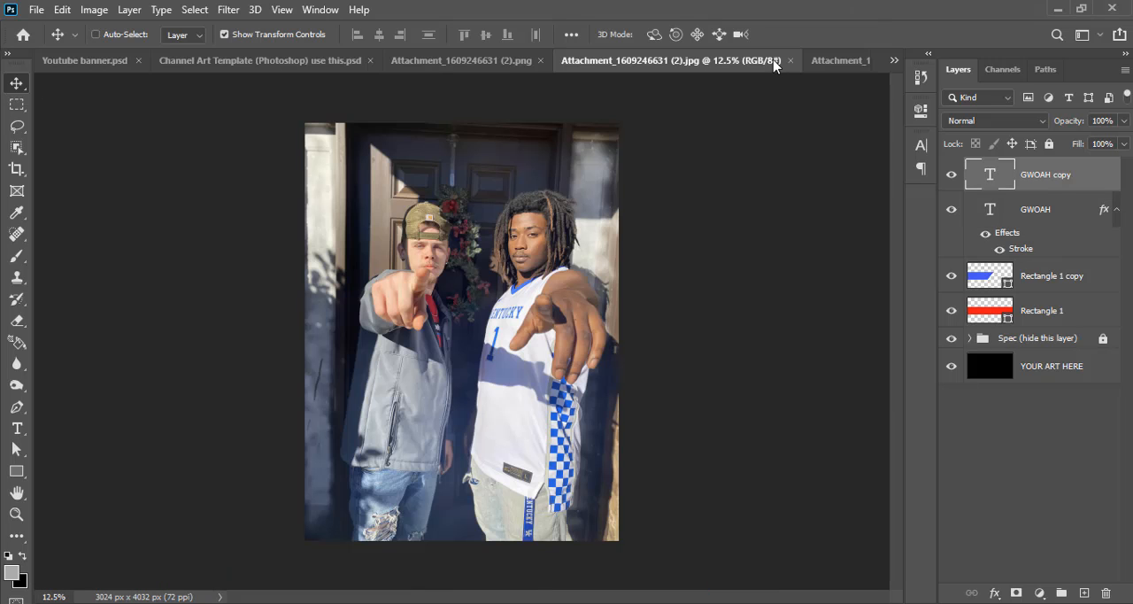
{"action": "left_click", "coordinate": [828, 63]}
{"action": "left_click_drag", "start_coordinate": [243, 164], "coordinate": [284, 66]}
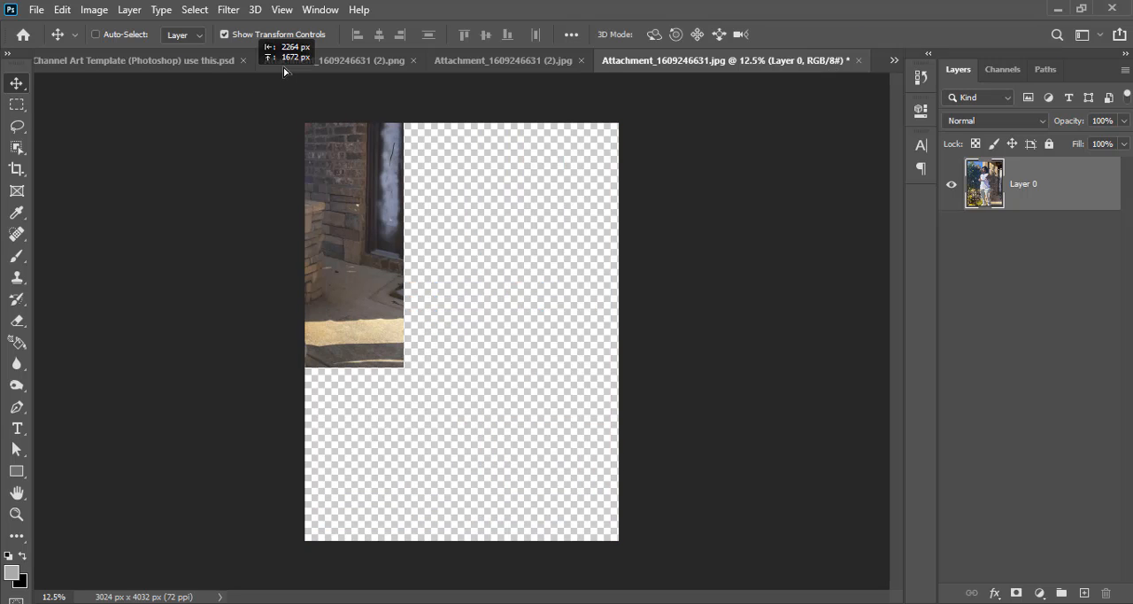
{"action": "left_click_drag", "start_coordinate": [207, 69], "coordinate": [656, 375]}
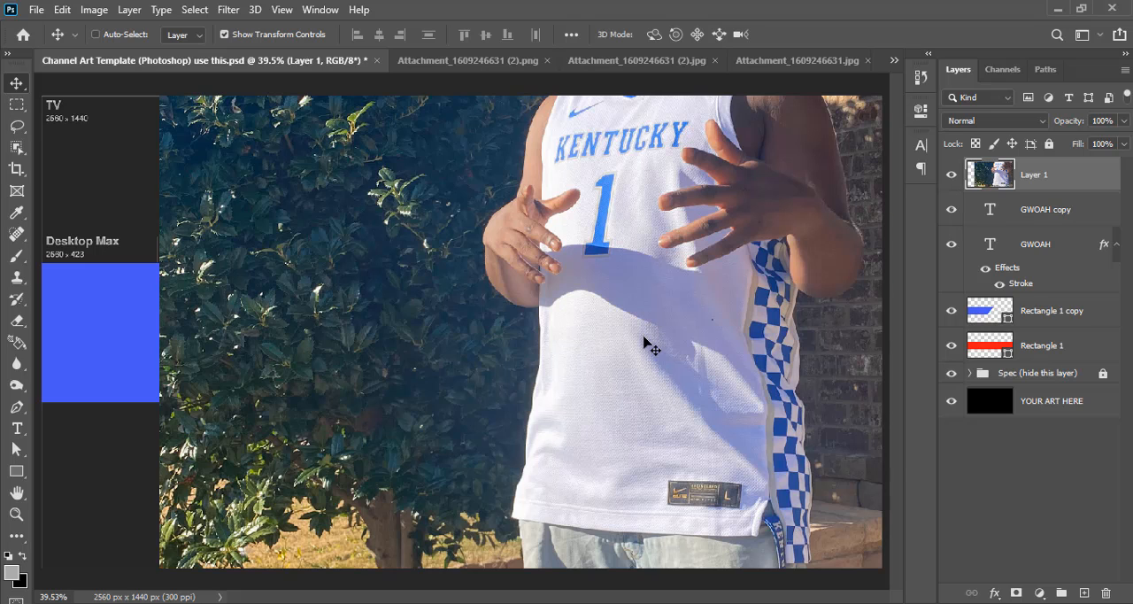
Move the imported photo down on the canvas so that the jersey and chin fall inside it
{"action": "key", "text": "ctrl+minus"}
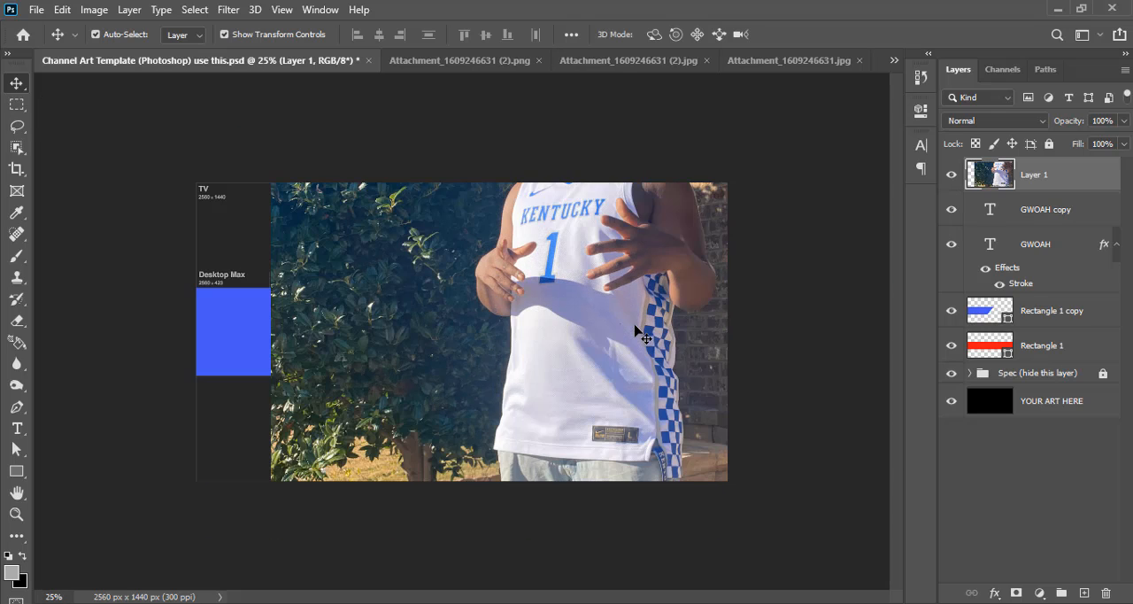
{"action": "key", "text": "ctrl+minus"}
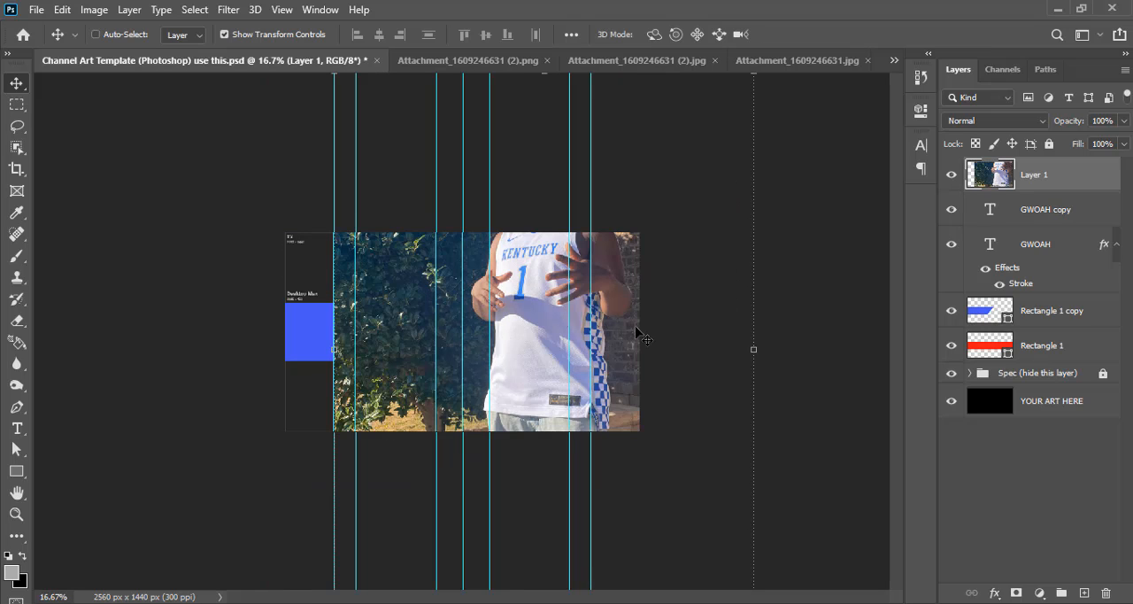
{"action": "key", "text": "ctrl+t"}
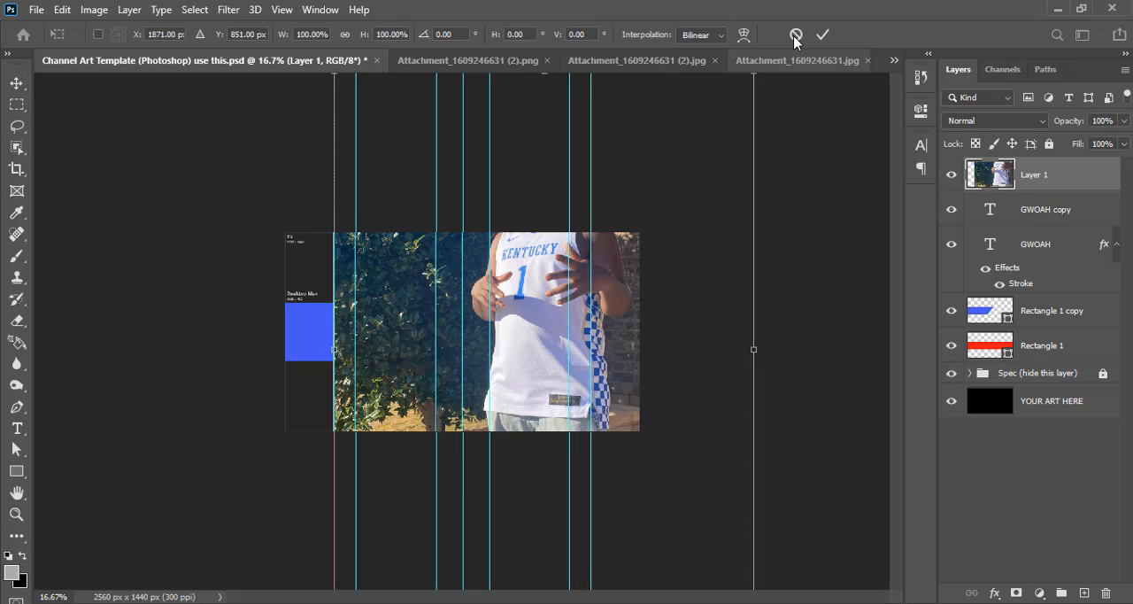
{"action": "key", "text": "Return"}
{"action": "left_click_drag", "start_coordinate": [533, 264], "coordinate": [529, 312]}
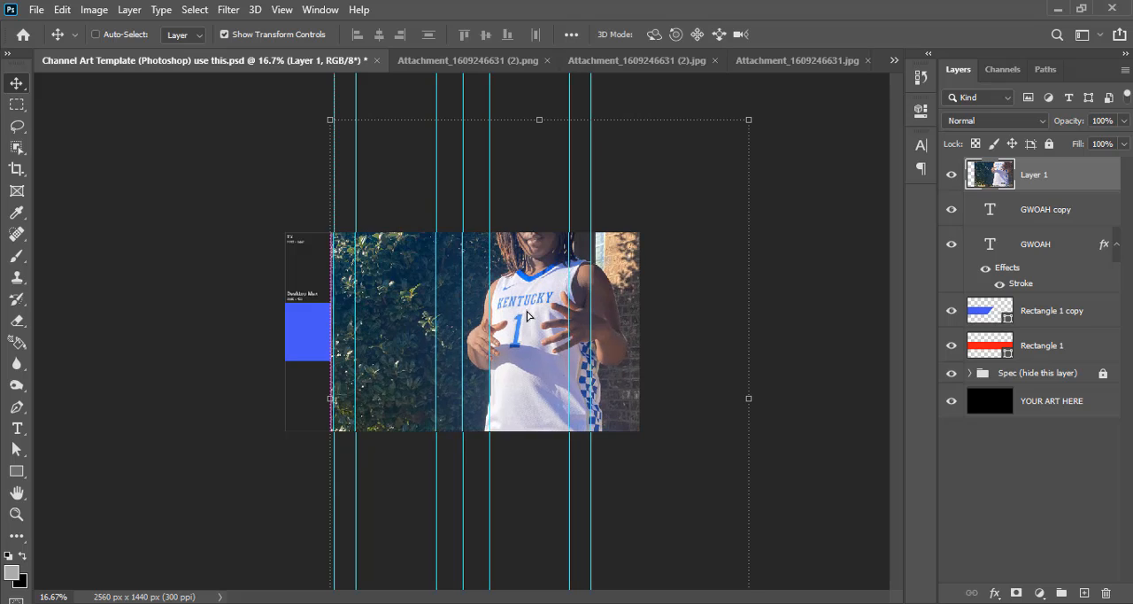
Place the photo layer between the two rectangle layers and clip it to Rectangle 1
{"action": "left_click_drag", "start_coordinate": [1032, 181], "coordinate": [1031, 328]}
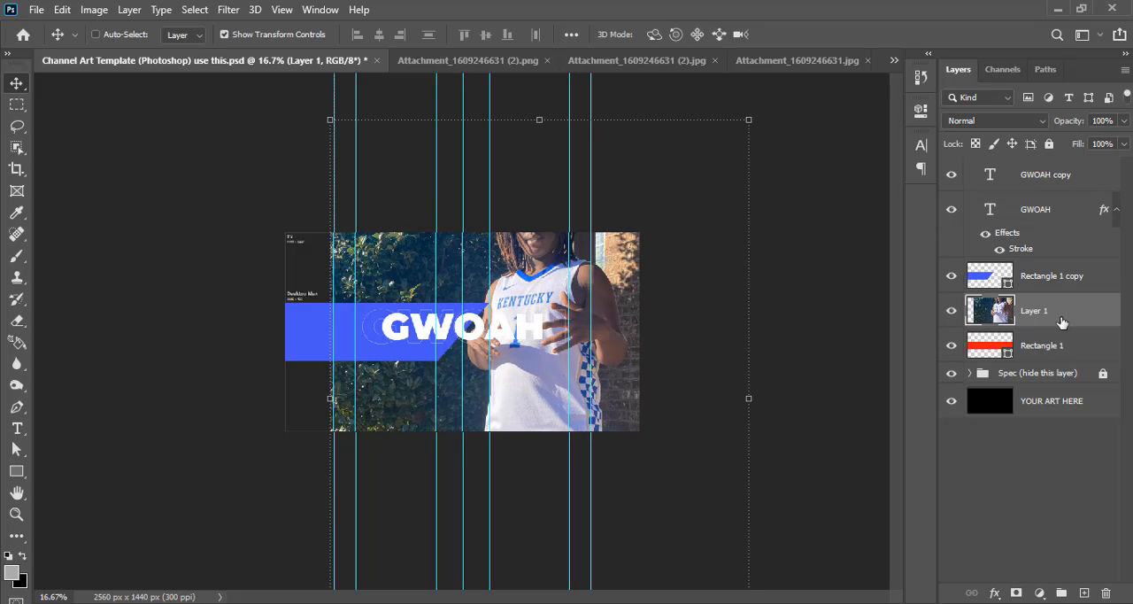
{"action": "right_click", "coordinate": [1061, 321]}
{"action": "left_click", "coordinate": [942, 320]}
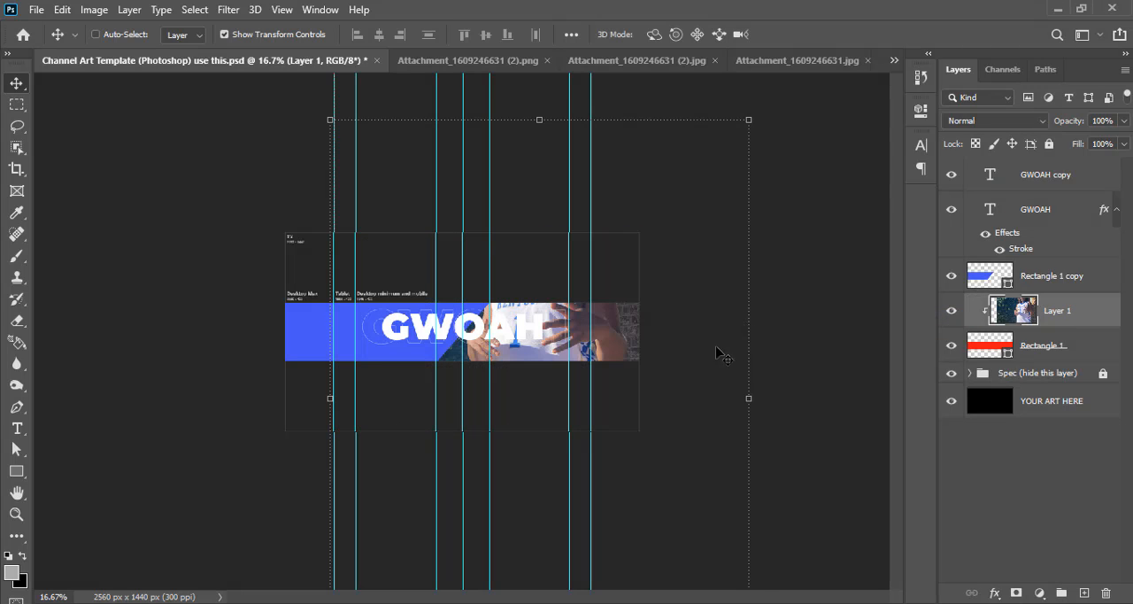
Move the clipped photo down until the face lies within the banner strip
{"action": "left_click_drag", "start_coordinate": [618, 329], "coordinate": [610, 426]}
{"action": "key", "text": "ctrl"}
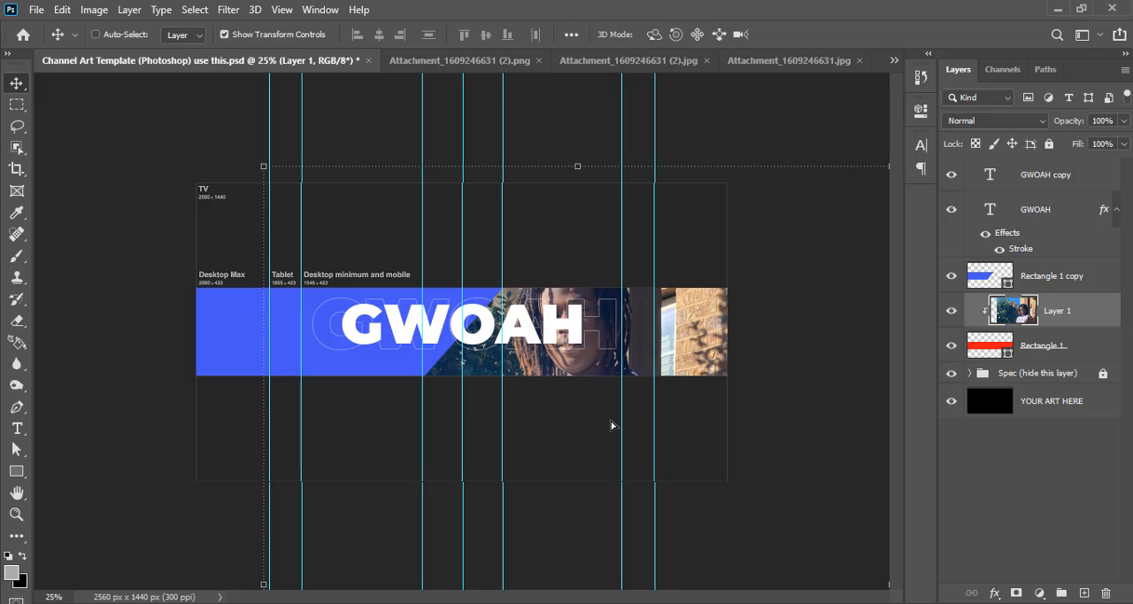
Scale the clipped photo to about 64% and position it so the face sits at the right end of the banner, beyond the GWOAH title
{"action": "key", "text": "ctrl+;"}
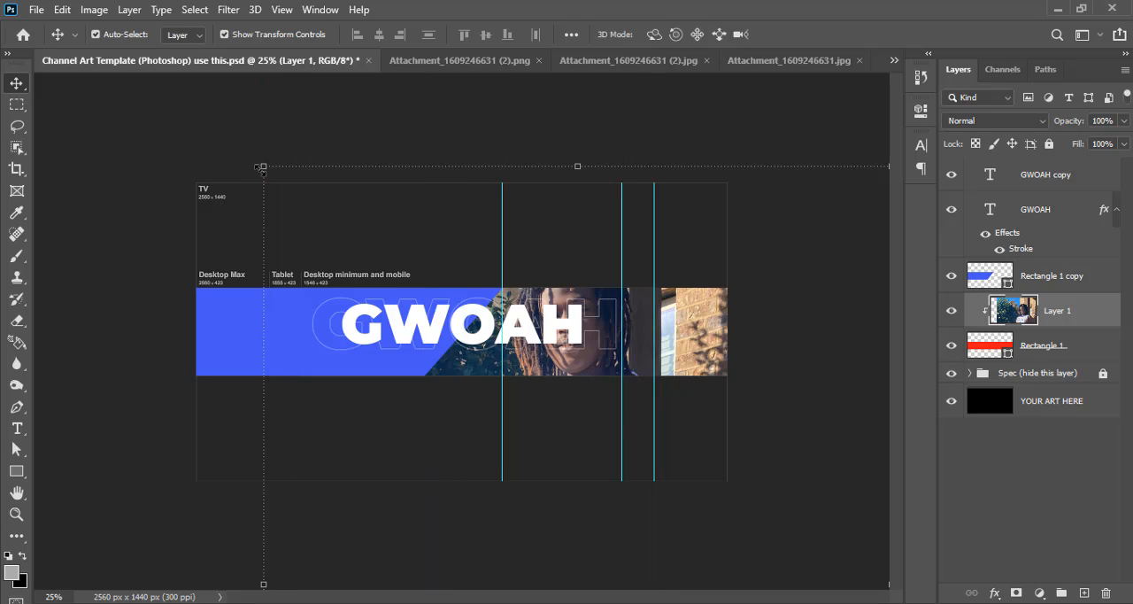
{"action": "left_click_drag", "start_coordinate": [262, 167], "coordinate": [348, 213]}
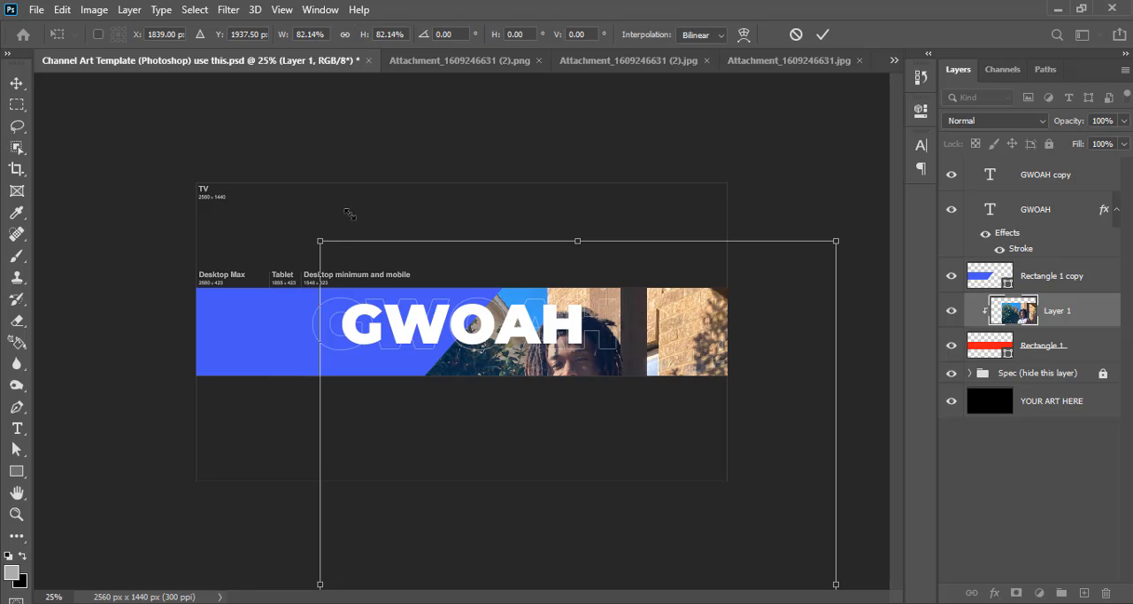
{"action": "left_click_drag", "start_coordinate": [321, 294], "coordinate": [364, 261]}
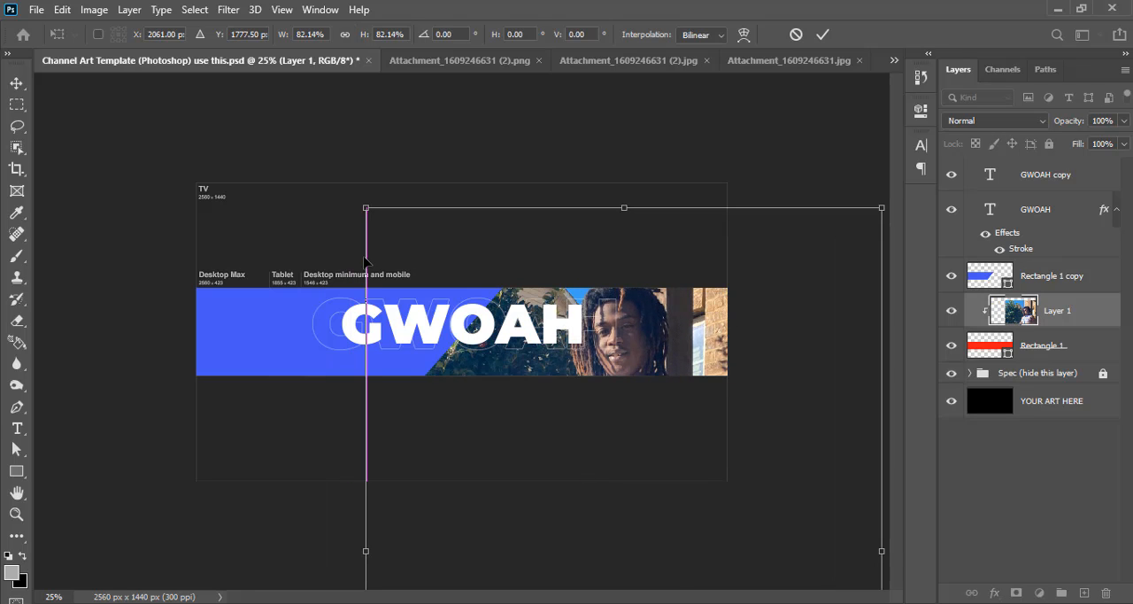
{"action": "left_click_drag", "start_coordinate": [363, 203], "coordinate": [436, 261]}
{"action": "left_click_drag", "start_coordinate": [685, 401], "coordinate": [683, 360]}
{"action": "left_click_drag", "start_coordinate": [828, 237], "coordinate": [751, 337]}
{"action": "left_click_drag", "start_coordinate": [650, 390], "coordinate": [707, 303]}
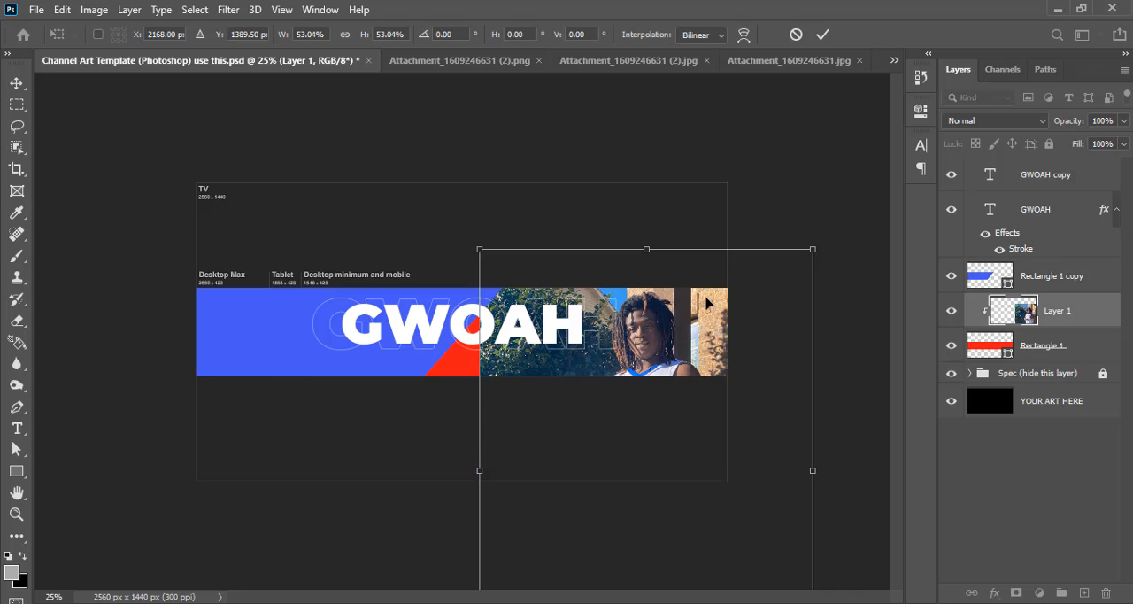
{"action": "left_click_drag", "start_coordinate": [673, 339], "coordinate": [664, 330]}
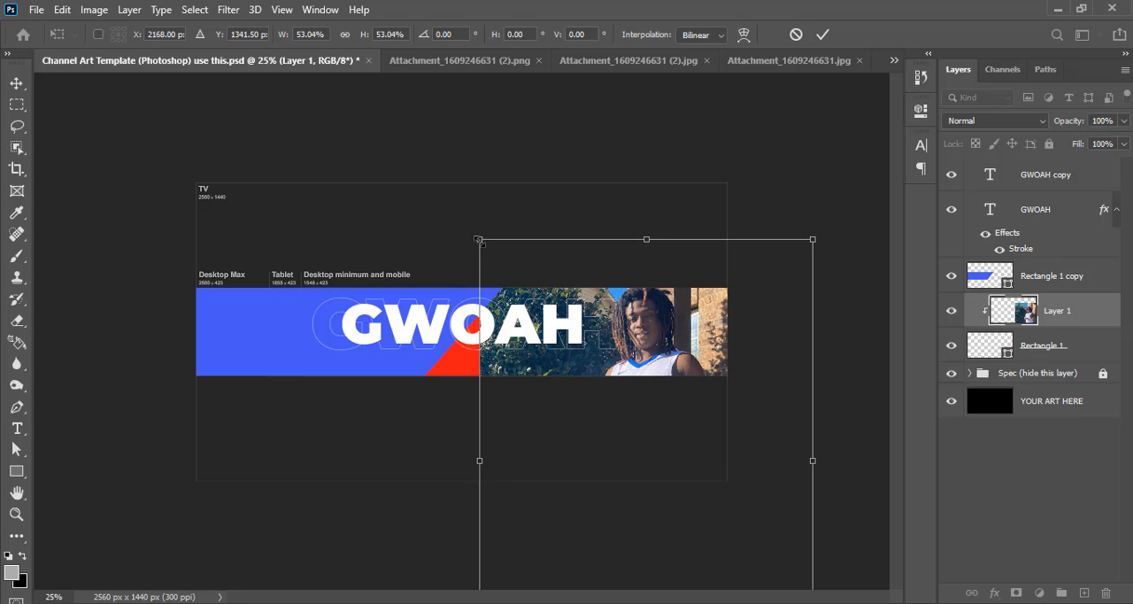
{"action": "left_click_drag", "start_coordinate": [478, 240], "coordinate": [434, 206]}
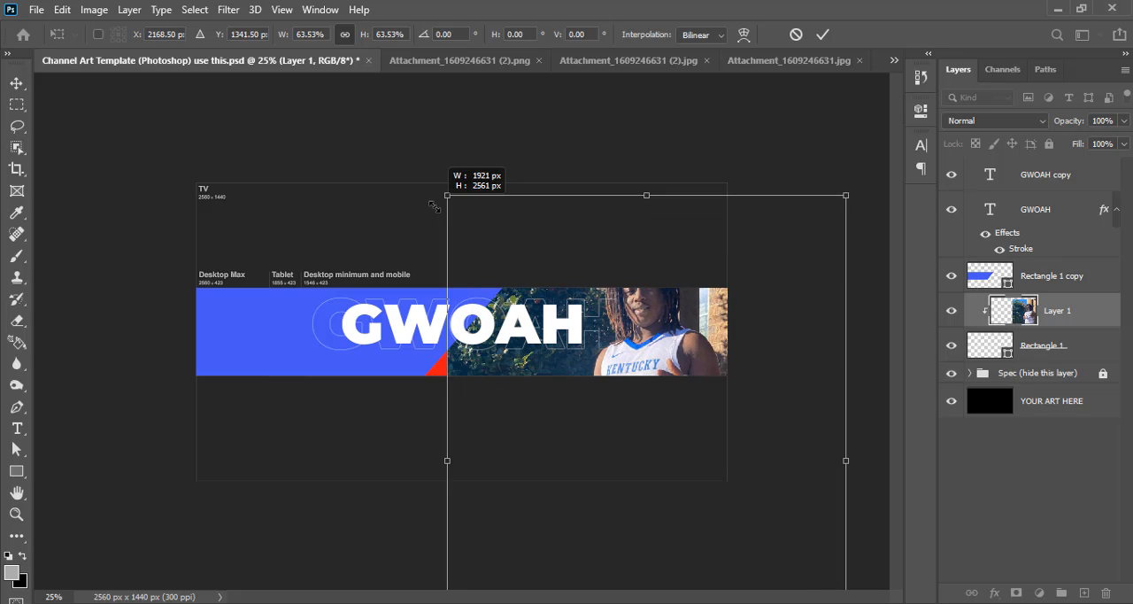
{"action": "left_click_drag", "start_coordinate": [639, 320], "coordinate": [640, 348]}
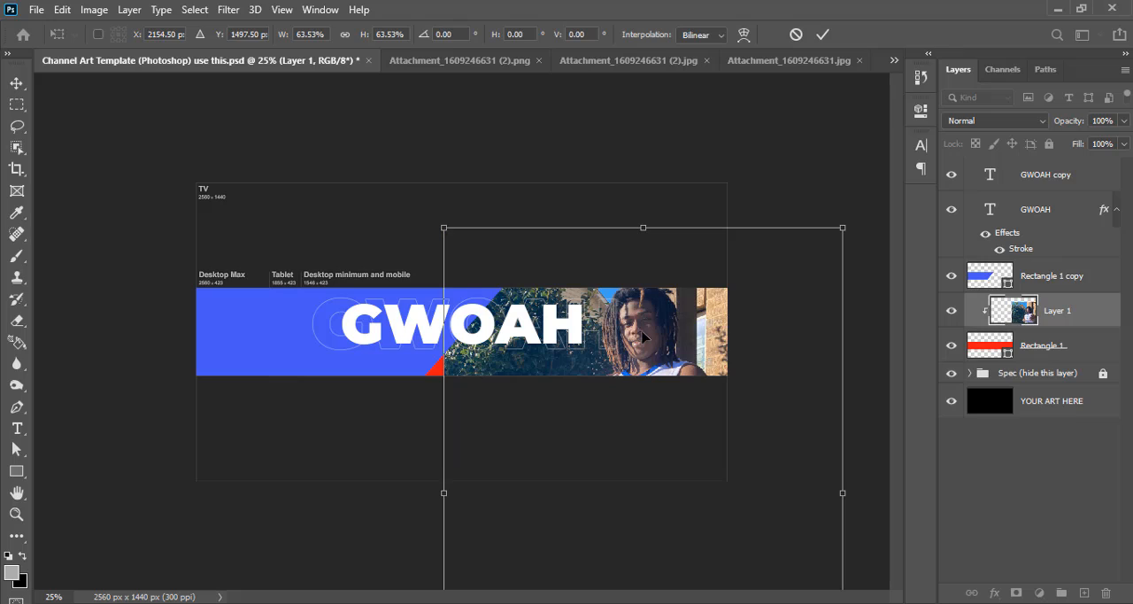
{"action": "key", "text": "ctrl+semicolon"}
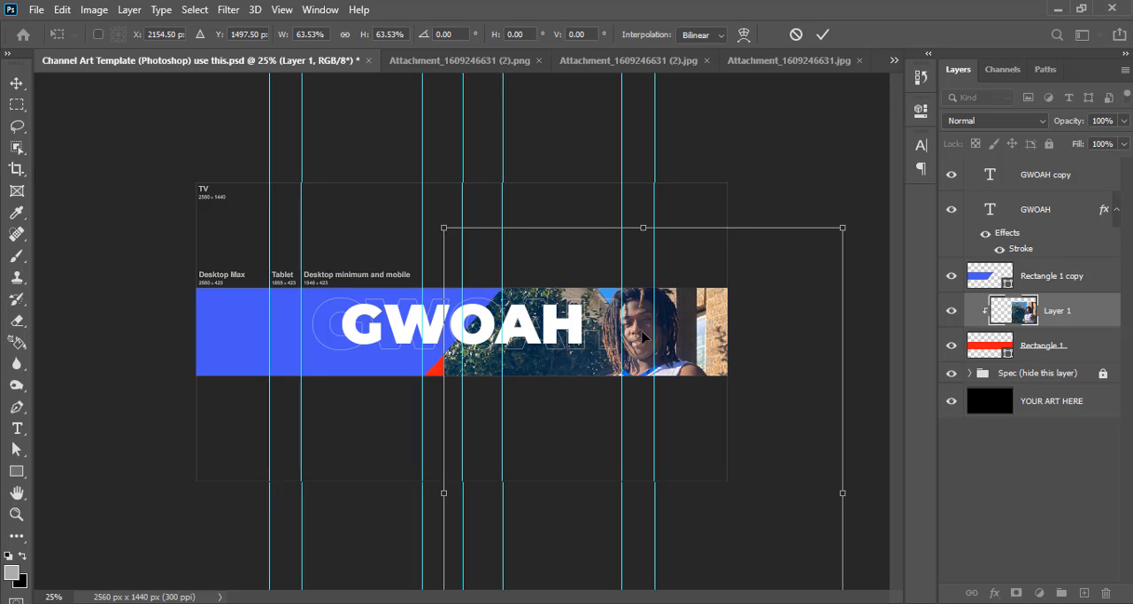
{"action": "left_click", "coordinate": [821, 34]}
Turn the clipped photo black and white with Hue/Saturation by setting Saturation to -100
{"action": "key", "text": "ctrl+u"}
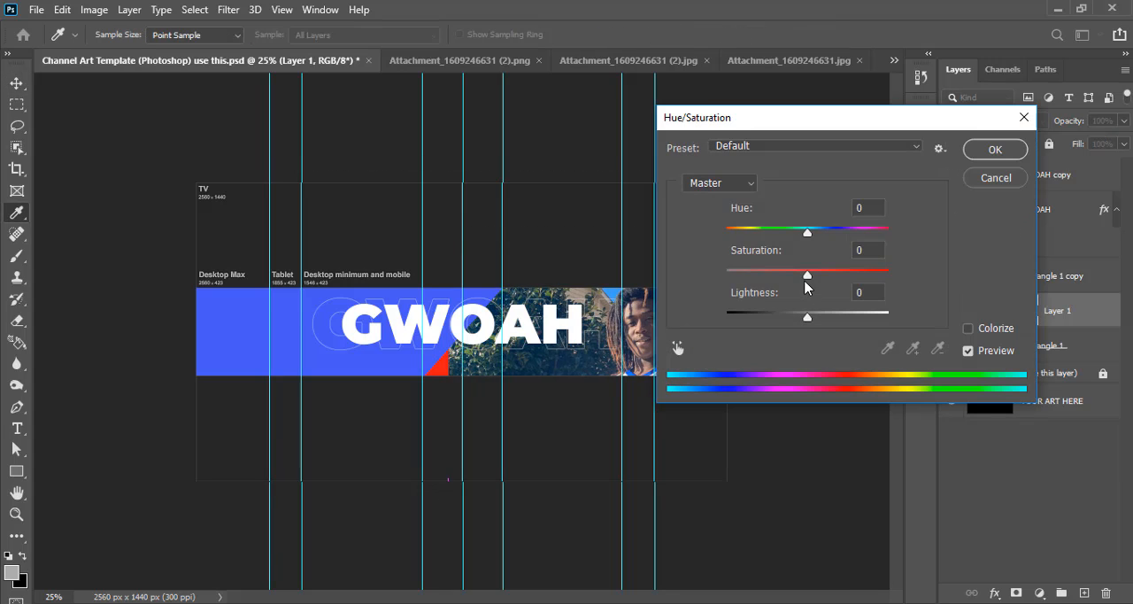
{"action": "left_click_drag", "start_coordinate": [806, 277], "coordinate": [720, 278]}
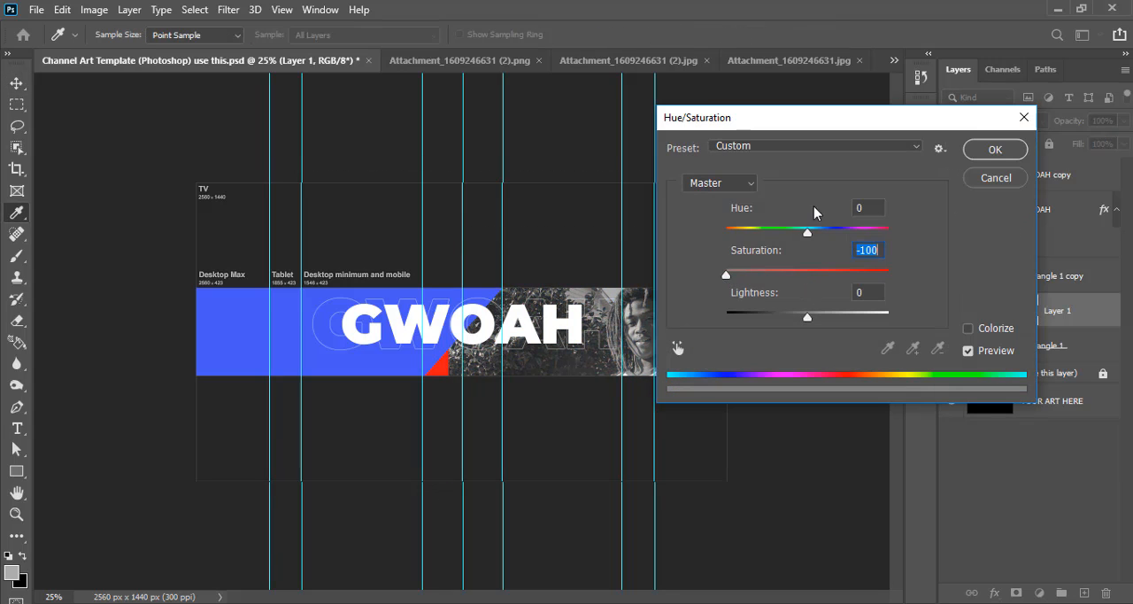
{"action": "left_click", "coordinate": [993, 152]}
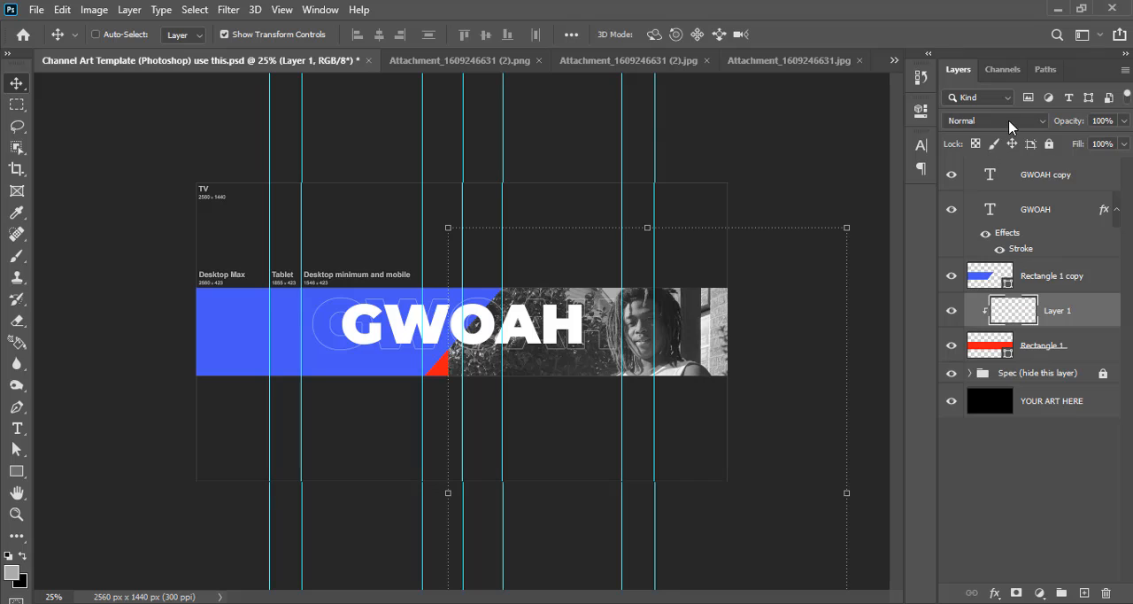
Set the black-and-white photo layer to Multiply at 45% opacity and hide the guides
{"action": "left_click", "coordinate": [1009, 121]}
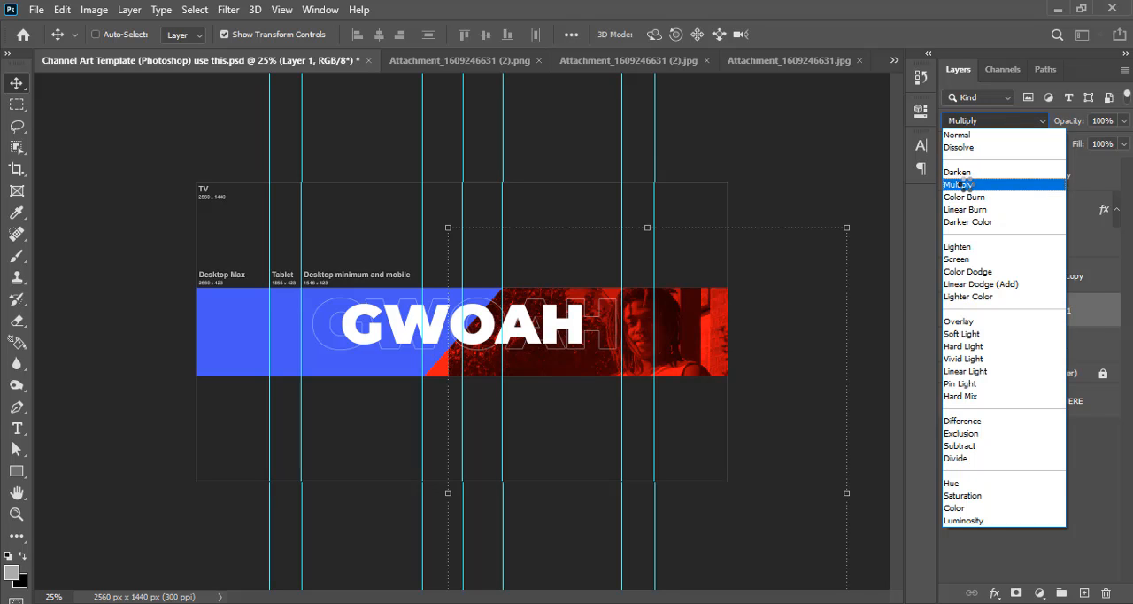
{"action": "left_click", "coordinate": [963, 177]}
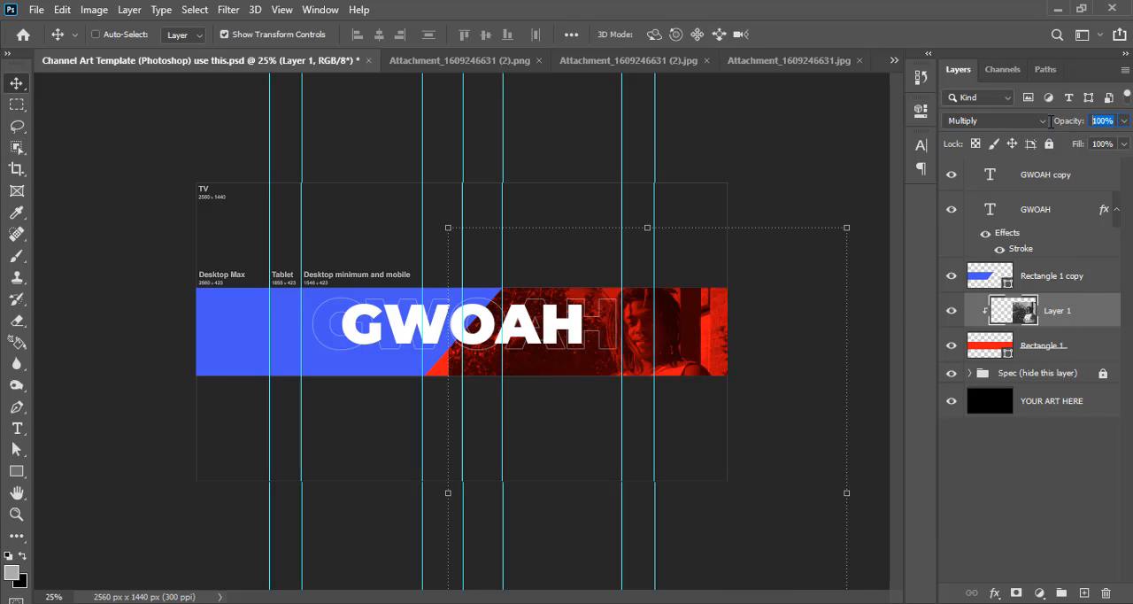
{"action": "type", "text": "45"}
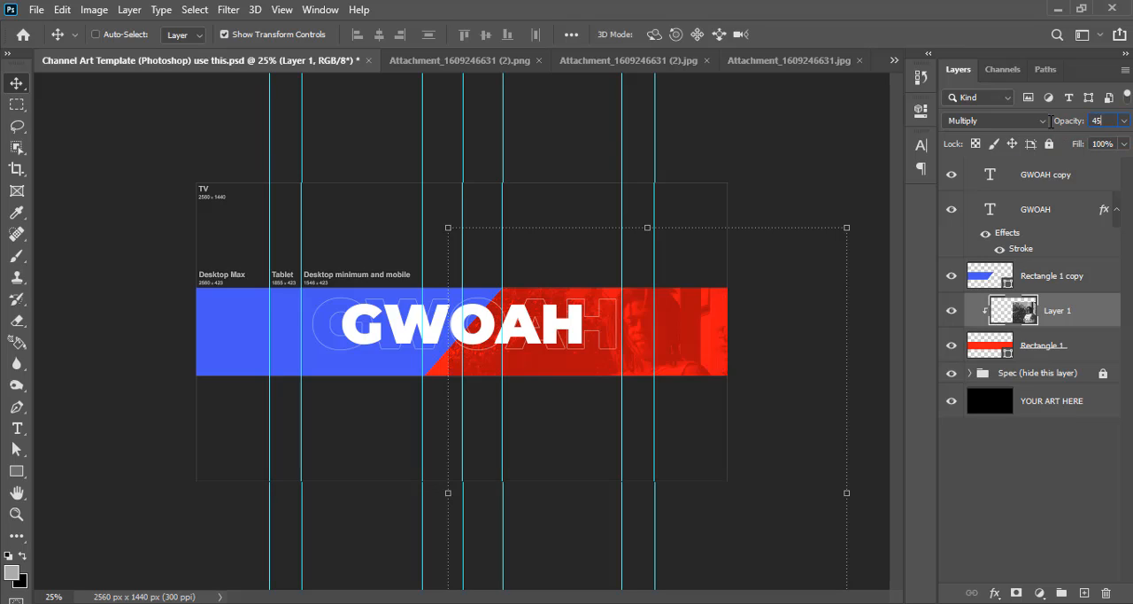
{"action": "key", "text": "BackSpace"}
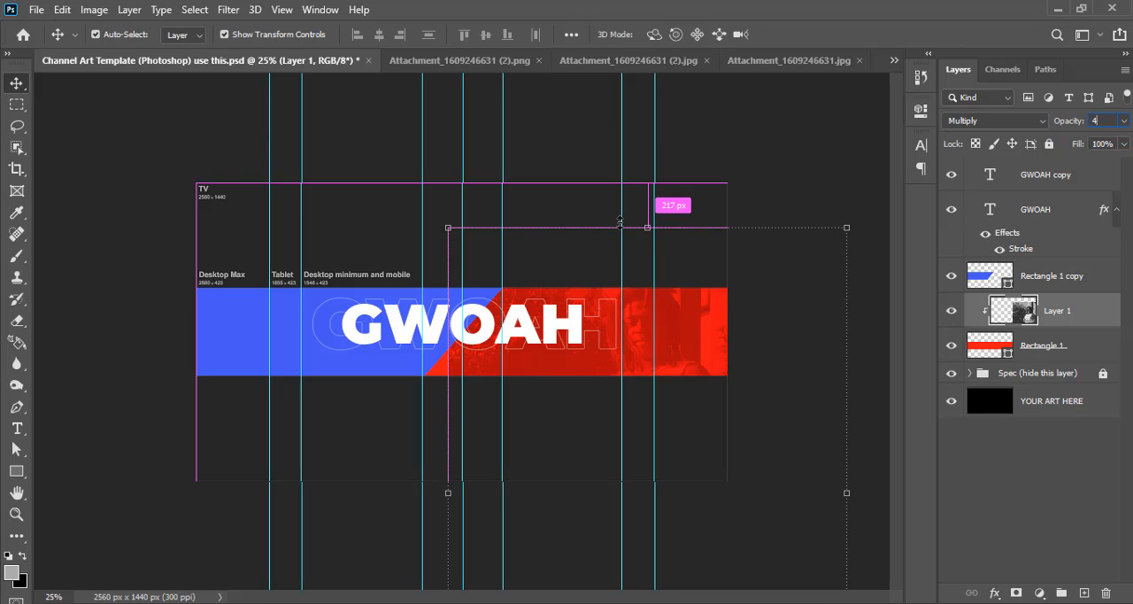
{"action": "key", "text": "ctrl+h"}
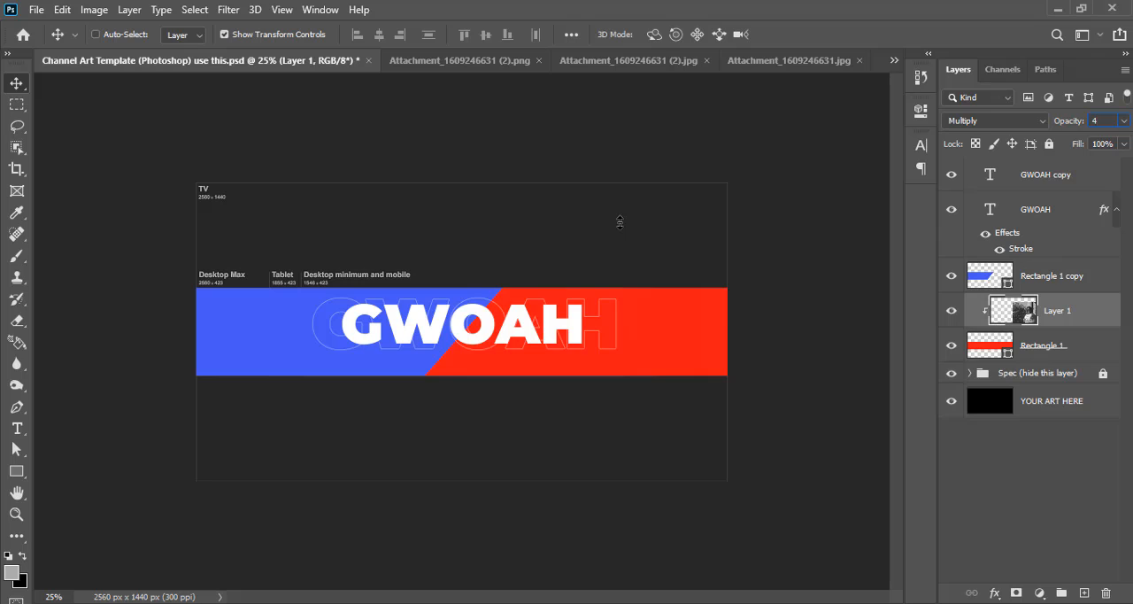
{"action": "type", "text": "5"}
{"action": "key", "text": "ctrl+plus"}
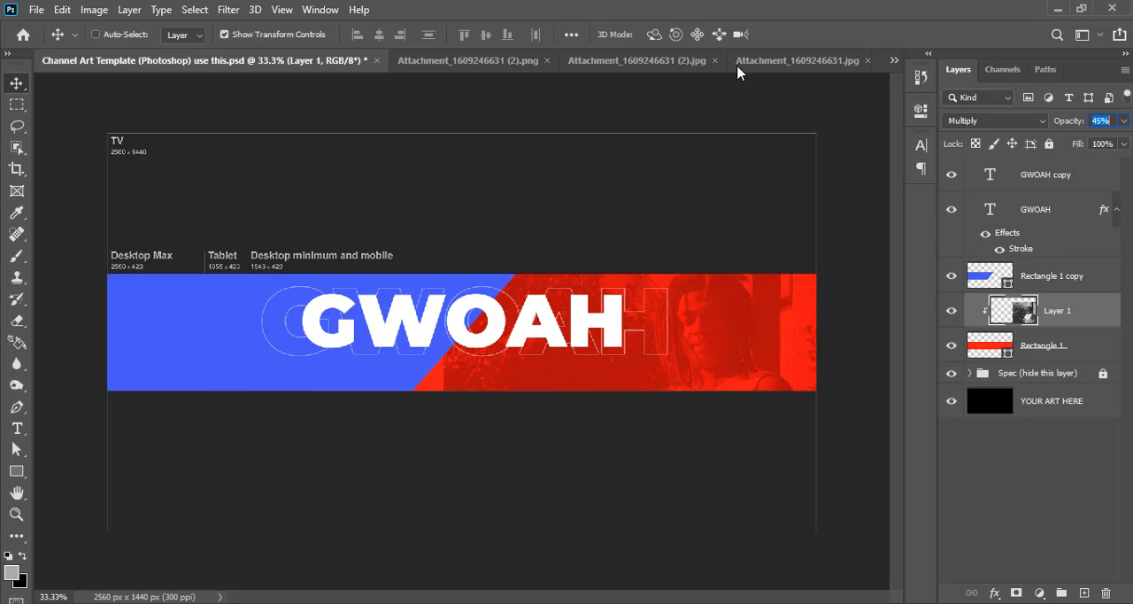
Close the document Attachment_1609246631.jpg without saving its changes
{"action": "left_click", "coordinate": [796, 61]}
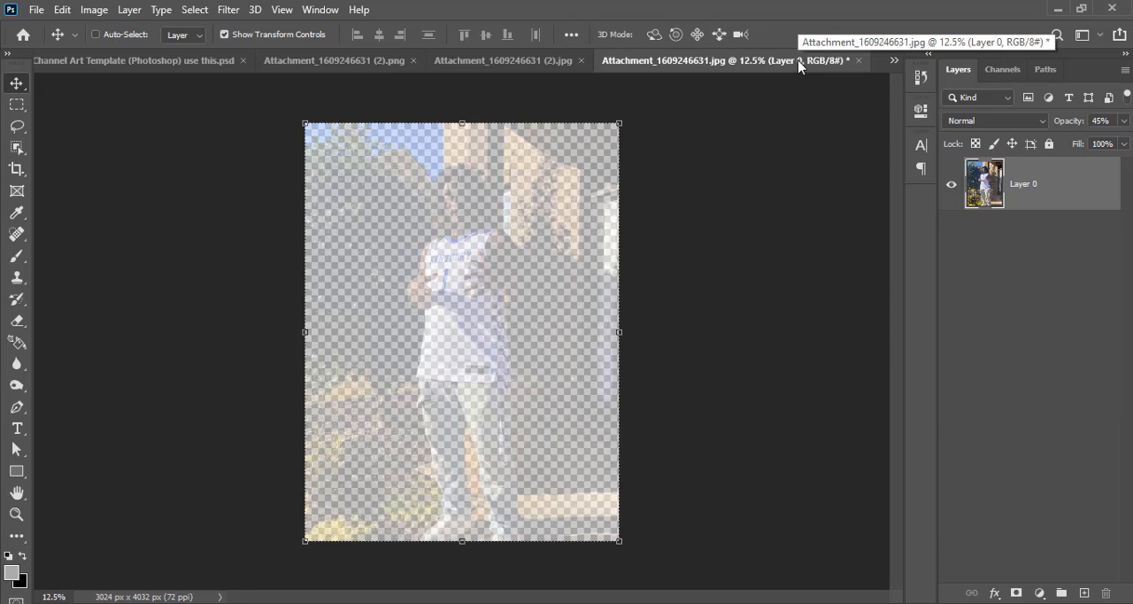
{"action": "left_click", "coordinate": [859, 60]}
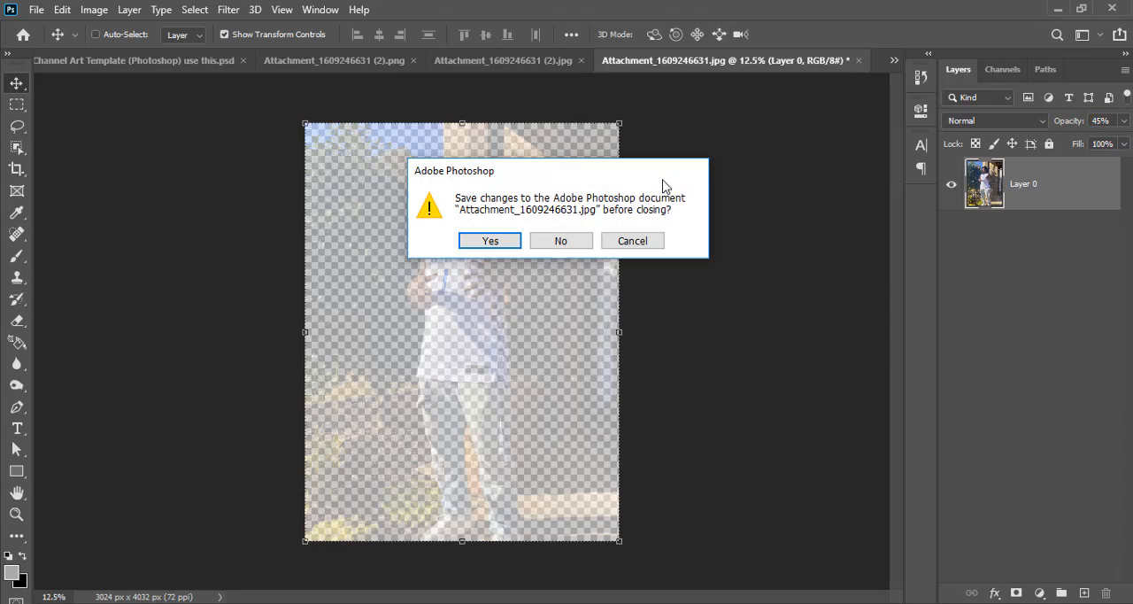
{"action": "left_click", "coordinate": [568, 241]}
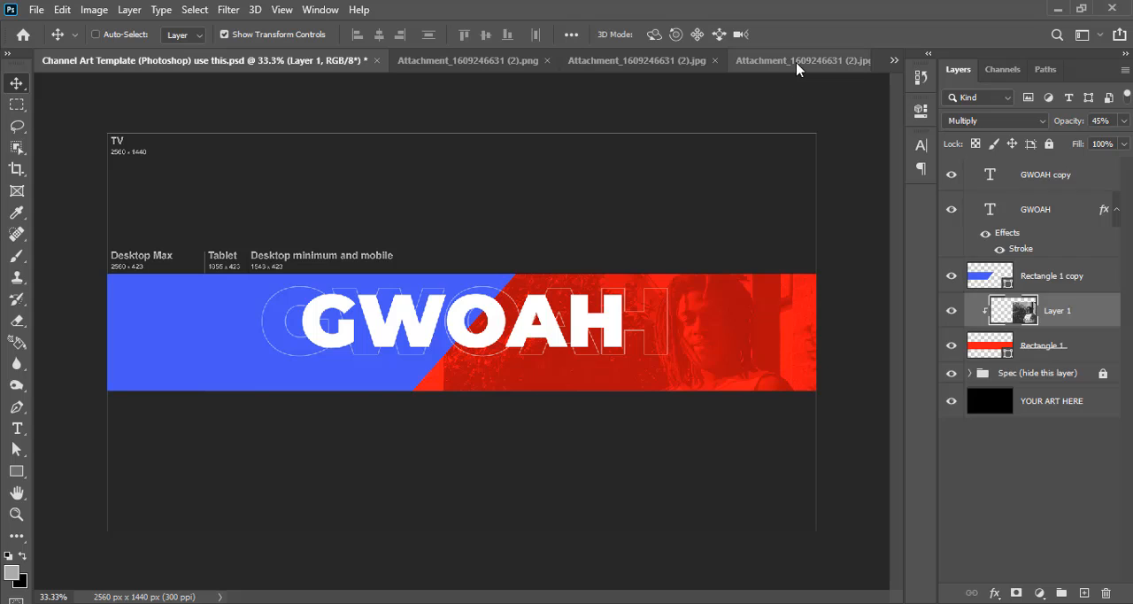
{"action": "left_click", "coordinate": [796, 63]}
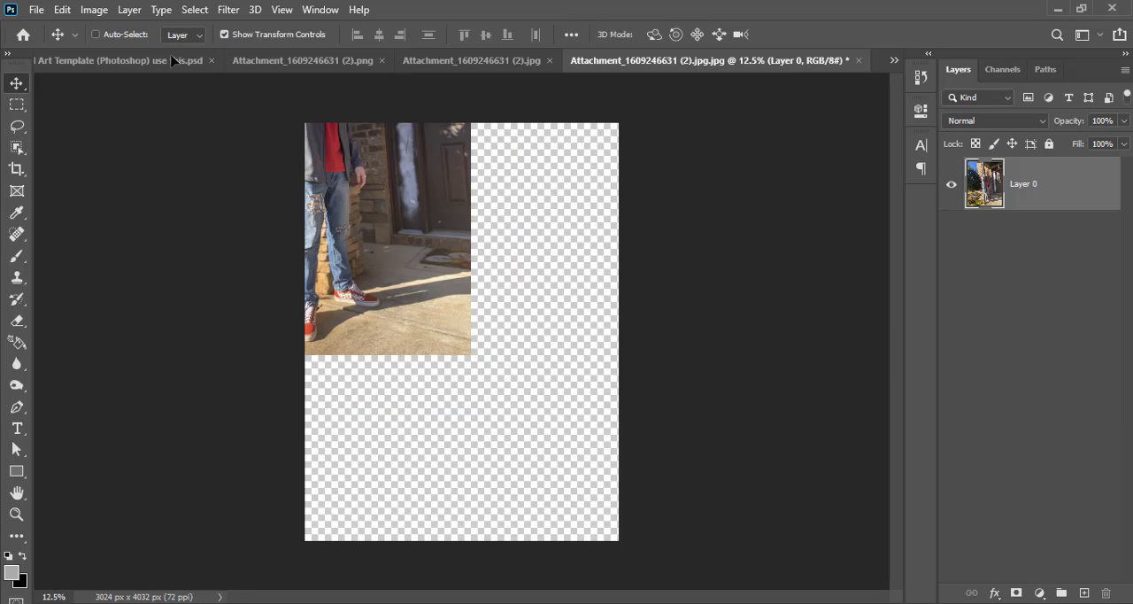
{"action": "left_click_drag", "start_coordinate": [168, 61], "coordinate": [330, 338]}
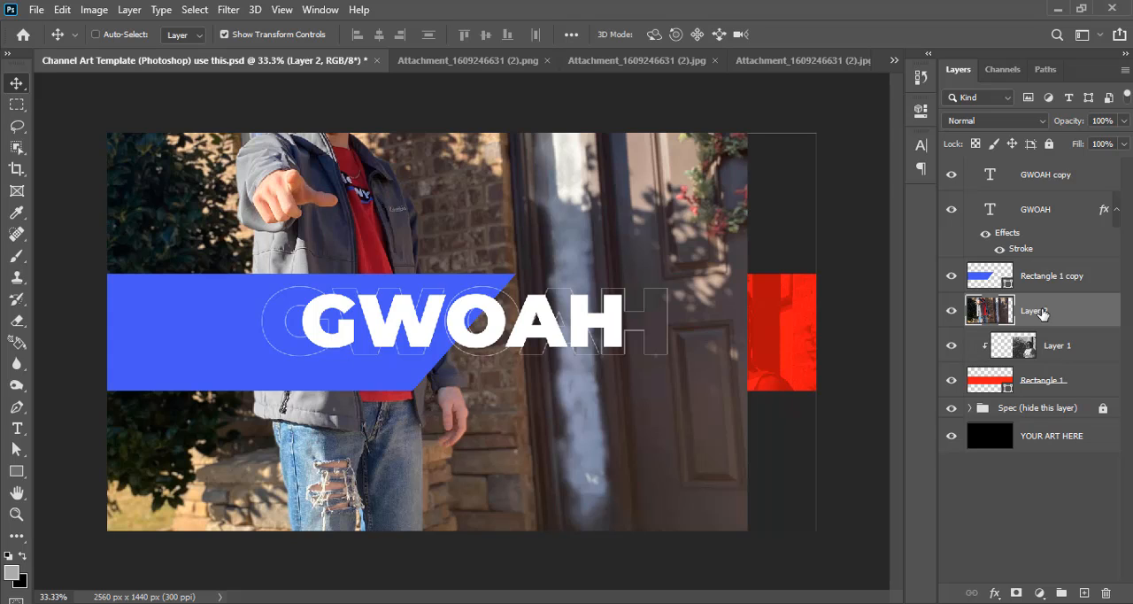
{"action": "left_click_drag", "start_coordinate": [1040, 311], "coordinate": [1031, 259]}
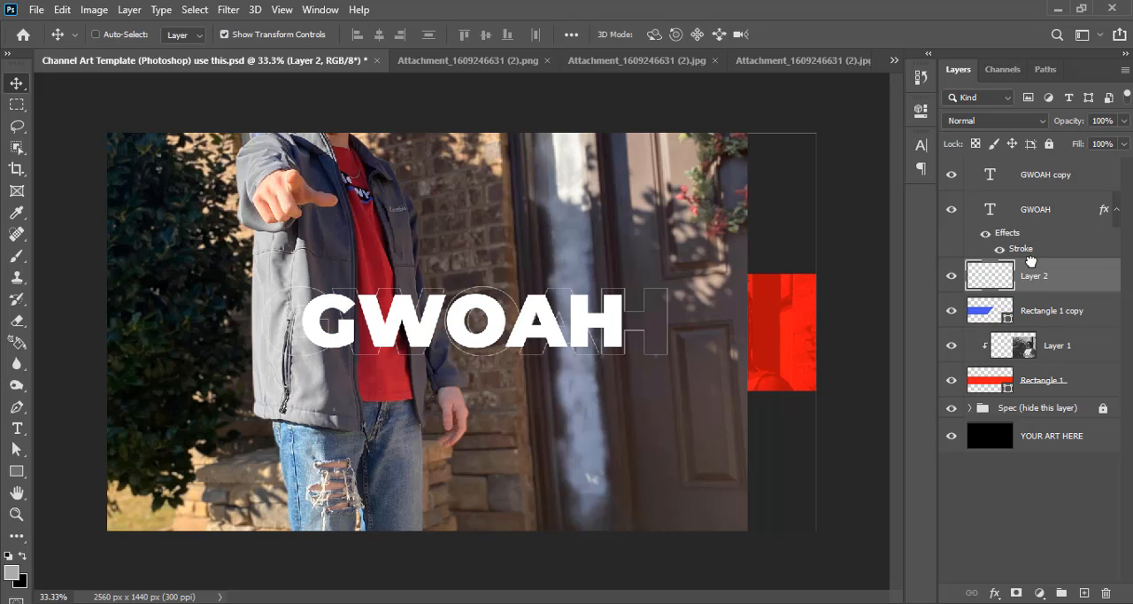
Move the new photo down until the whole head shows, and mask it to the outline of Rectangle 1 copy
{"action": "left_click_drag", "start_coordinate": [497, 228], "coordinate": [487, 416]}
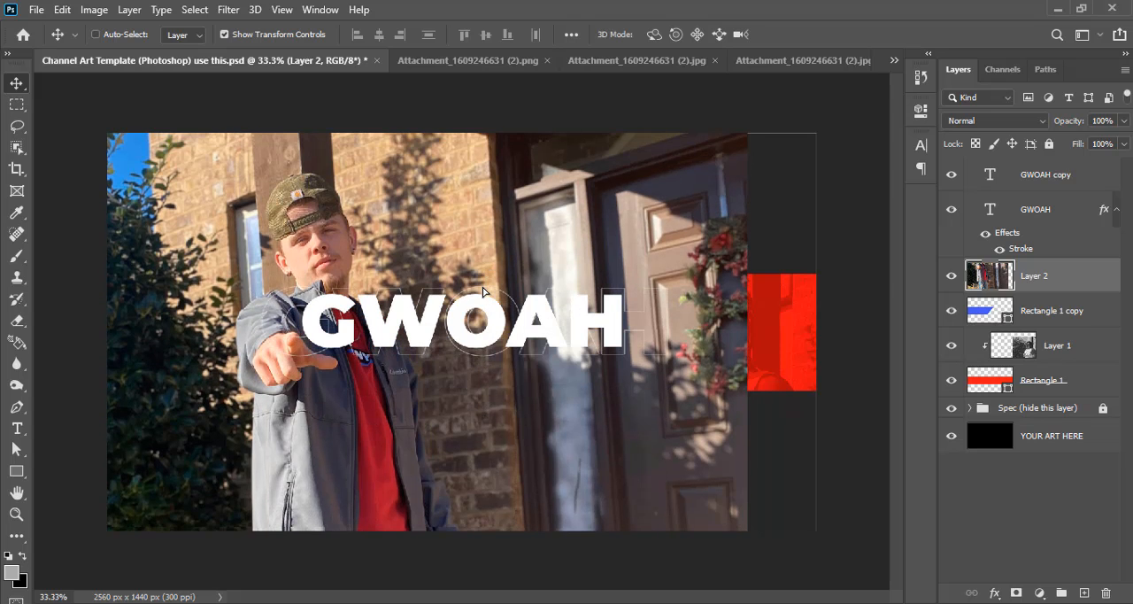
{"action": "left_click", "coordinate": [1010, 323], "text": "ctrl"}
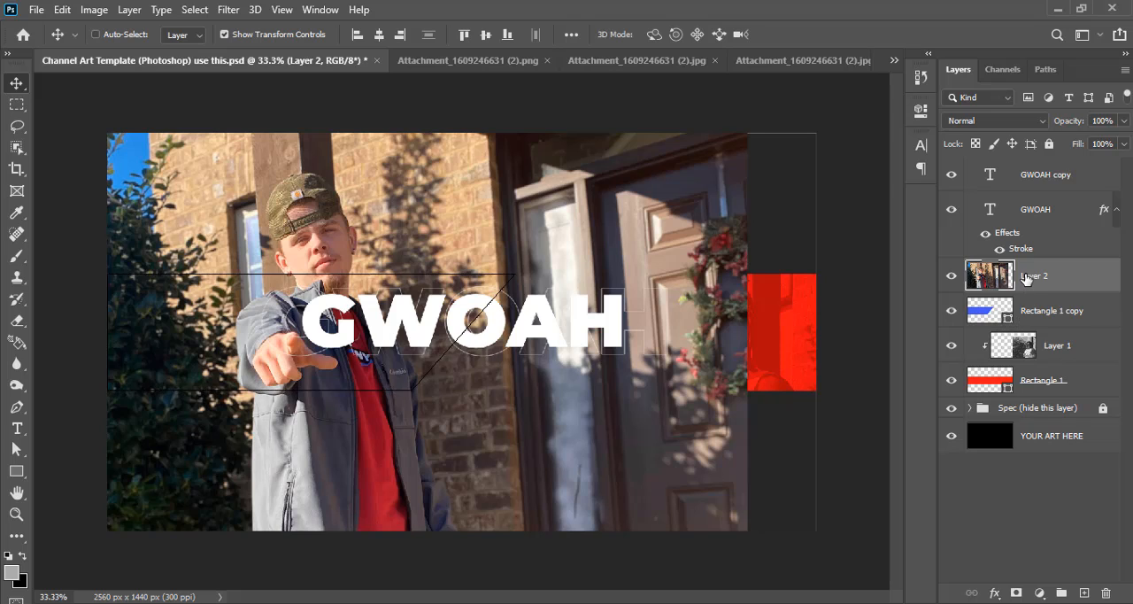
{"action": "left_click", "coordinate": [1017, 593]}
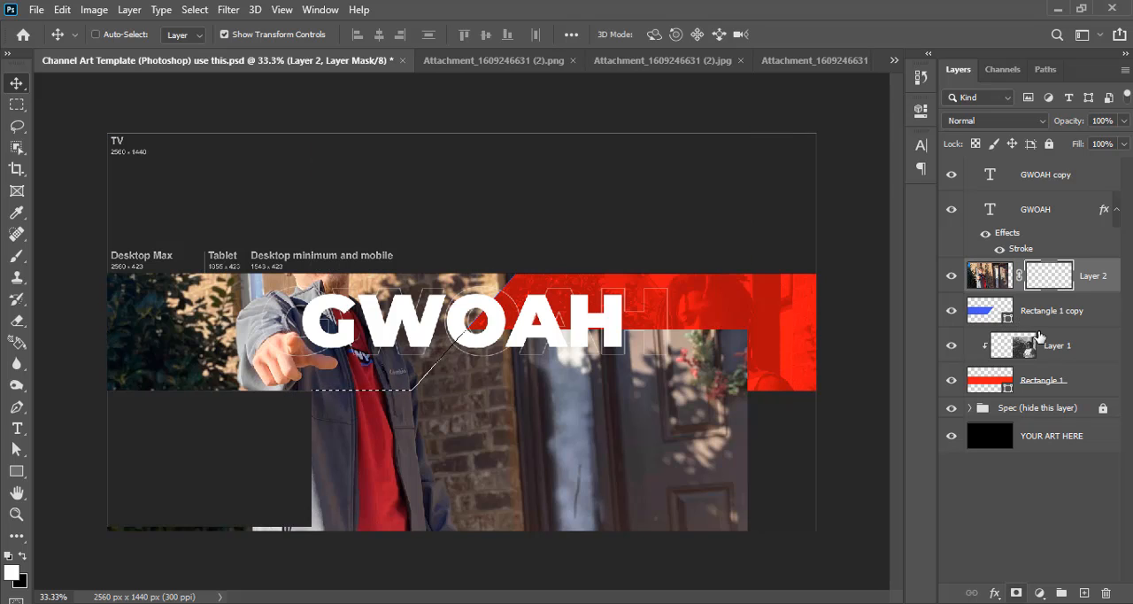
Move the second photo inside its mask so the face sits left of the GWOAH title, checking the position against the guides
{"action": "left_click", "coordinate": [988, 276]}
{"action": "left_click_drag", "start_coordinate": [341, 294], "coordinate": [293, 363]}
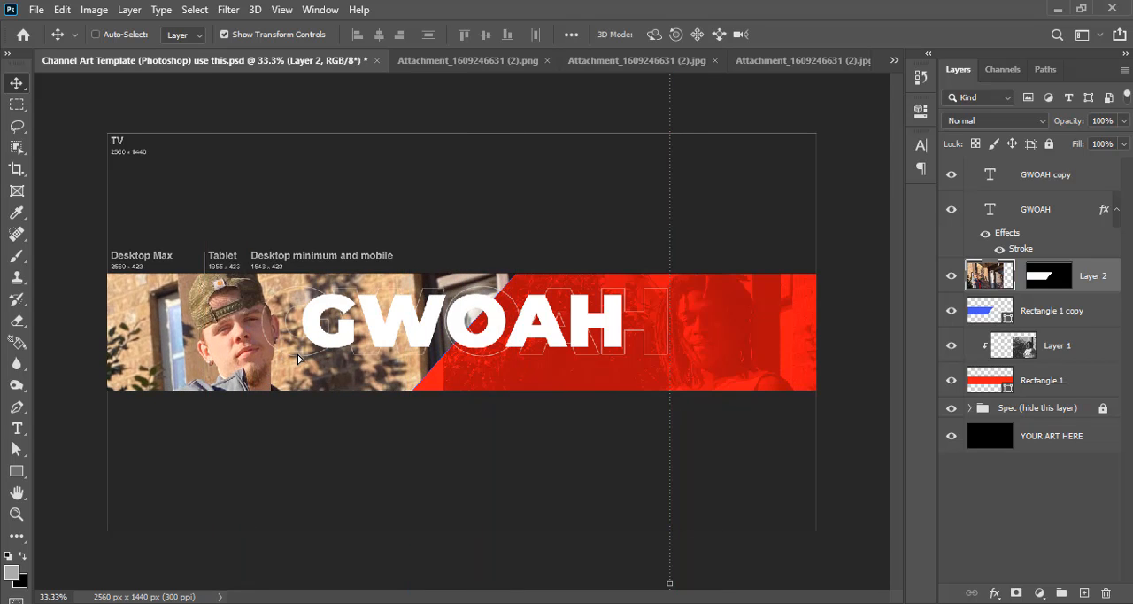
{"action": "key", "text": "ctrl"}
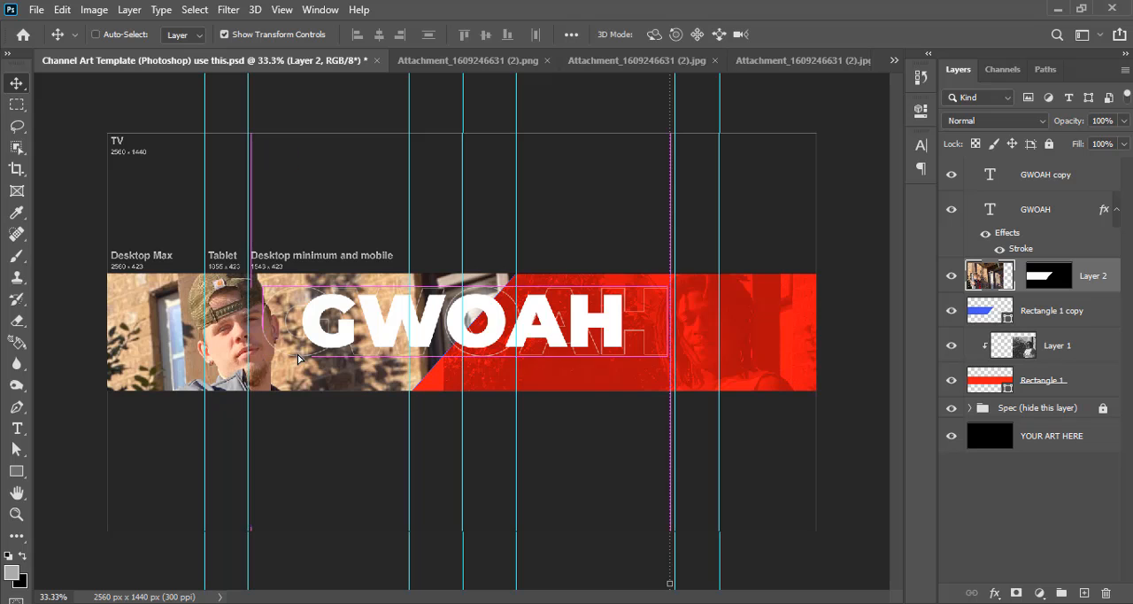
{"action": "key", "text": "ctrl+minus"}
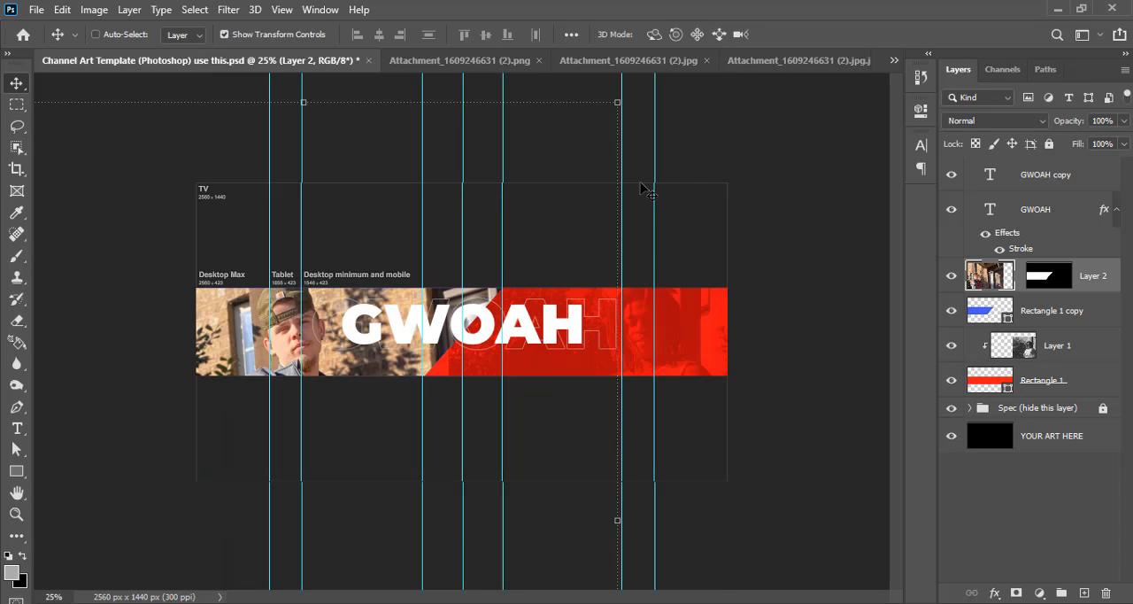
{"action": "key", "text": "ctrl+apostrophe"}
{"action": "key", "text": "ctrl+apostrophe"}
{"action": "key", "text": "ctrl+semicolon"}
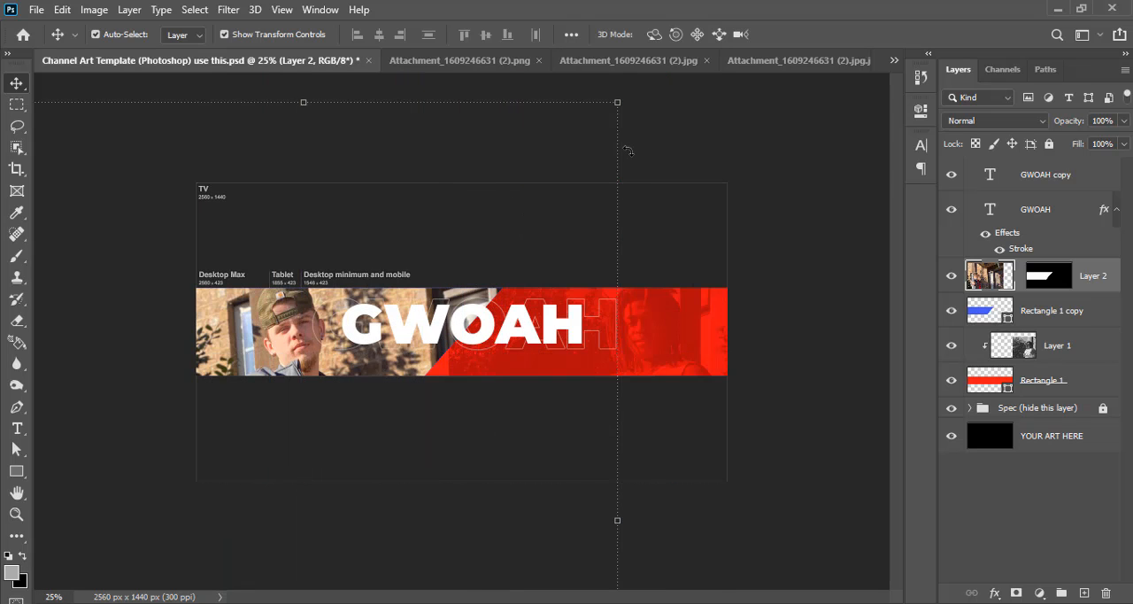
Scale the second photo to about 77% and nudge it so the capped head and shoulders fit inside the banner strip
{"action": "left_click_drag", "start_coordinate": [617, 103], "coordinate": [528, 145]}
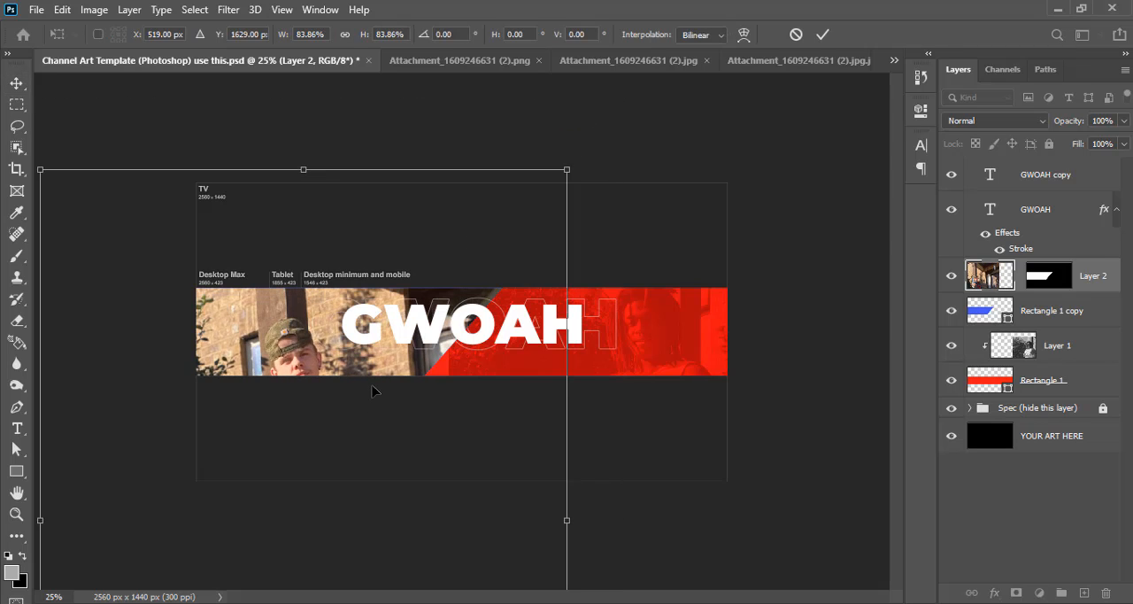
{"action": "left_click_drag", "start_coordinate": [373, 390], "coordinate": [370, 360]}
{"action": "left_click_drag", "start_coordinate": [565, 139], "coordinate": [543, 168]}
{"action": "mouse_move", "coordinate": [403, 376]}
{"action": "left_mouse_down"}
{"action": "mouse_move", "coordinate": [403, 360]}
{"action": "mouse_move", "coordinate": [403, 382]}
{"action": "left_mouse_up"}
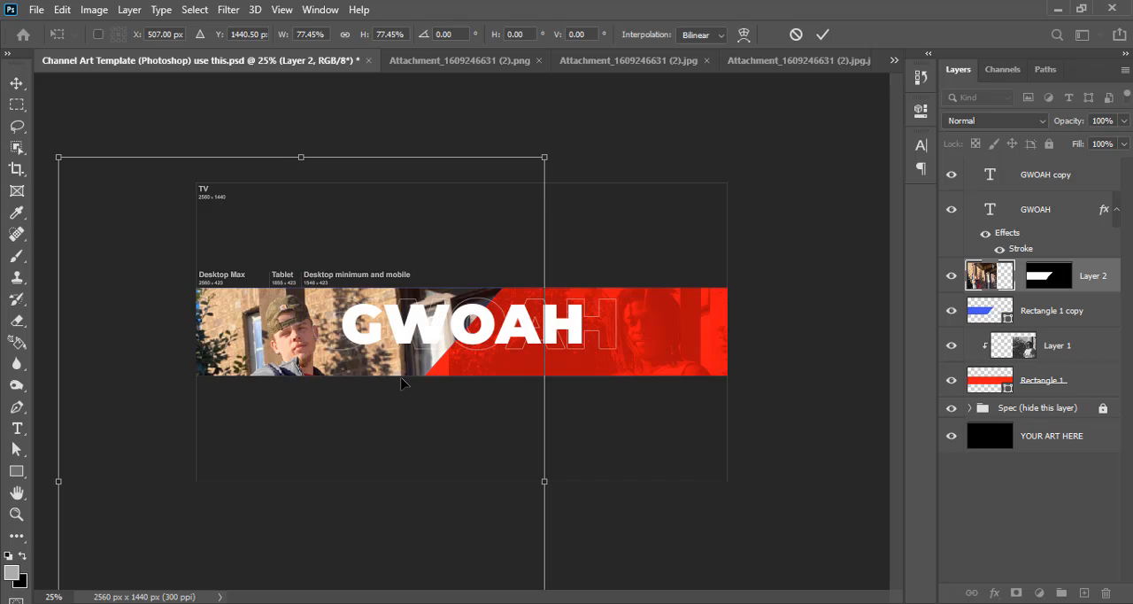
{"action": "key", "text": "shift+Up"}
{"action": "key", "text": "shift+Up"}
{"action": "key", "text": "shift+Up"}
{"action": "key", "text": "shift+Up"}
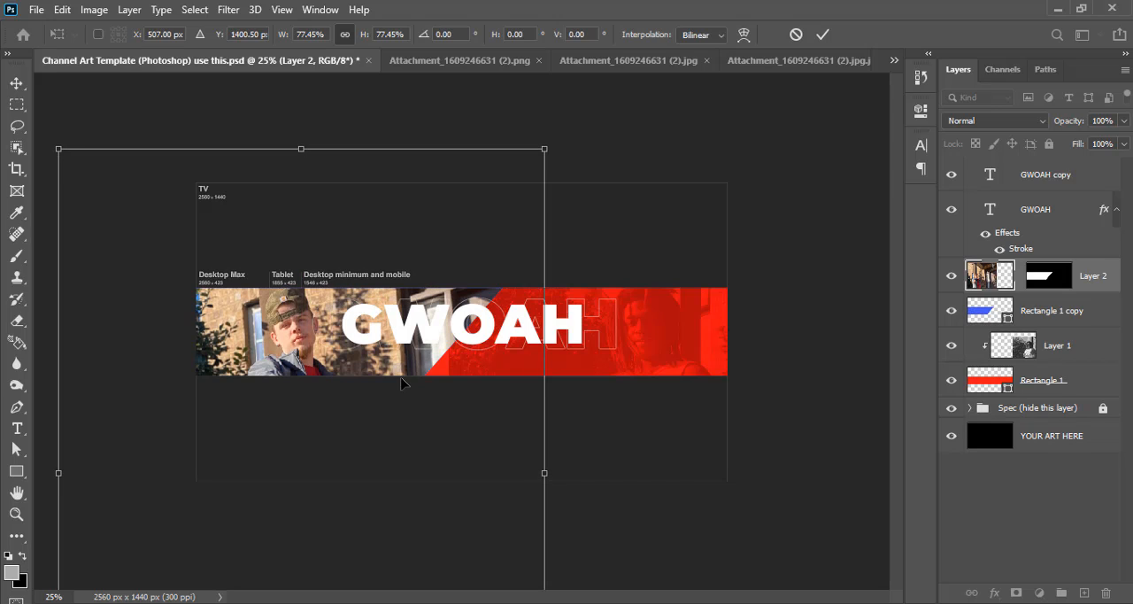
{"action": "key", "text": "shift+Left"}
{"action": "key", "text": "shift+Left"}
{"action": "key", "text": "shift+Left"}
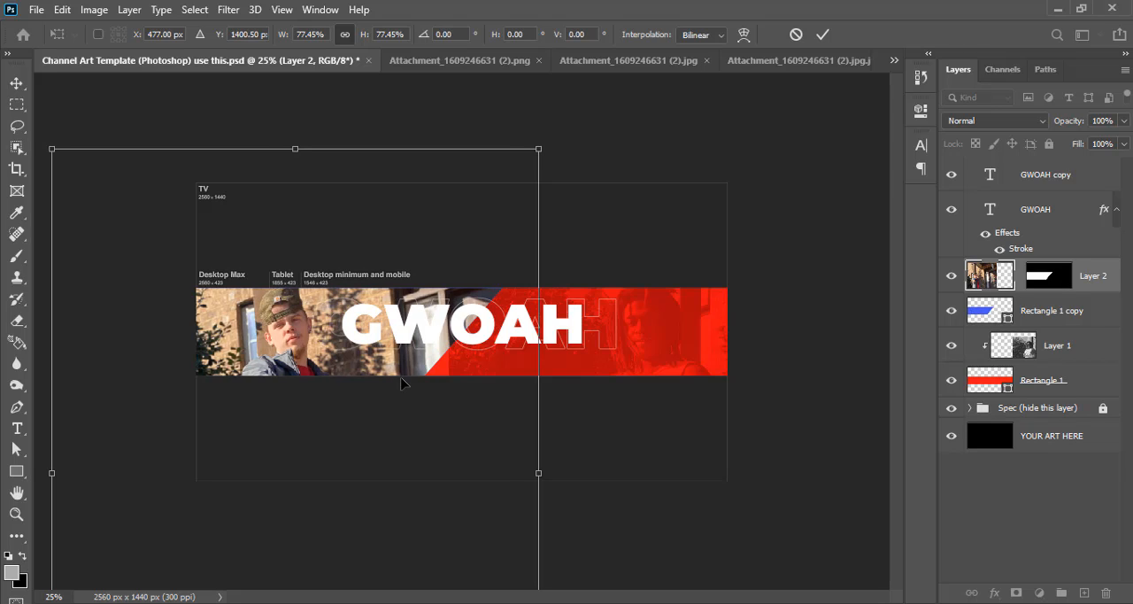
{"action": "key", "text": "shift+Right"}
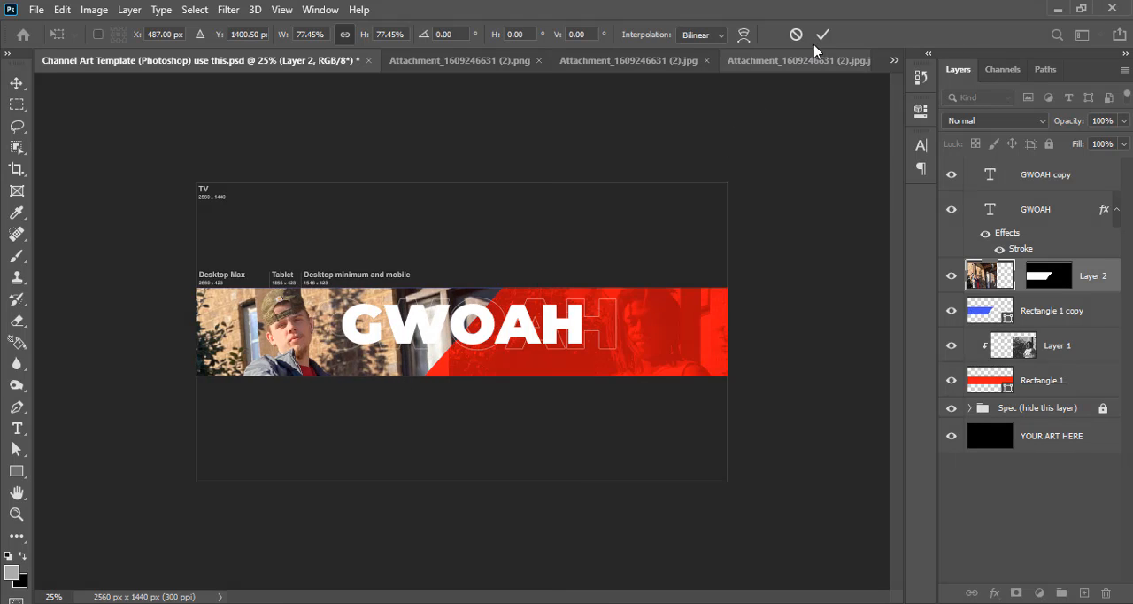
Apply the second photo's scaling and turn it black and white by setting its saturation to -100
{"action": "left_click", "coordinate": [822, 35]}
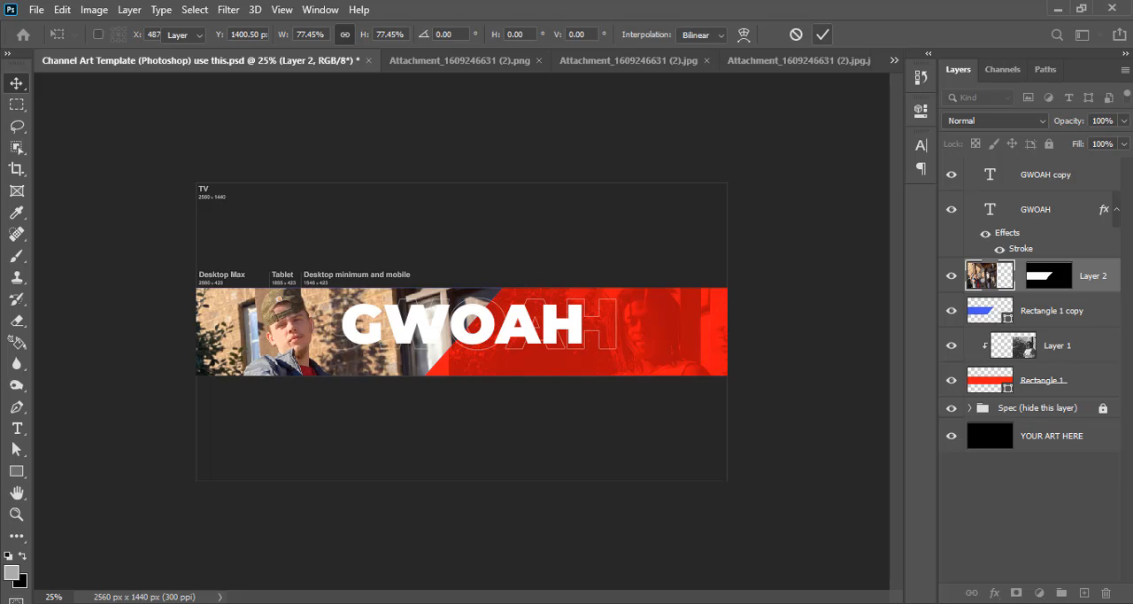
{"action": "key", "text": "ctrl+u"}
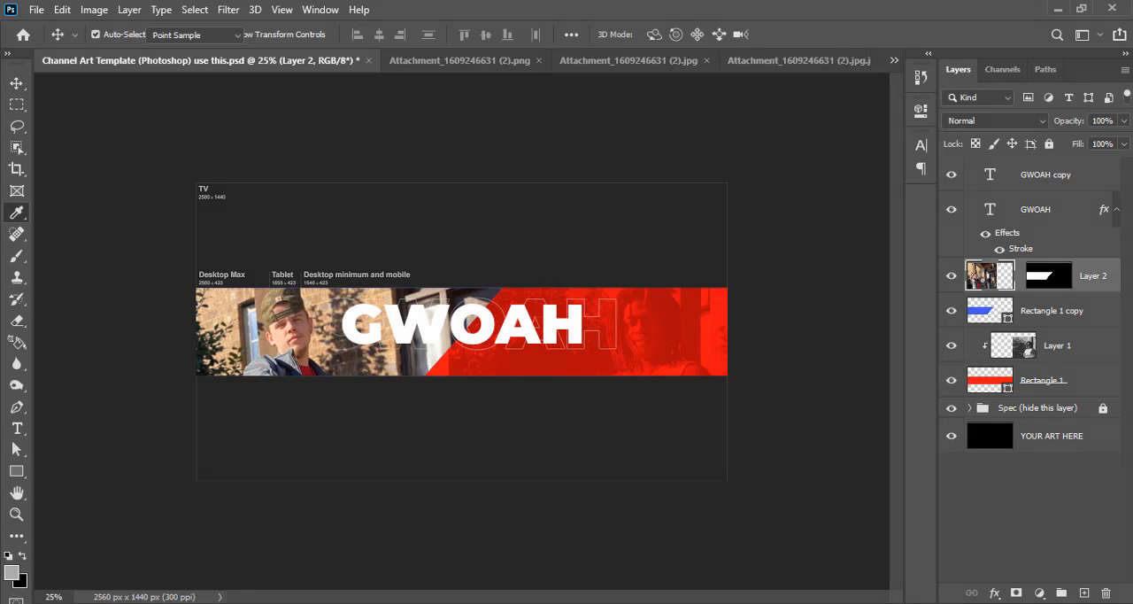
{"action": "left_click_drag", "start_coordinate": [807, 275], "coordinate": [726, 276]}
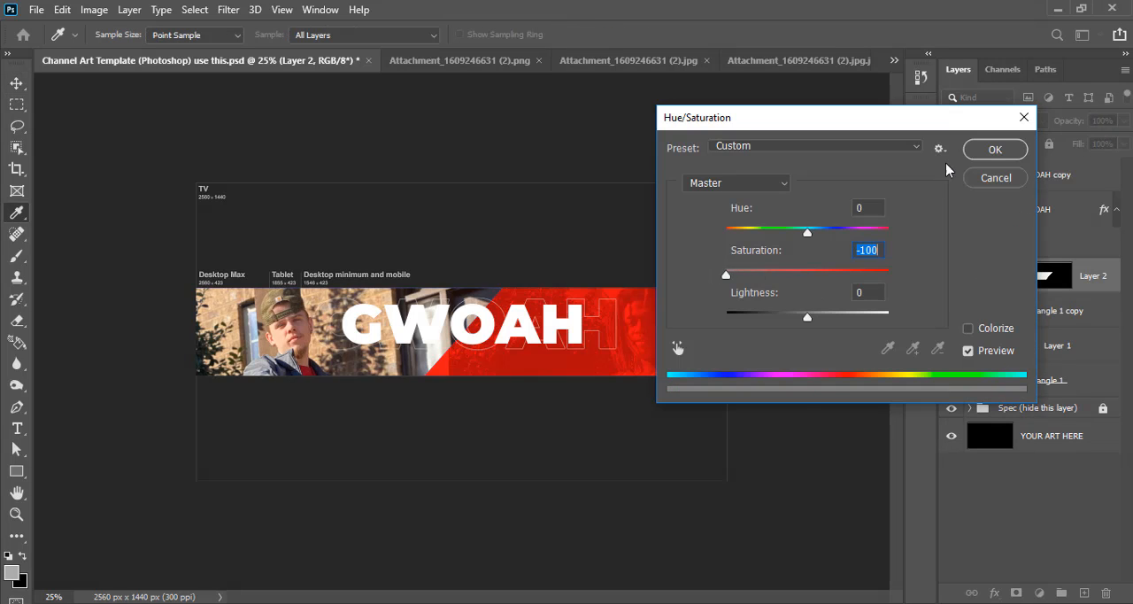
{"action": "left_click", "coordinate": [985, 158]}
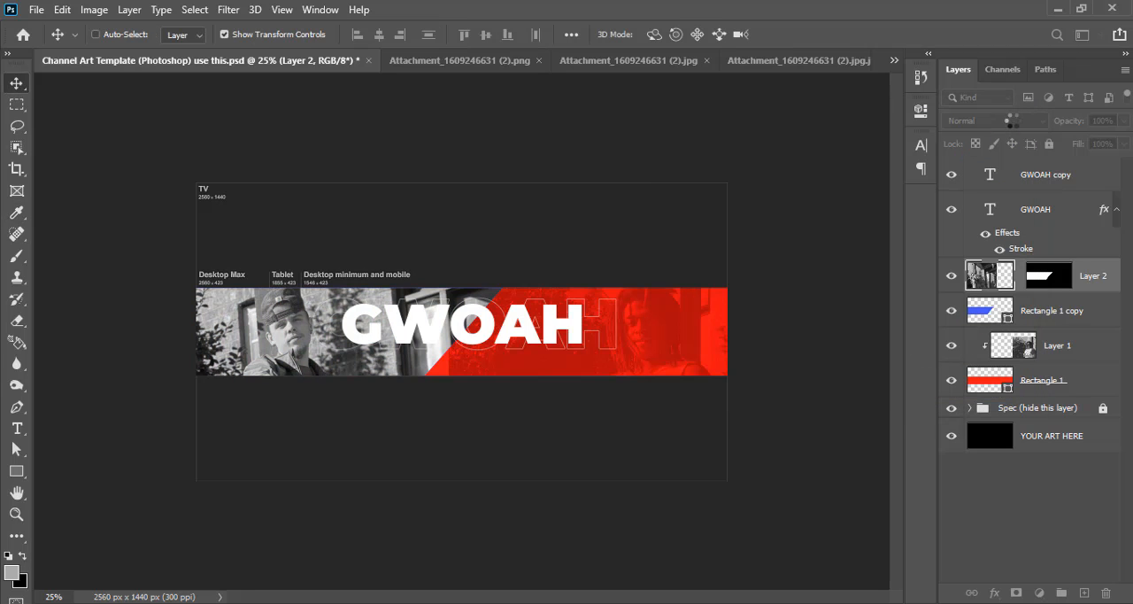
Blend the black-and-white photo into the blue shape with Multiply mode at 45% opacity
{"action": "left_click", "coordinate": [1013, 120]}
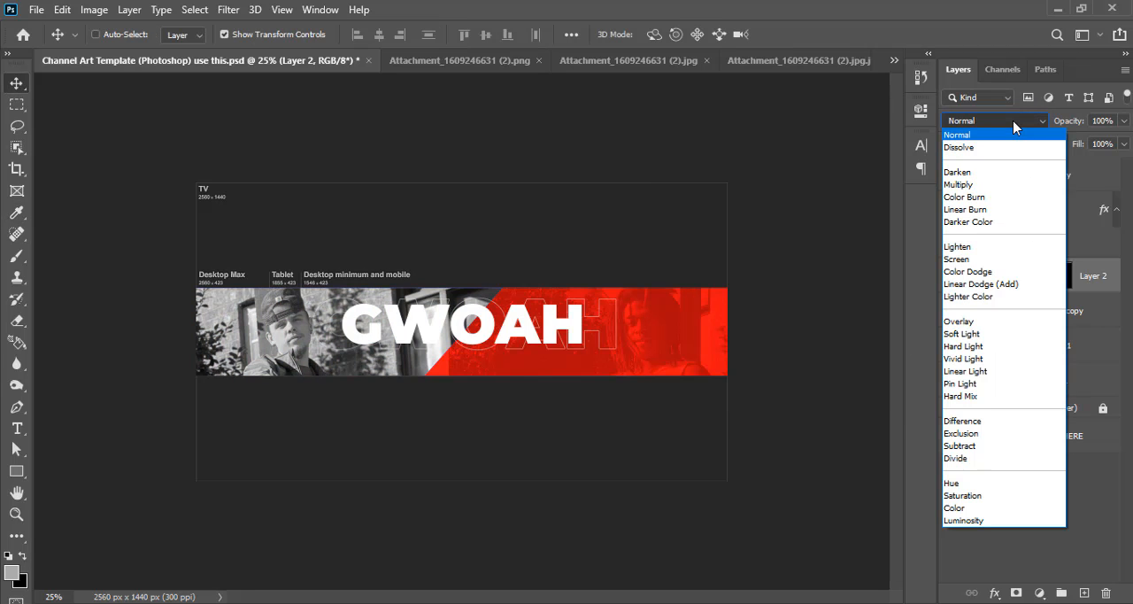
{"action": "left_click", "coordinate": [960, 184]}
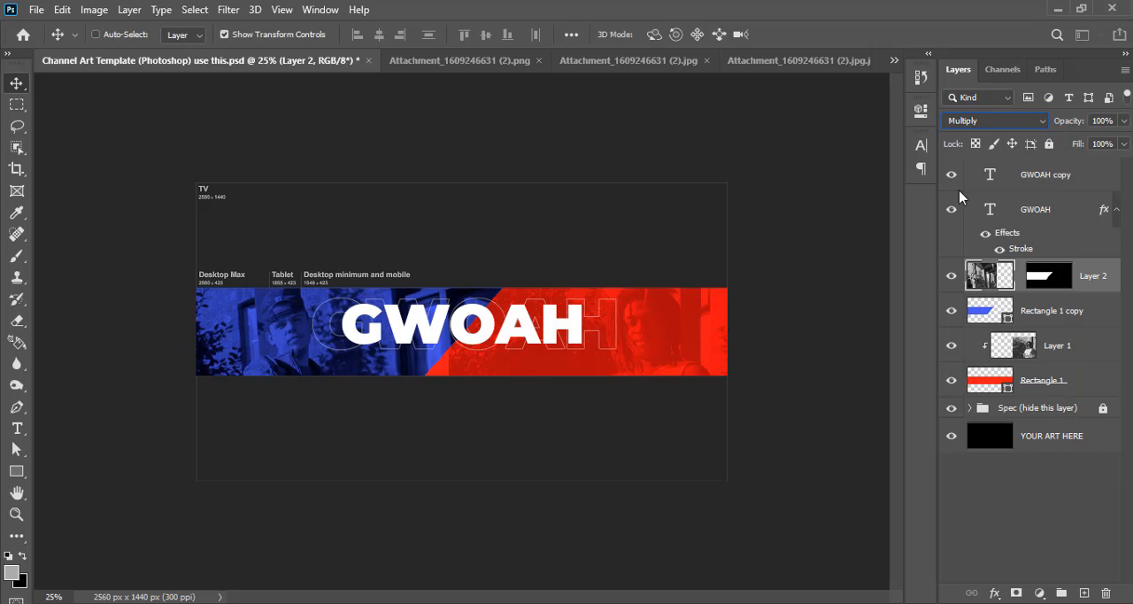
{"action": "left_click", "coordinate": [1115, 122]}
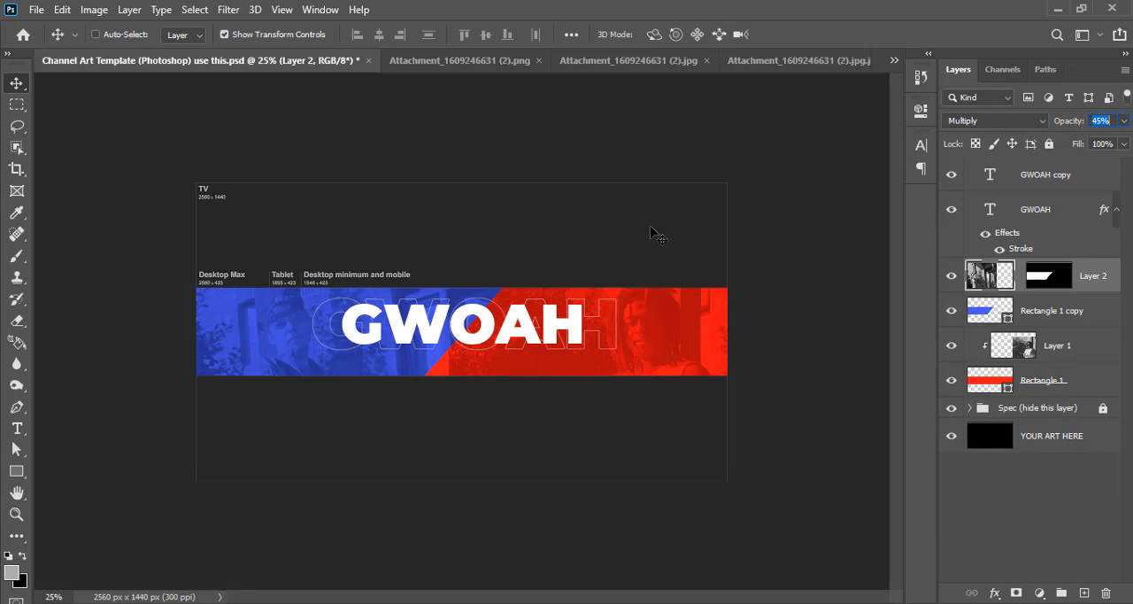
{"action": "key", "text": "ctrl+plus"}
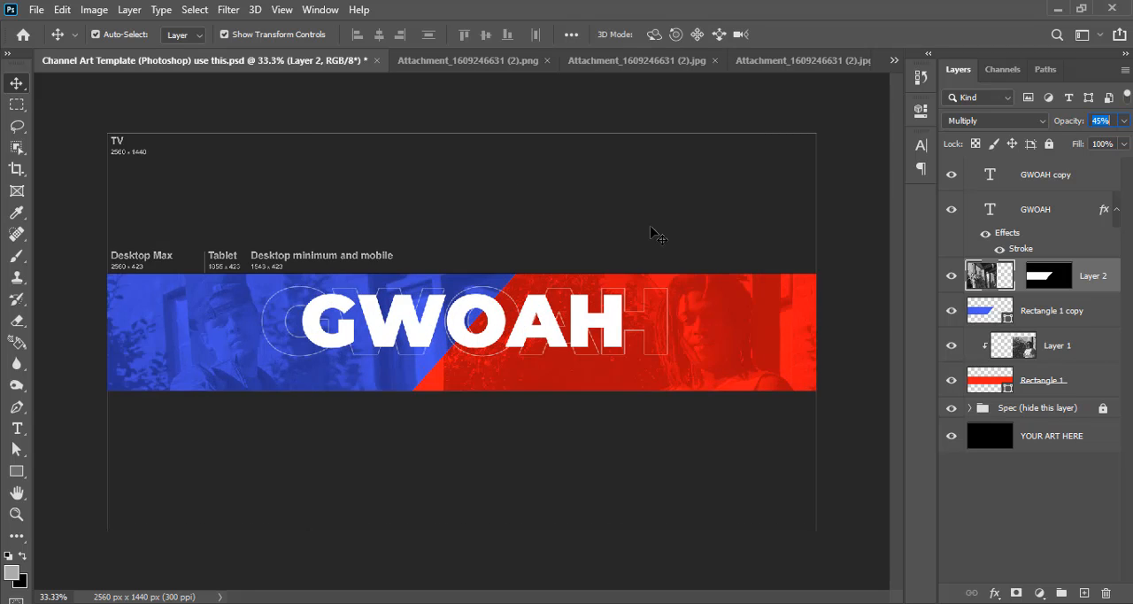
{"action": "key", "text": "ctrl+plus"}
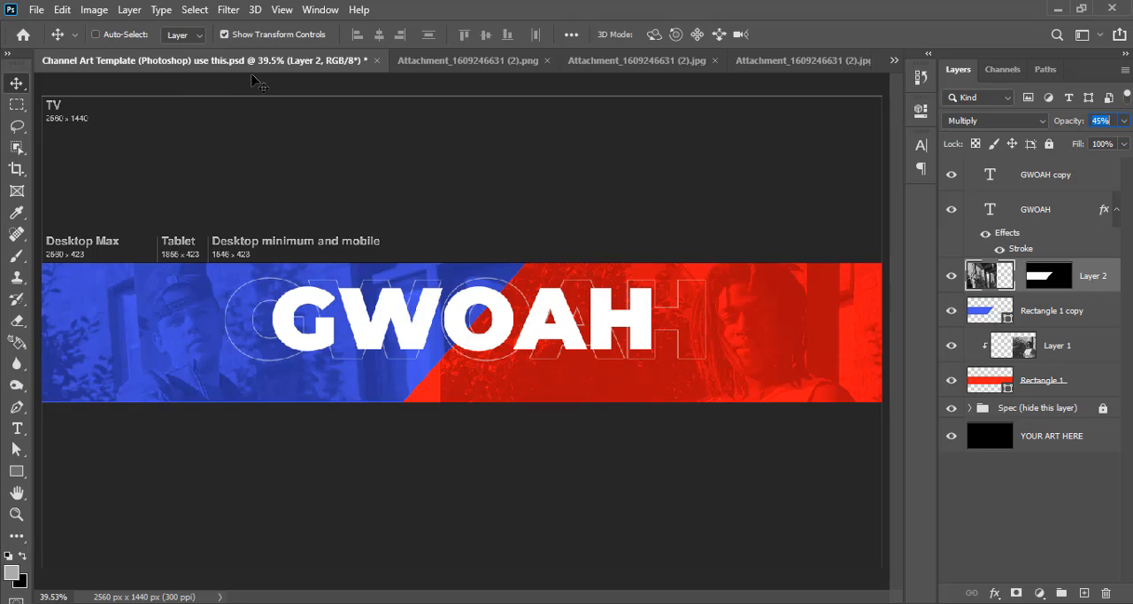
{"action": "left_click", "coordinate": [796, 62]}
{"action": "left_click", "coordinate": [858, 60]}
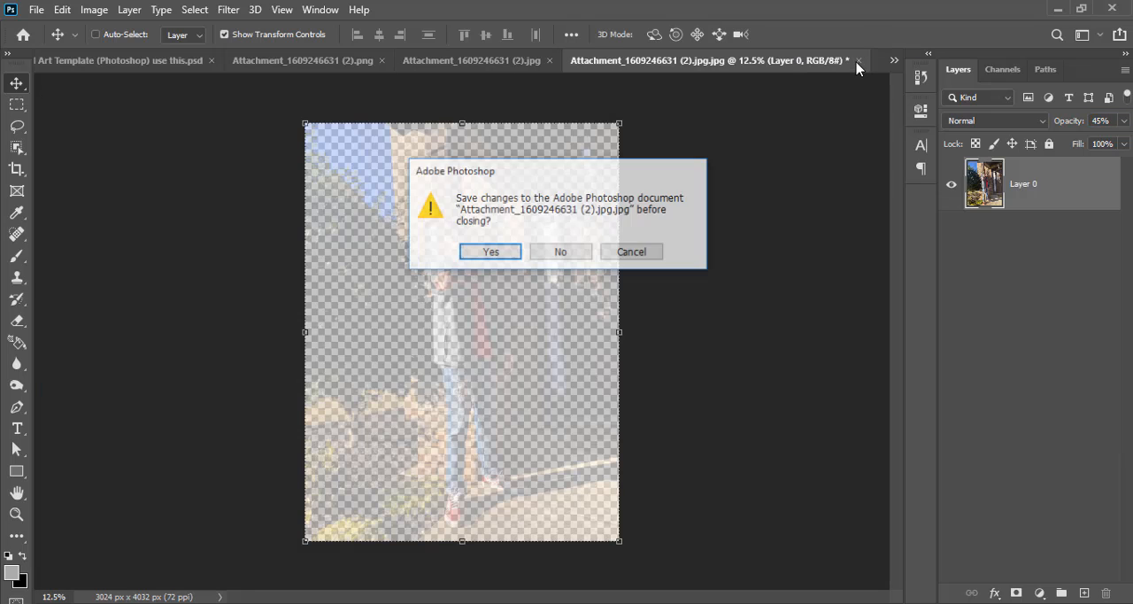
{"action": "left_click", "coordinate": [567, 252]}
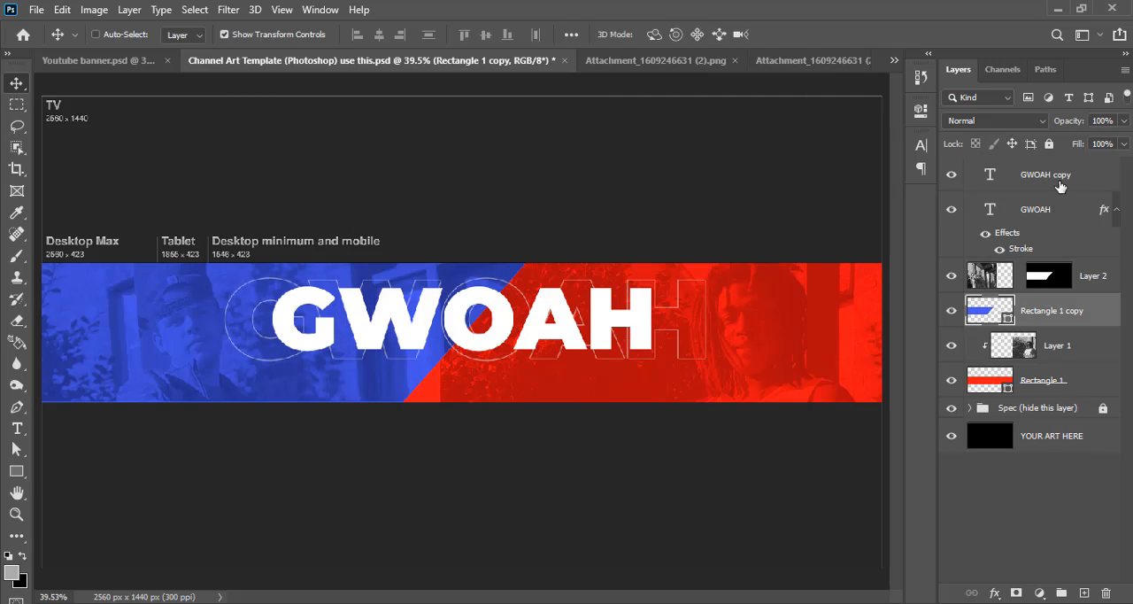
Clip all layers from Rectangle 1 copy up to GWOAH copy to the red Rectangle 1 base
{"action": "left_click", "coordinate": [1060, 185], "text": "shift"}
{"action": "key", "text": "ctrl+alt+g"}
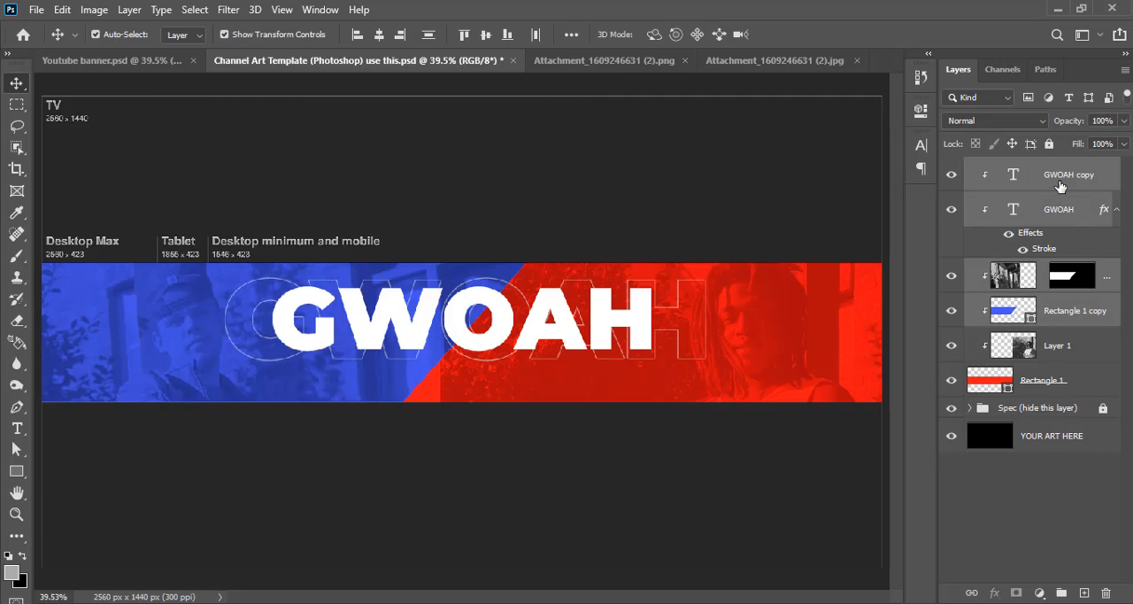
{"action": "left_click", "coordinate": [613, 62]}
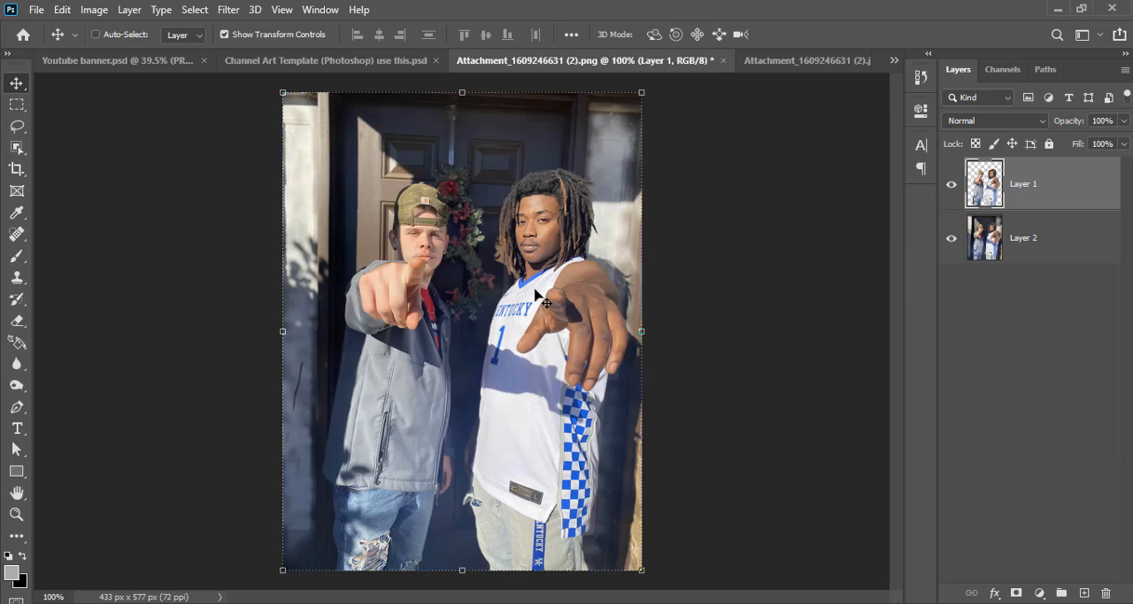
{"action": "left_click_drag", "start_coordinate": [540, 297], "coordinate": [500, 357]}
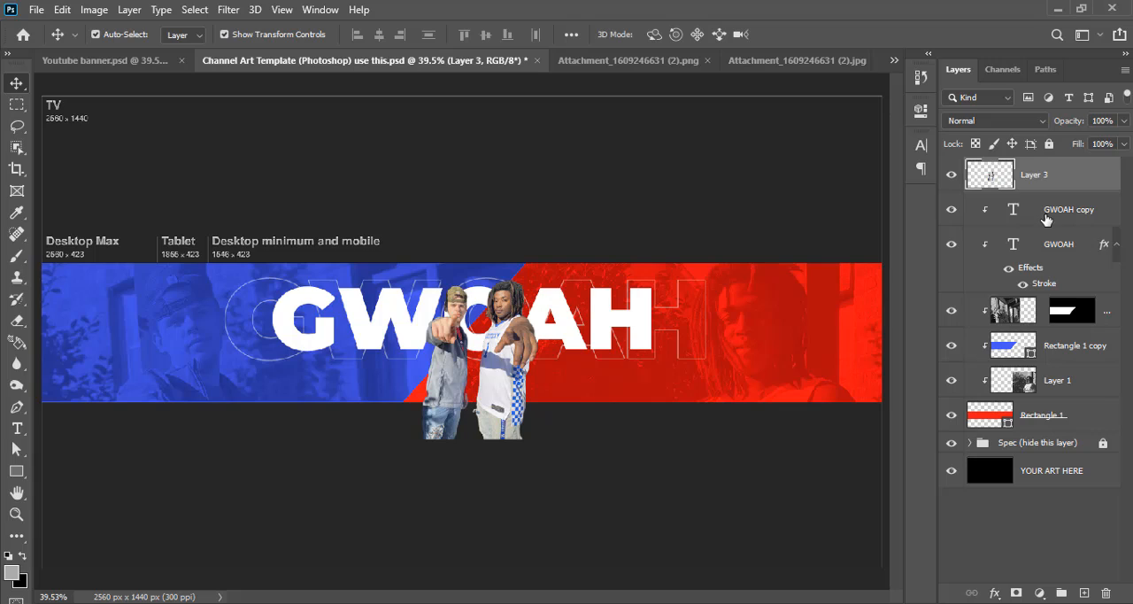
{"action": "key", "text": "ctrl+alt+g"}
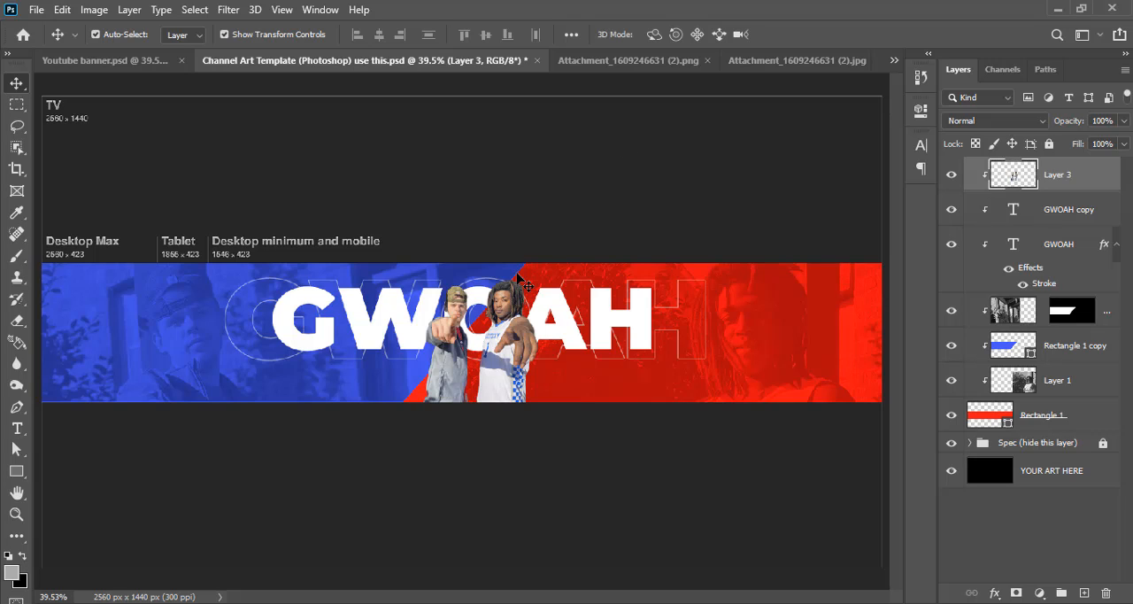
Scale the two-person cutout to about 182% and move it down so both heads fit inside the banner strip
{"action": "left_click", "coordinate": [549, 244]}
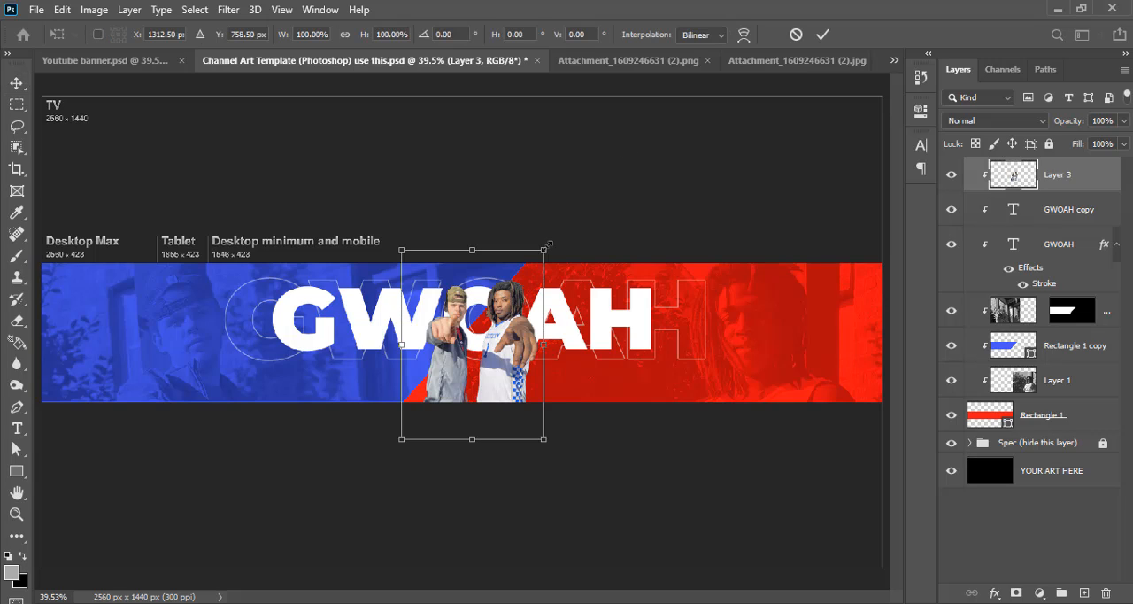
{"action": "left_click_drag", "start_coordinate": [550, 243], "coordinate": [604, 205]}
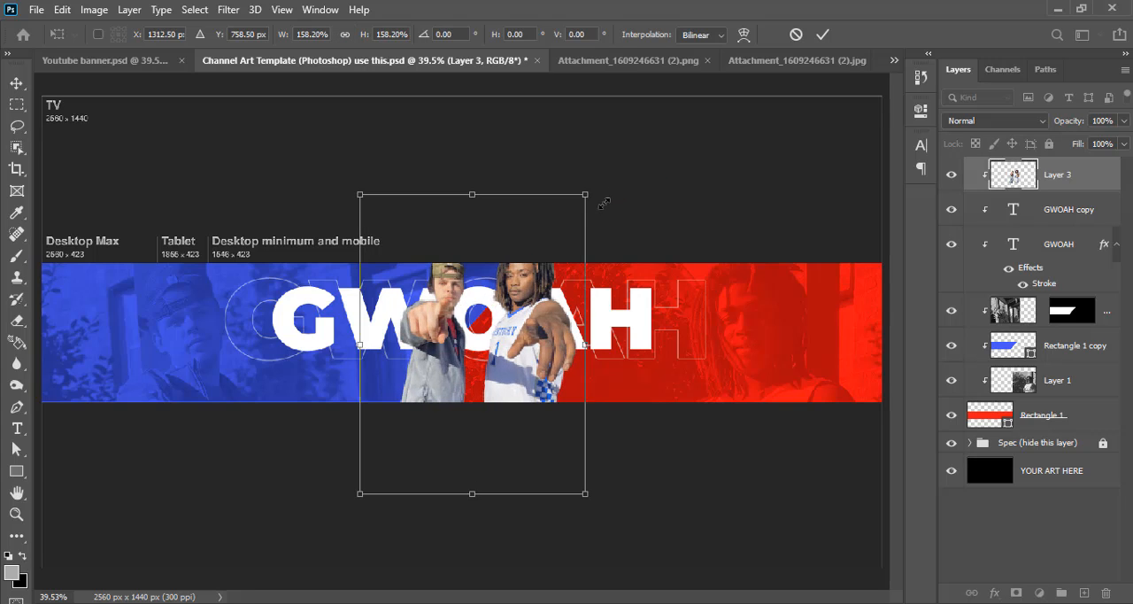
{"action": "left_click_drag", "start_coordinate": [522, 259], "coordinate": [522, 303]}
{"action": "left_click_drag", "start_coordinate": [358, 235], "coordinate": [340, 212]}
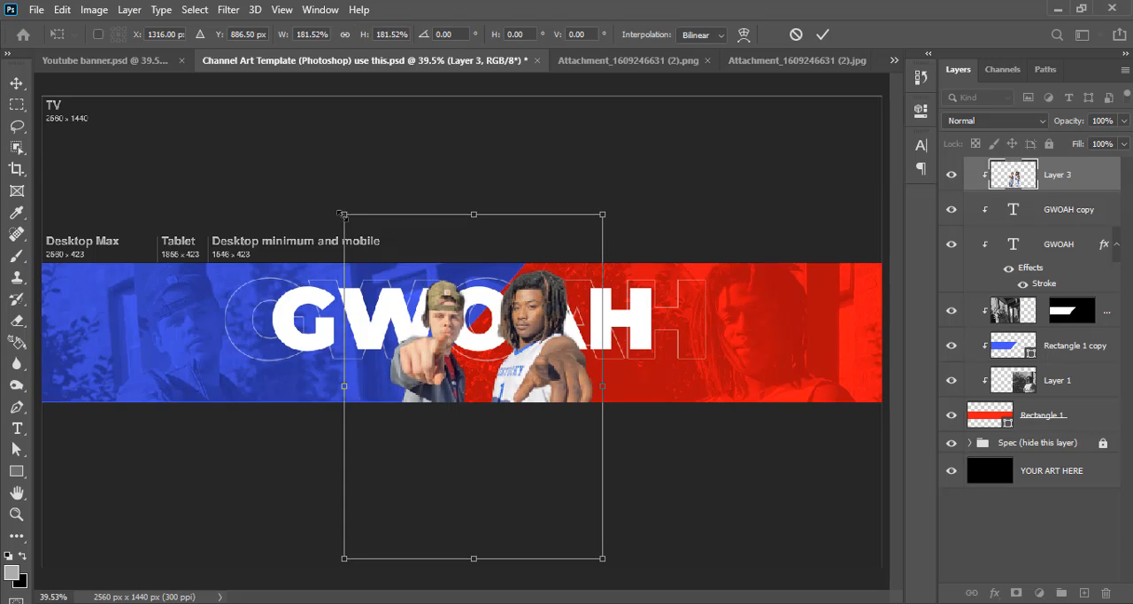
{"action": "left_click", "coordinate": [824, 35]}
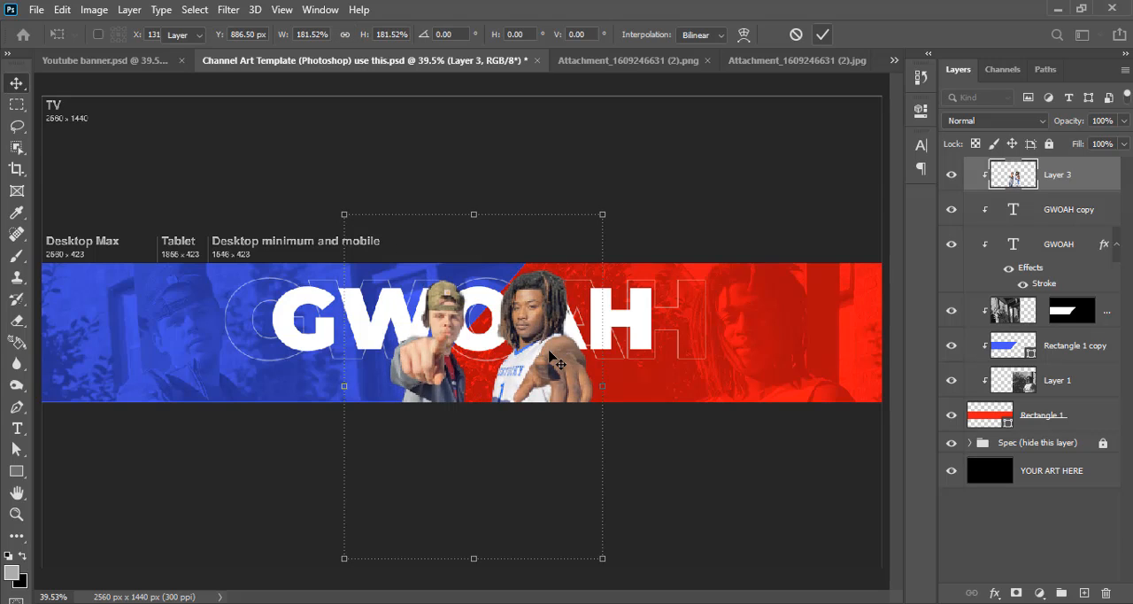
Shift the cutout slightly up and center it horizontally on the whole canvas
{"action": "mouse_move", "coordinate": [551, 359]}
{"action": "left_mouse_down"}
{"action": "mouse_move", "coordinate": [536, 354]}
{"action": "mouse_move", "coordinate": [599, 347]}
{"action": "mouse_move", "coordinate": [536, 353]}
{"action": "left_mouse_up"}
{"action": "key", "text": "ctrl+a"}
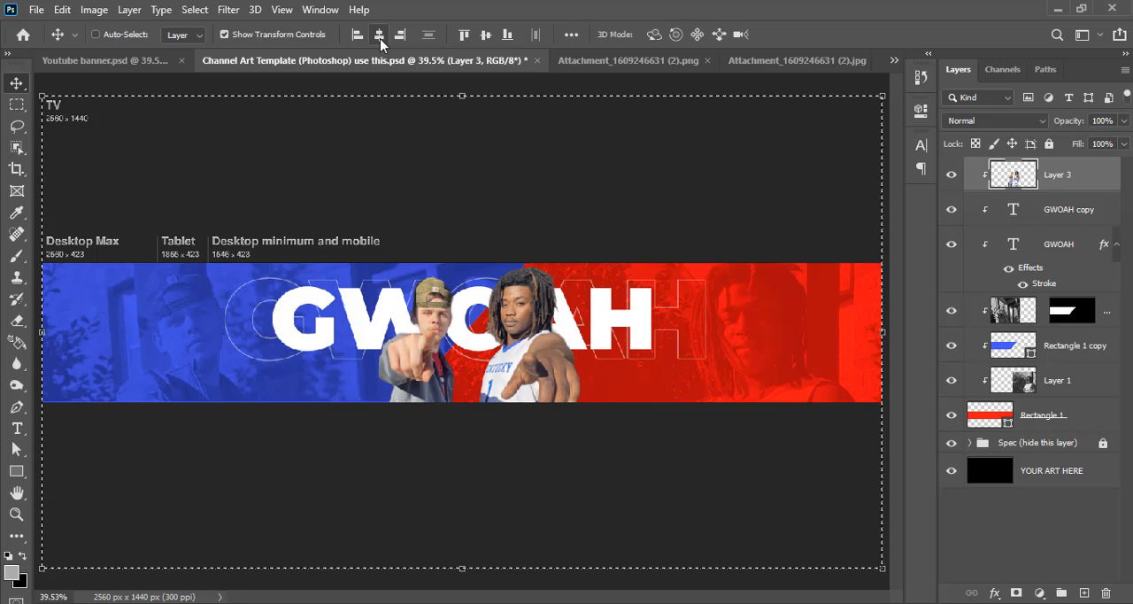
{"action": "left_click", "coordinate": [623, 372]}
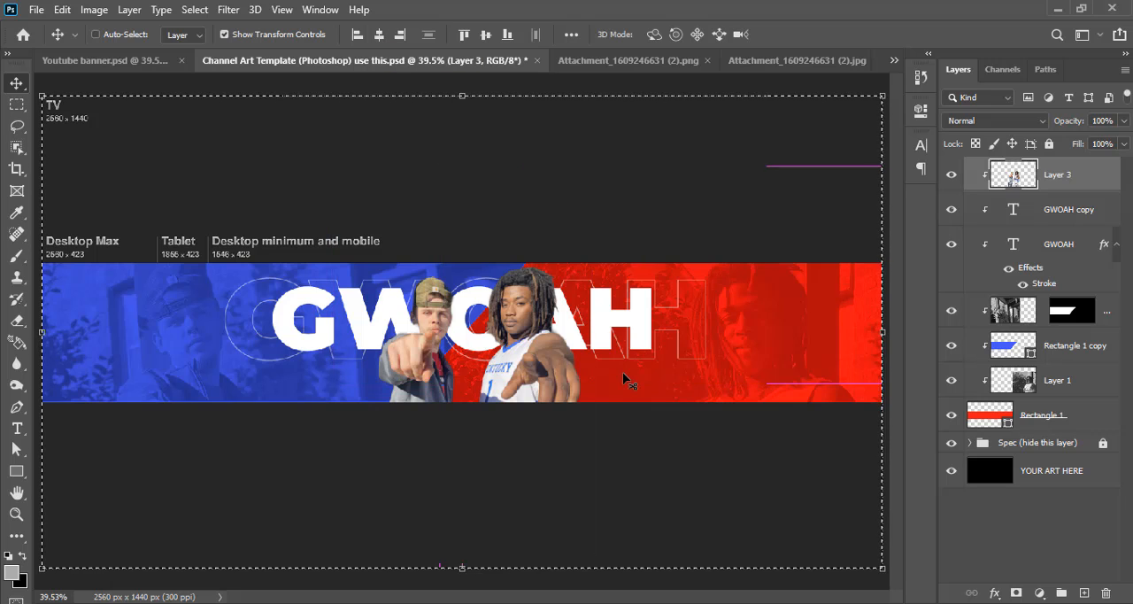
{"action": "key", "text": "ctrl+d"}
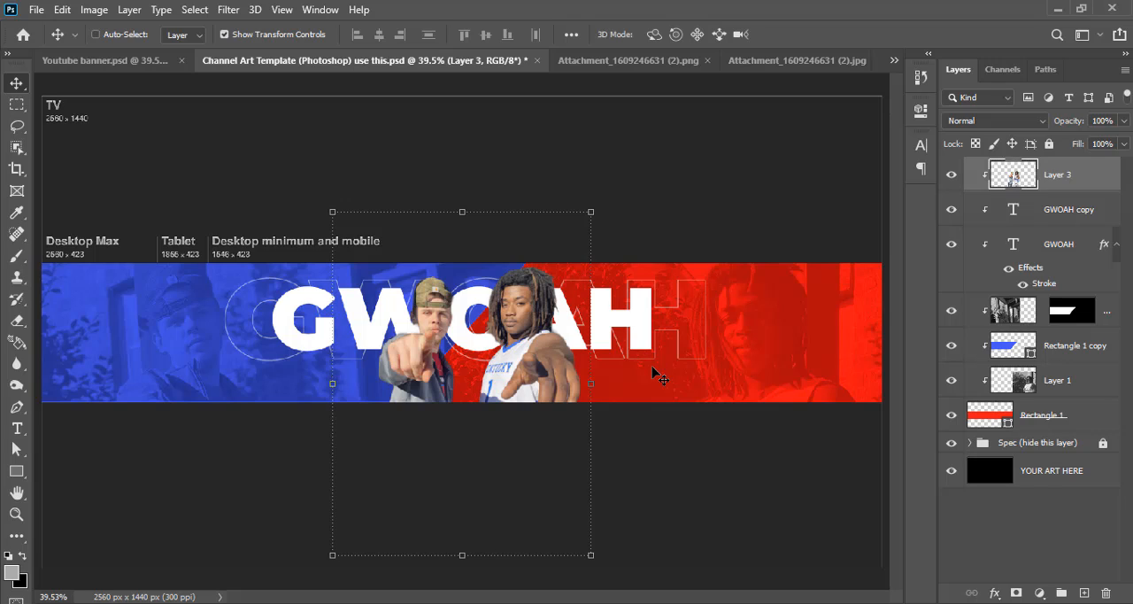
Fine-tune the cutout's height by nudging it slightly up in the banner strip, and hide the transform outline
{"action": "key", "text": "Up"}
{"action": "key", "text": "Up"}
{"action": "key", "text": "Up"}
{"action": "key", "text": "Up"}
{"action": "key", "text": "Up"}
{"action": "key", "text": "Up"}
{"action": "key", "text": "Up"}
{"action": "key", "text": "Up"}
{"action": "key", "text": "Up"}
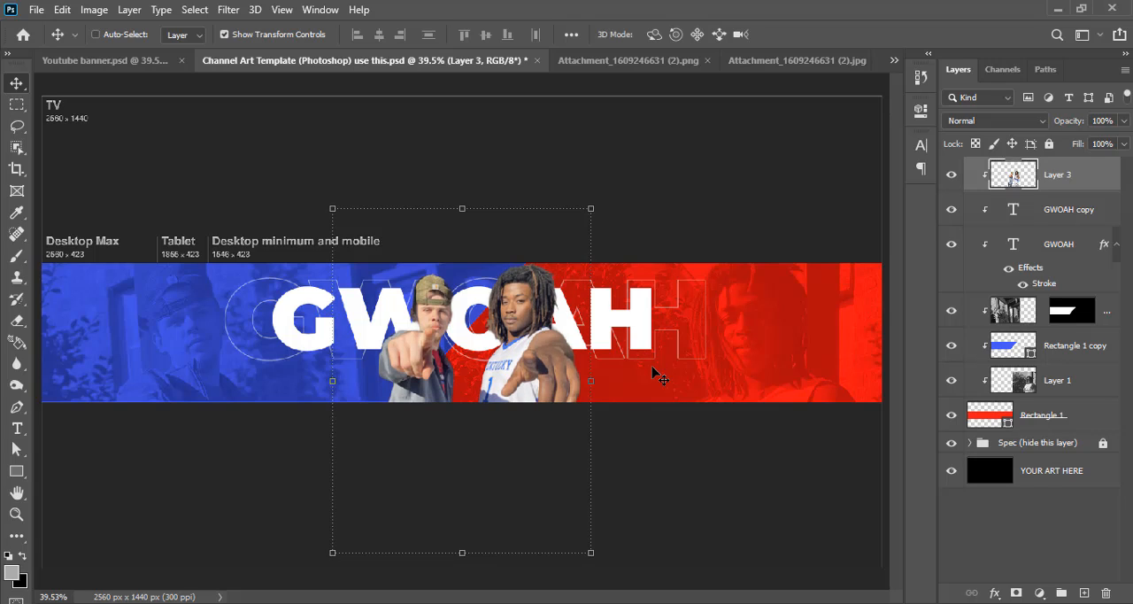
{"action": "key", "text": "Down"}
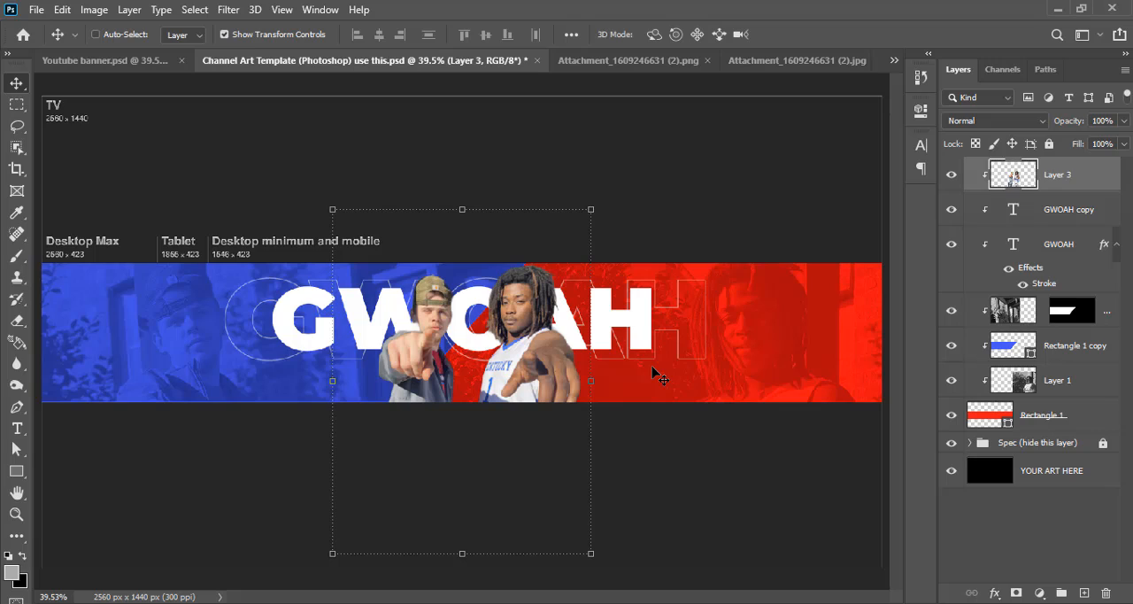
{"action": "key", "text": "ctrl+h"}
Brighten the two-person cutout with a Brightness/Contrast adjustment, setting the brightness to 29
{"action": "left_click", "coordinate": [94, 10]}
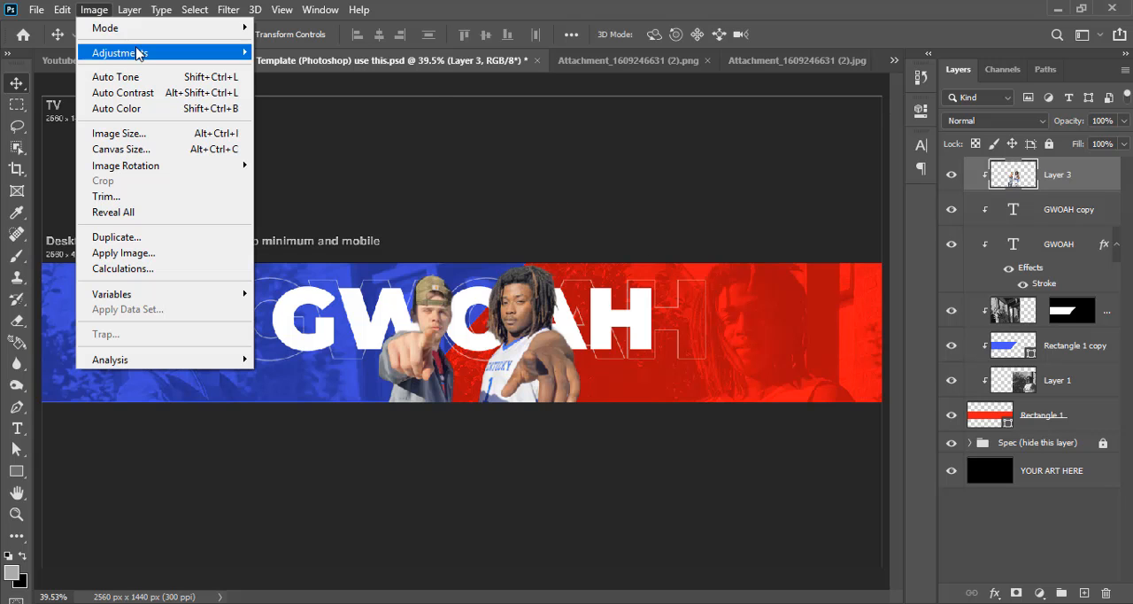
{"action": "mouse_move", "coordinate": [139, 48]}
{"action": "left_click", "coordinate": [290, 53]}
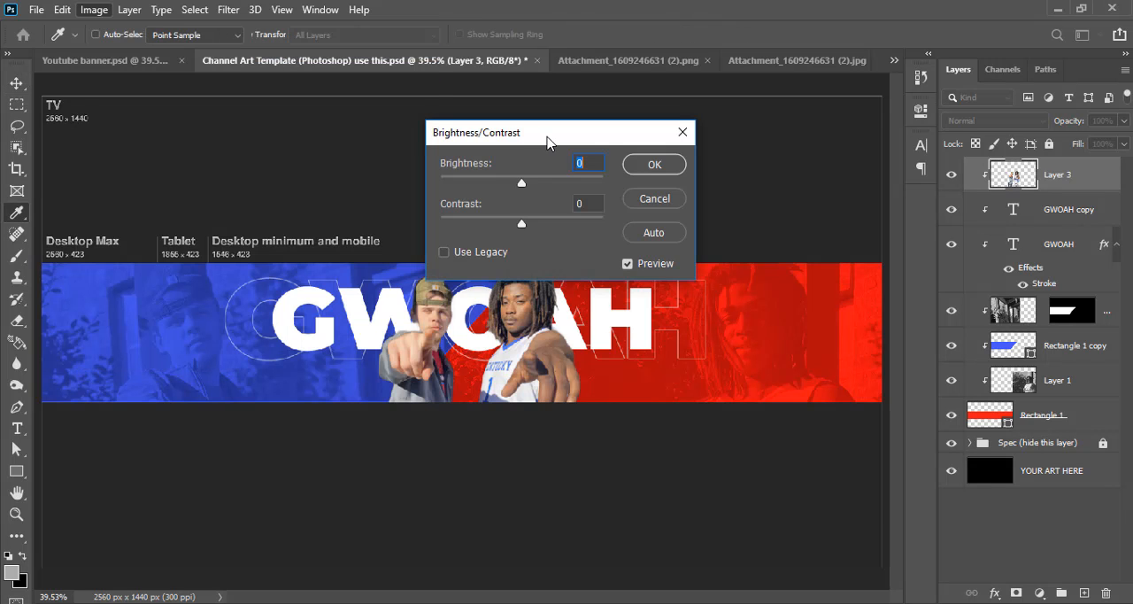
{"action": "left_click_drag", "start_coordinate": [549, 139], "coordinate": [674, 135]}
{"action": "left_click_drag", "start_coordinate": [645, 183], "coordinate": [660, 183]}
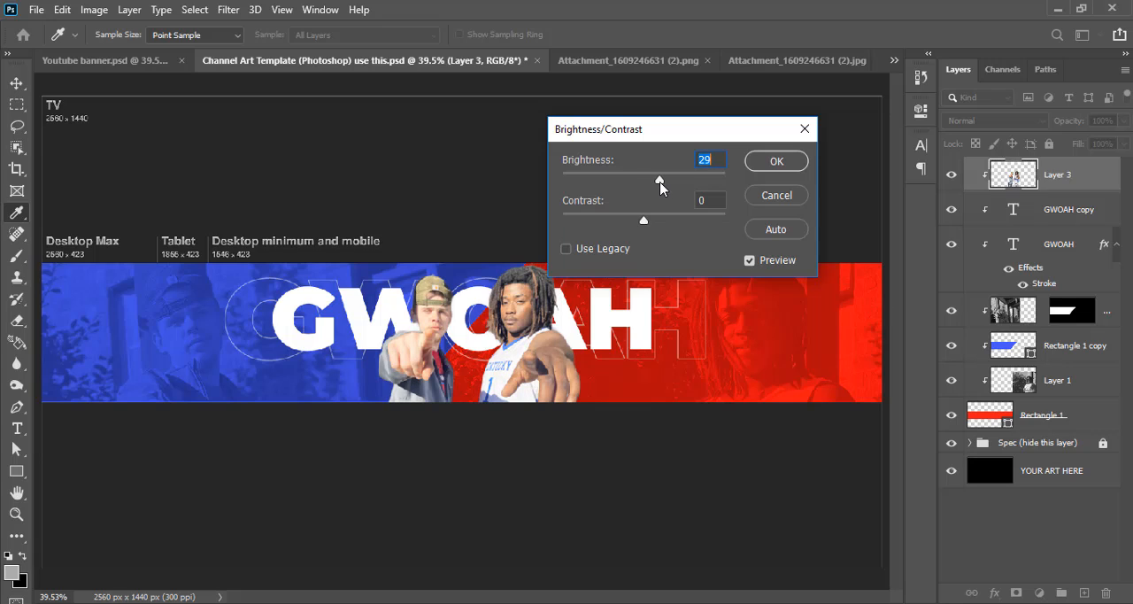
{"action": "mouse_move", "coordinate": [643, 220]}
{"action": "left_mouse_down"}
{"action": "mouse_move", "coordinate": [621, 225]}
{"action": "mouse_move", "coordinate": [670, 226]}
{"action": "mouse_move", "coordinate": [644, 232]}
{"action": "left_mouse_up"}
{"action": "left_click", "coordinate": [774, 159]}
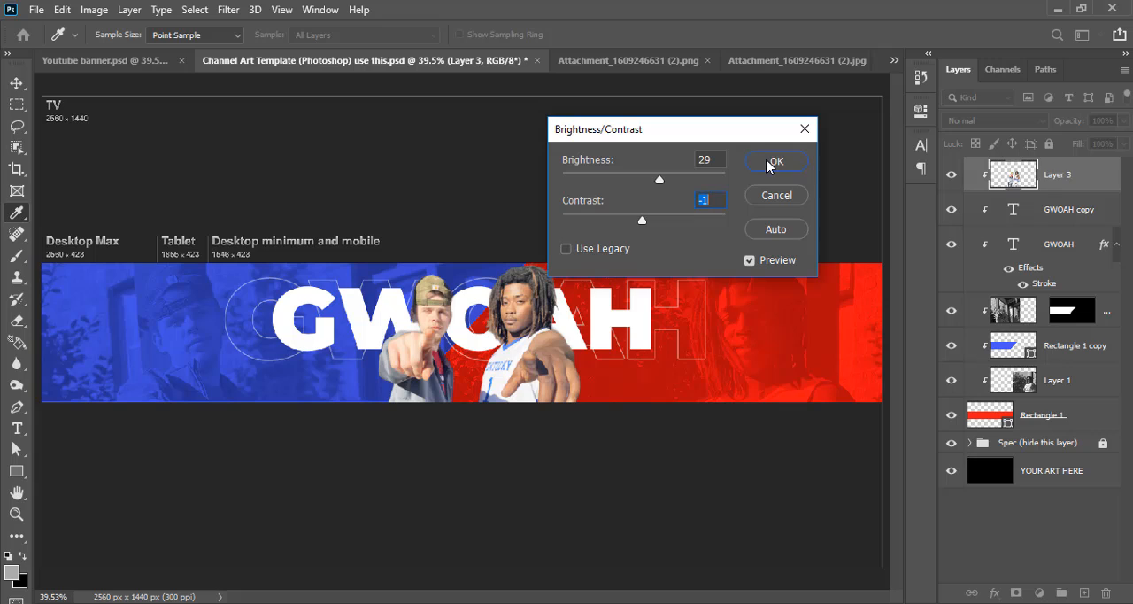
Add a PRODUCTIONS text line with a wide gap after PRODU, and place it below GWOAH with the cutout in the gap
{"action": "left_click", "coordinate": [523, 189]}
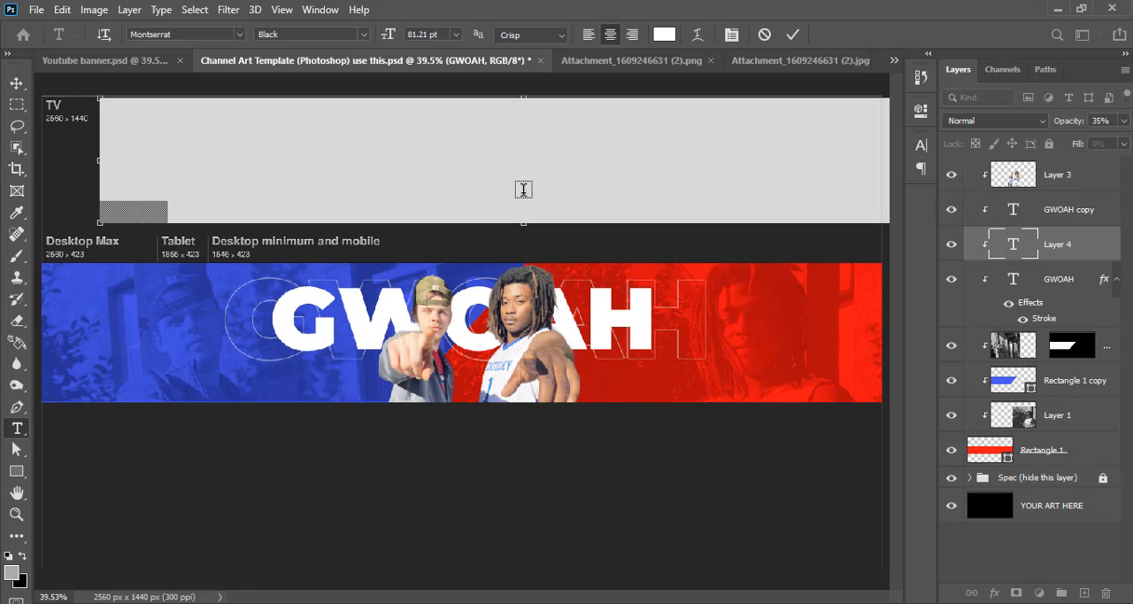
{"action": "left_click", "coordinate": [792, 40]}
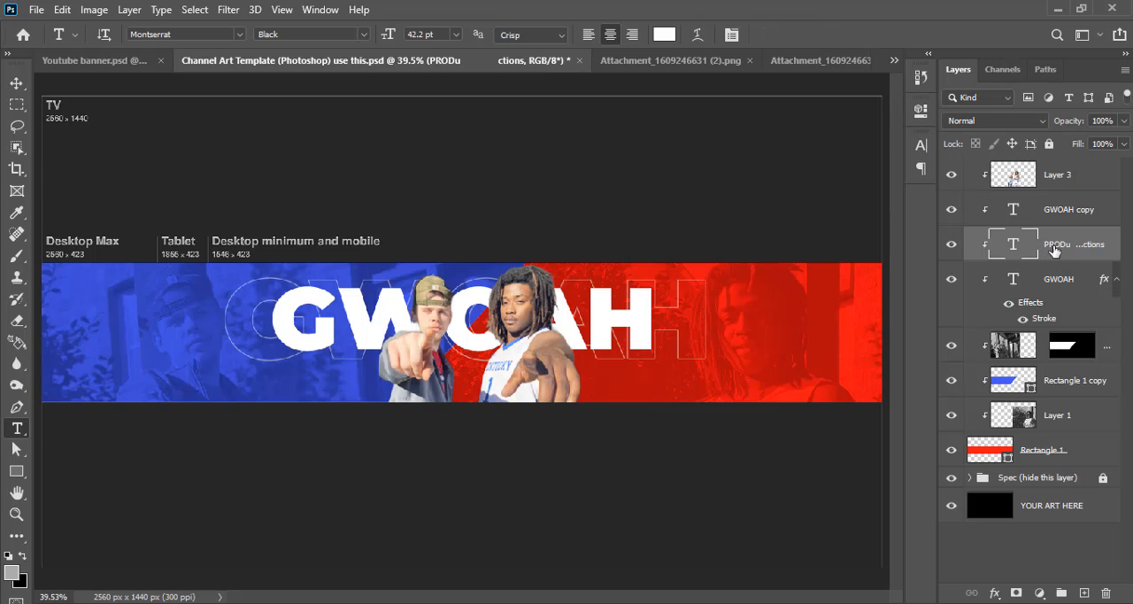
{"action": "left_click", "coordinate": [16, 83]}
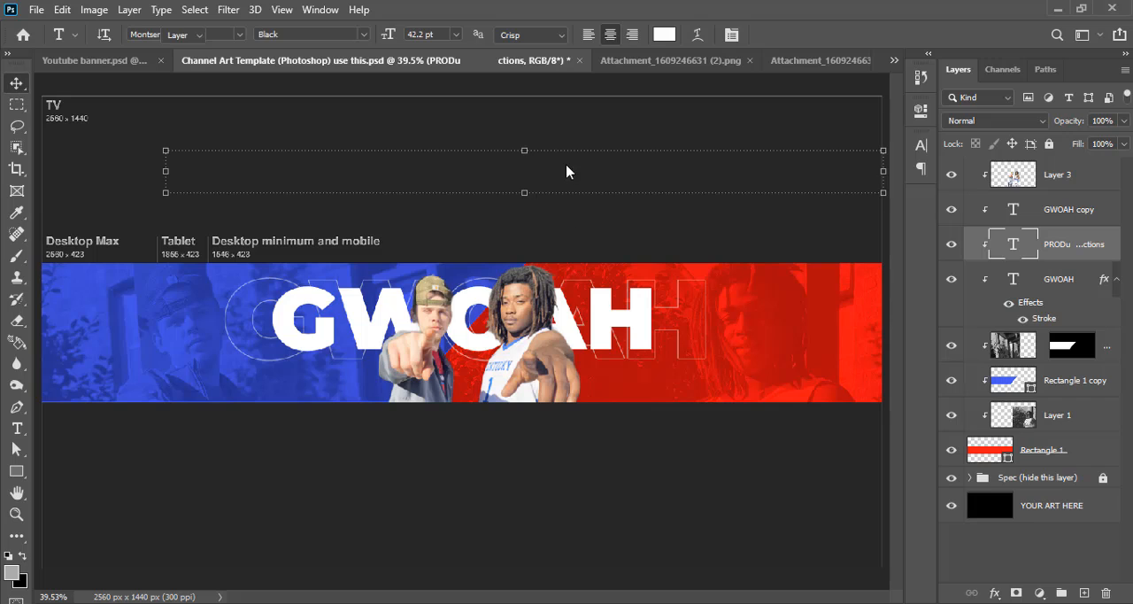
{"action": "left_click_drag", "start_coordinate": [566, 171], "coordinate": [558, 376]}
Reduce the font size of the PRODUCTIONS text line to 29.39 pt and commit the edit
{"action": "key", "text": "t"}
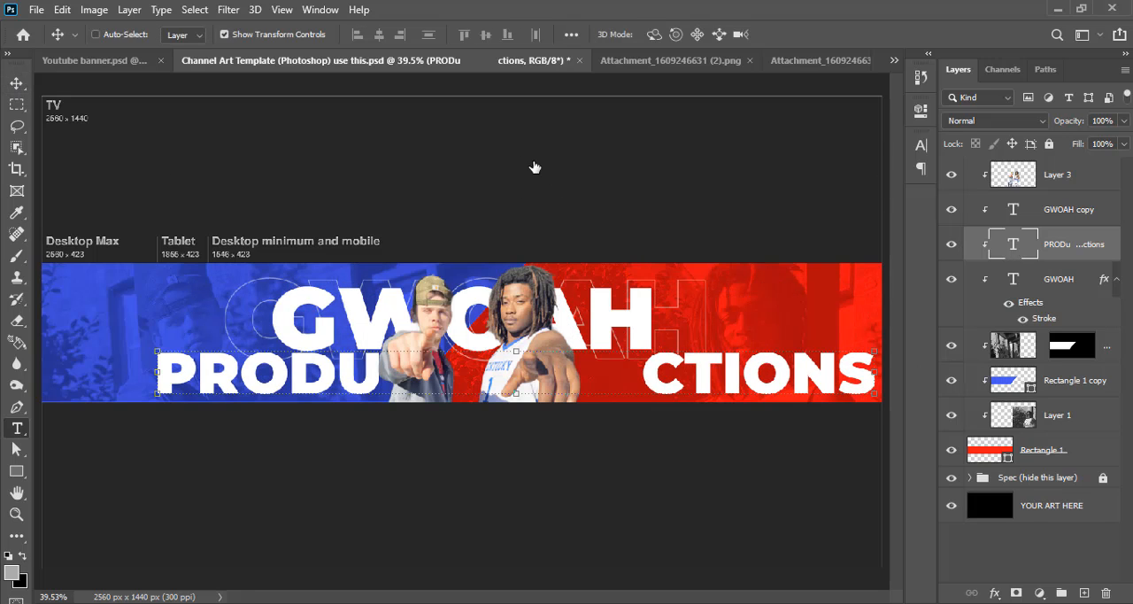
{"action": "key", "text": "Return"}
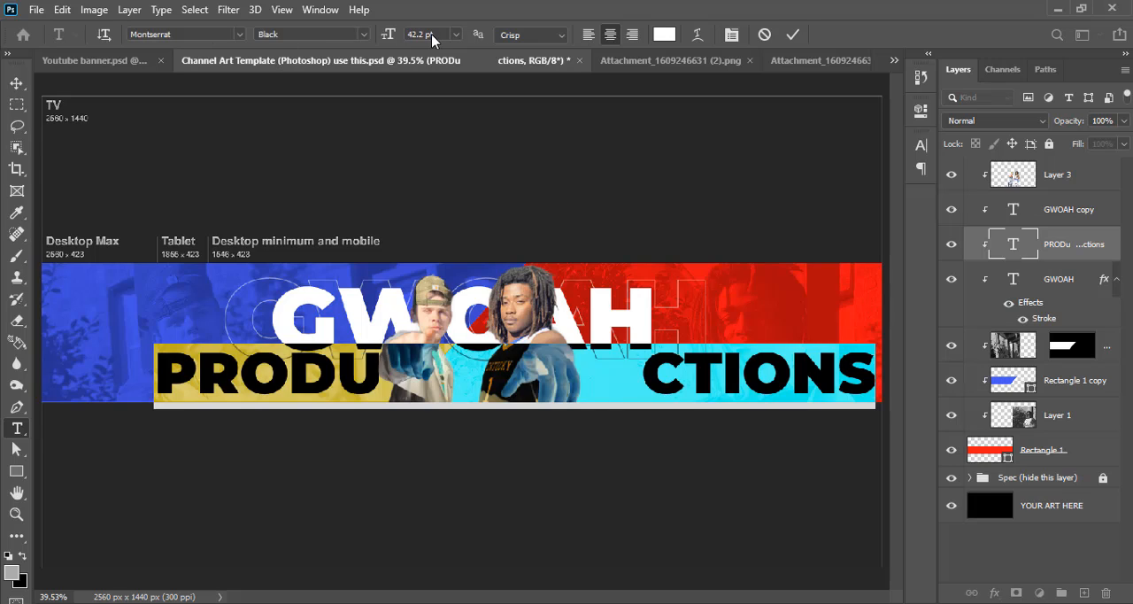
{"action": "left_click", "coordinate": [420, 33]}
{"action": "type", "text": "29.39"}
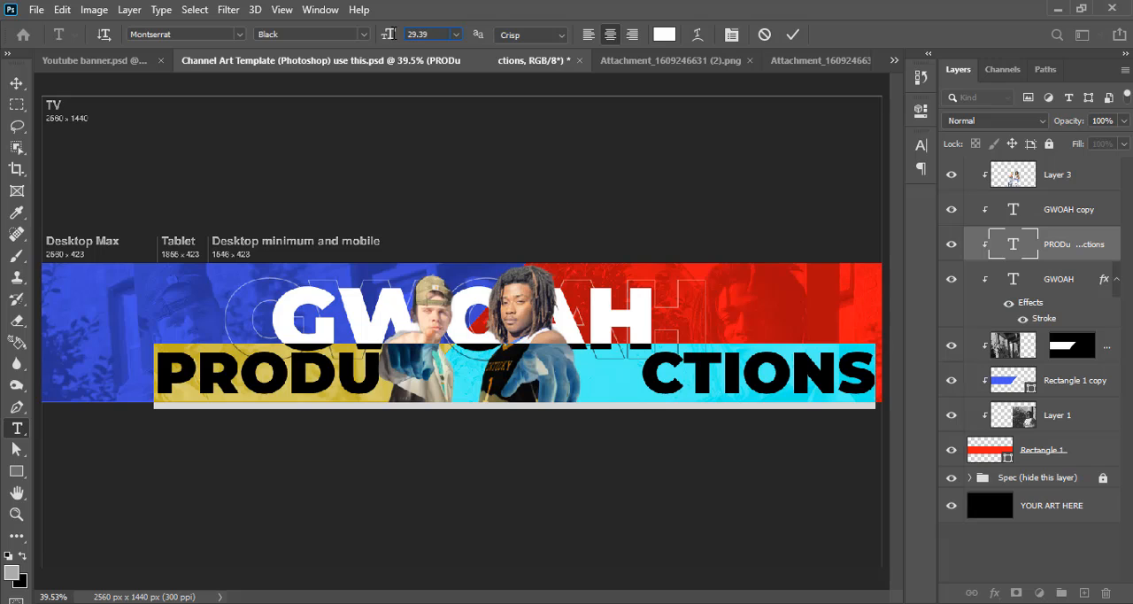
{"action": "left_click", "coordinate": [794, 36]}
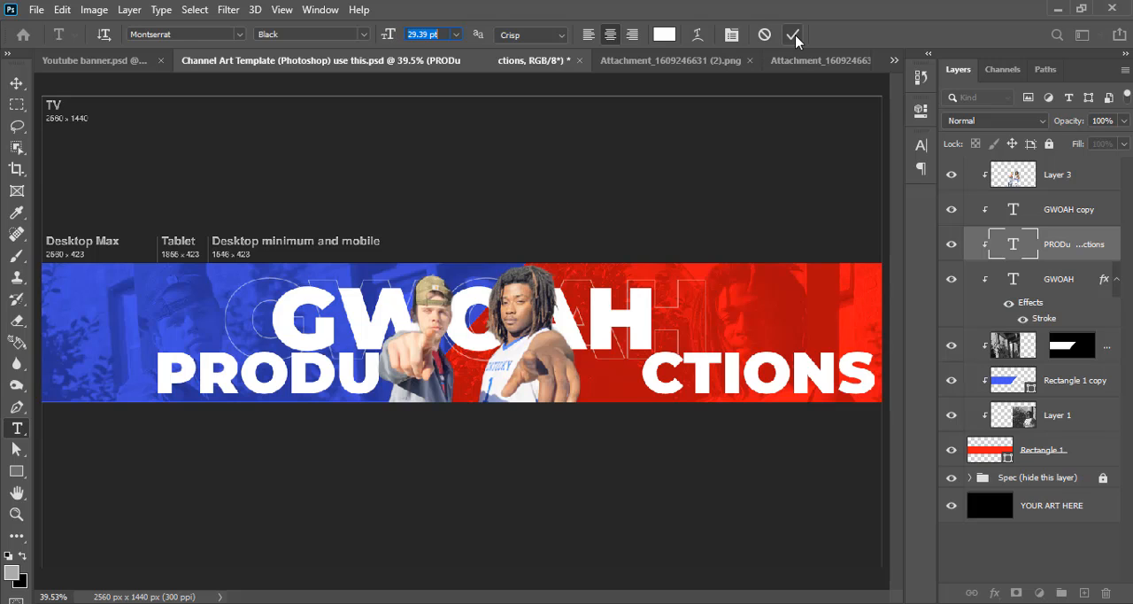
{"action": "key", "text": "v"}
{"action": "left_click", "coordinate": [794, 37]}
{"action": "key", "text": "v"}
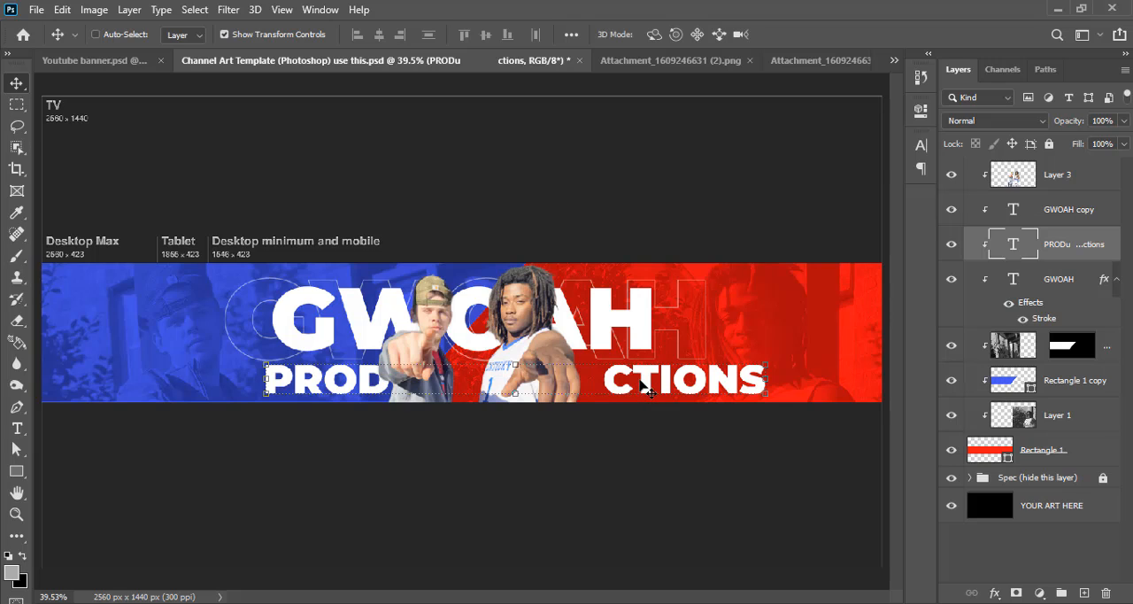
Center the PRODUCTIONS text horizontally on the whole canvas and clear the selection
{"action": "key", "text": "ctrl+h"}
{"action": "key", "text": "ctrl+a"}
{"action": "left_click", "coordinate": [379, 35]}
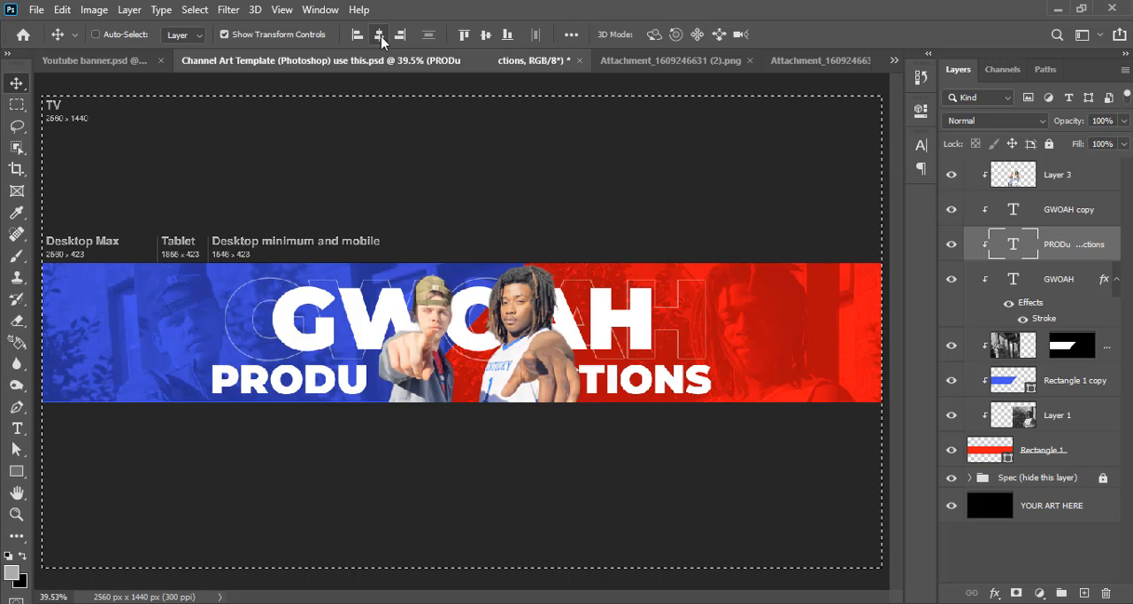
{"action": "key", "text": "ctrl+h"}
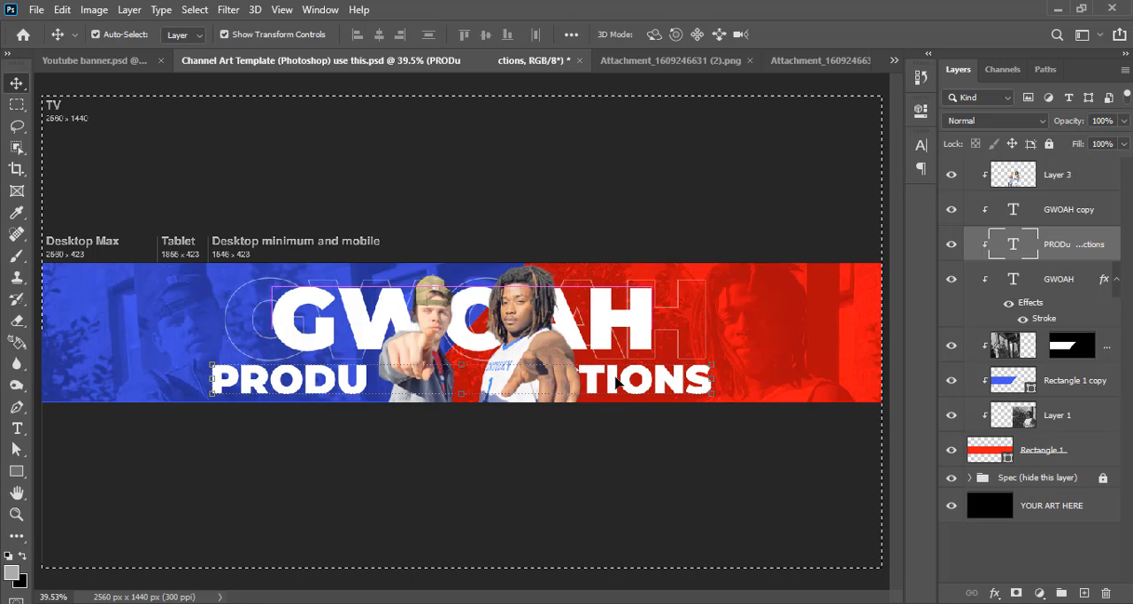
{"action": "key", "text": "ctrl+d"}
Shift the PRODUCTIONS text slightly up and right so its gap falls behind the two-person cutout
{"action": "left_click_drag", "start_coordinate": [596, 379], "coordinate": [609, 372]}
{"action": "key", "text": "Right"}
{"action": "key", "text": "Right"}
{"action": "key", "text": "Right"}
{"action": "key", "text": "Right"}
{"action": "key", "text": "Right"}
{"action": "key", "text": "Right"}
{"action": "key", "text": "Right"}
{"action": "key", "text": "Right"}
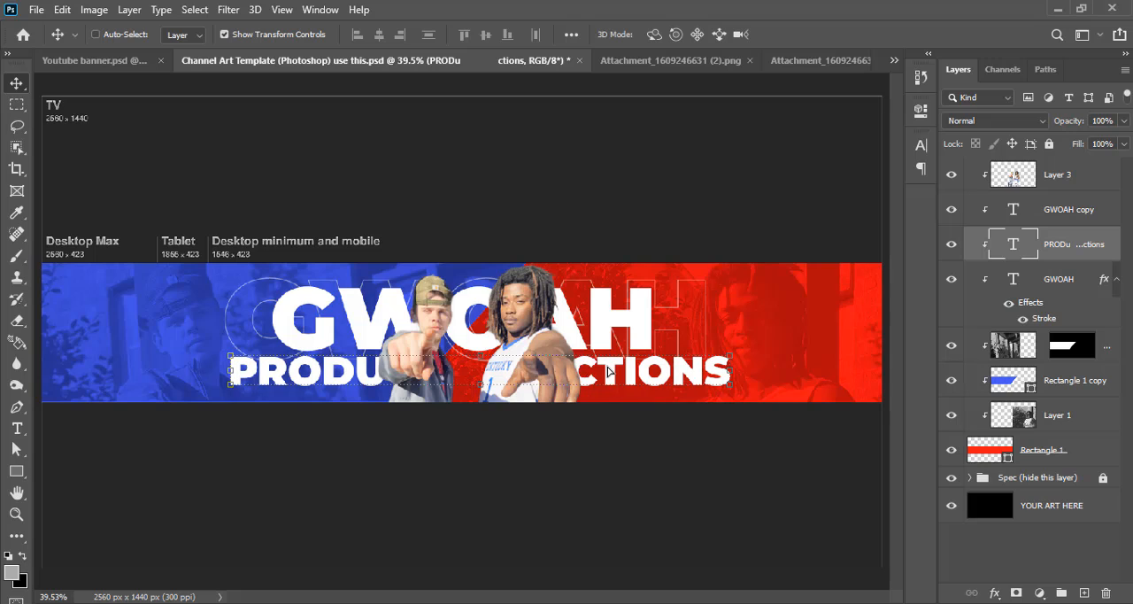
Insert a space between the O and the A in the large outlined GWOAH text
{"action": "left_click", "coordinate": [1051, 182]}
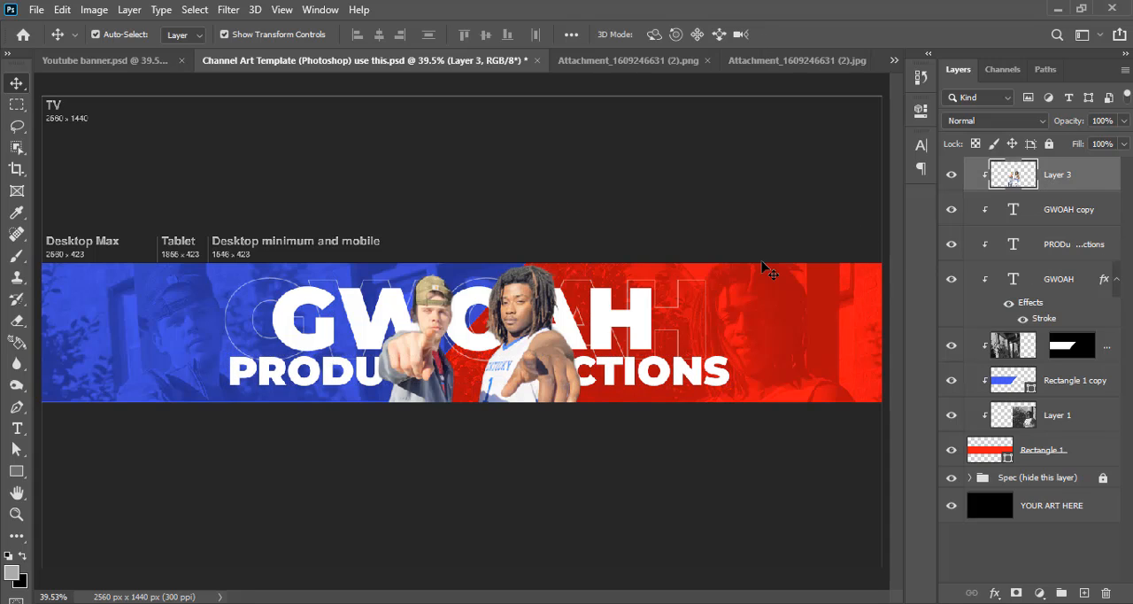
{"action": "key", "text": "ctrl+plus"}
{"action": "key", "text": "ctrl+plus"}
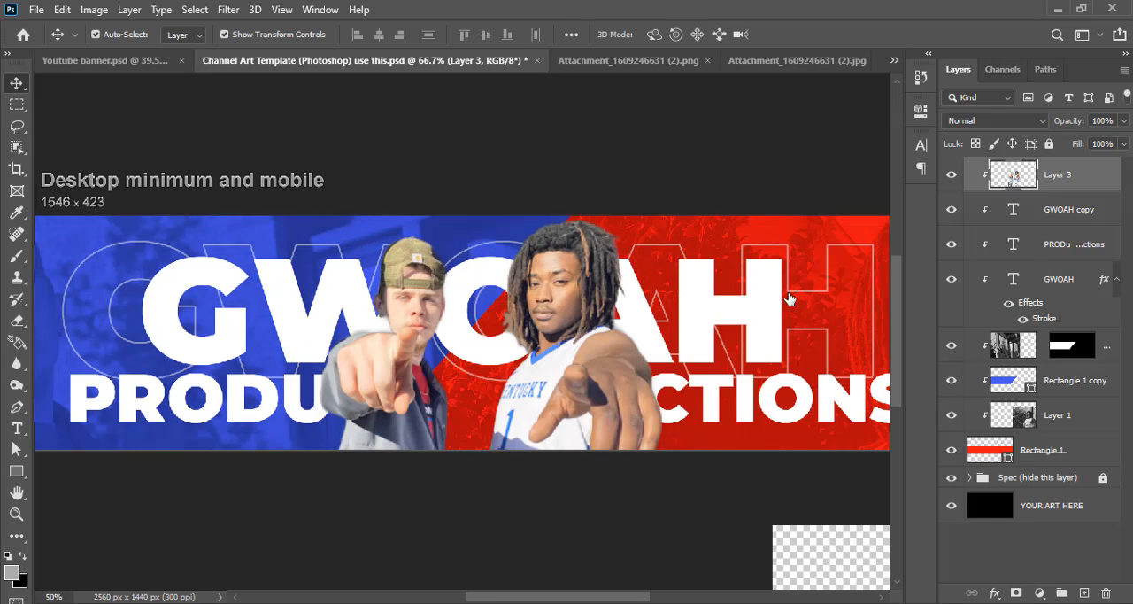
{"action": "key", "text": "ctrl+minus"}
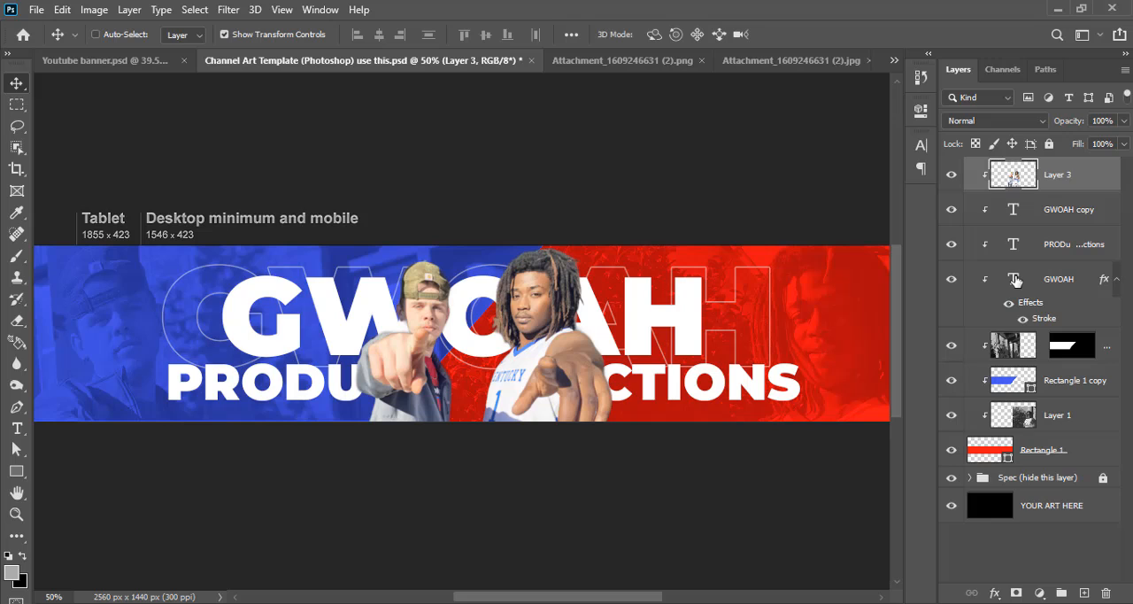
{"action": "double_click", "coordinate": [1016, 279]}
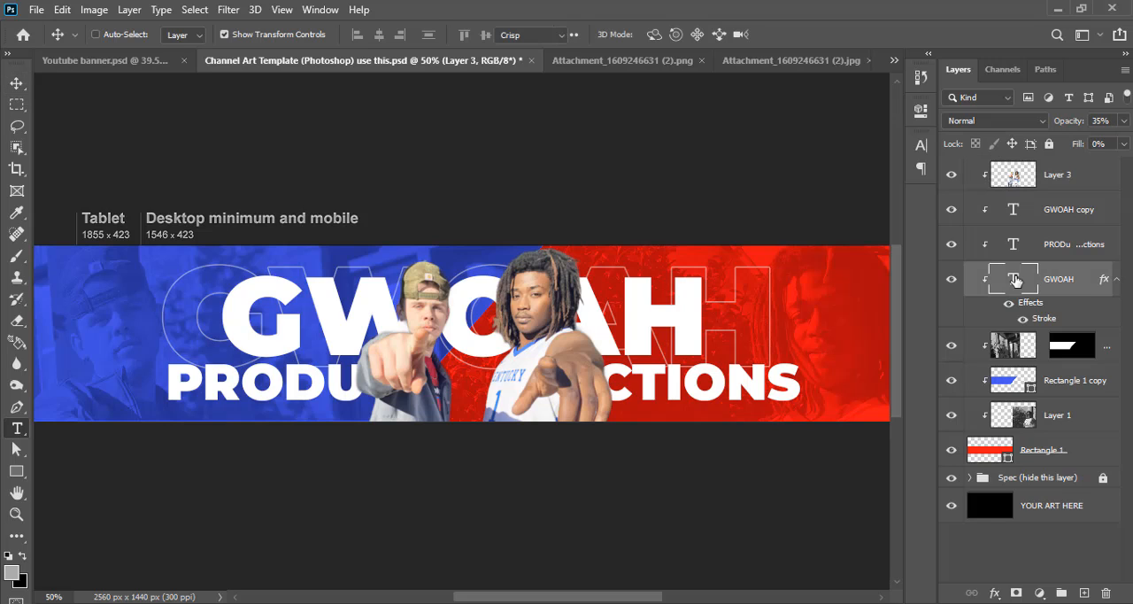
{"action": "left_click", "coordinate": [555, 307]}
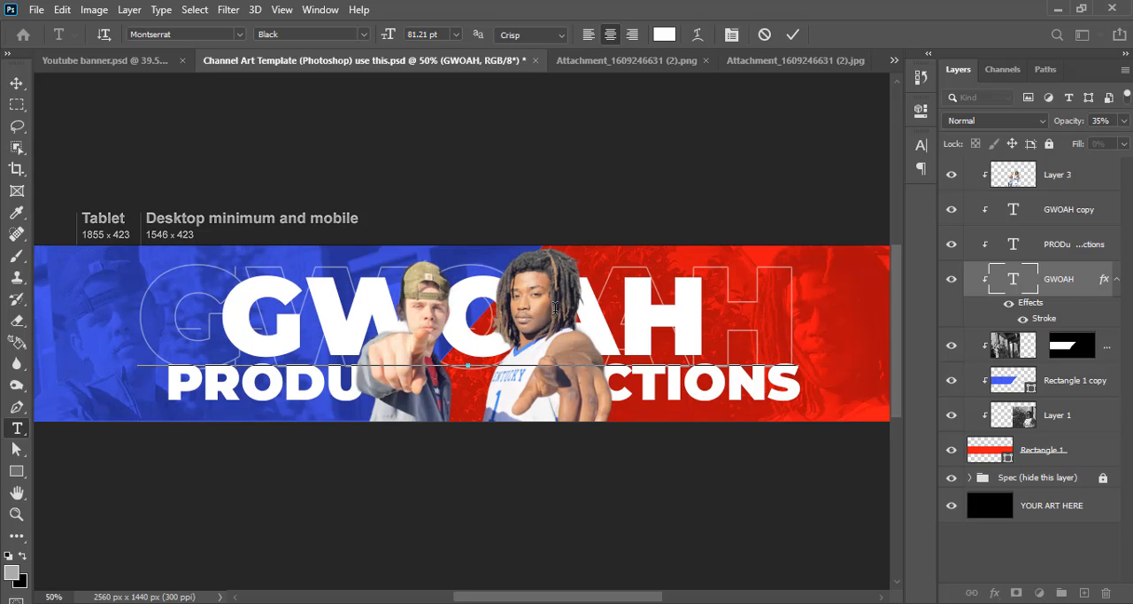
{"action": "left_click", "coordinate": [793, 34]}
{"action": "key", "text": "v"}
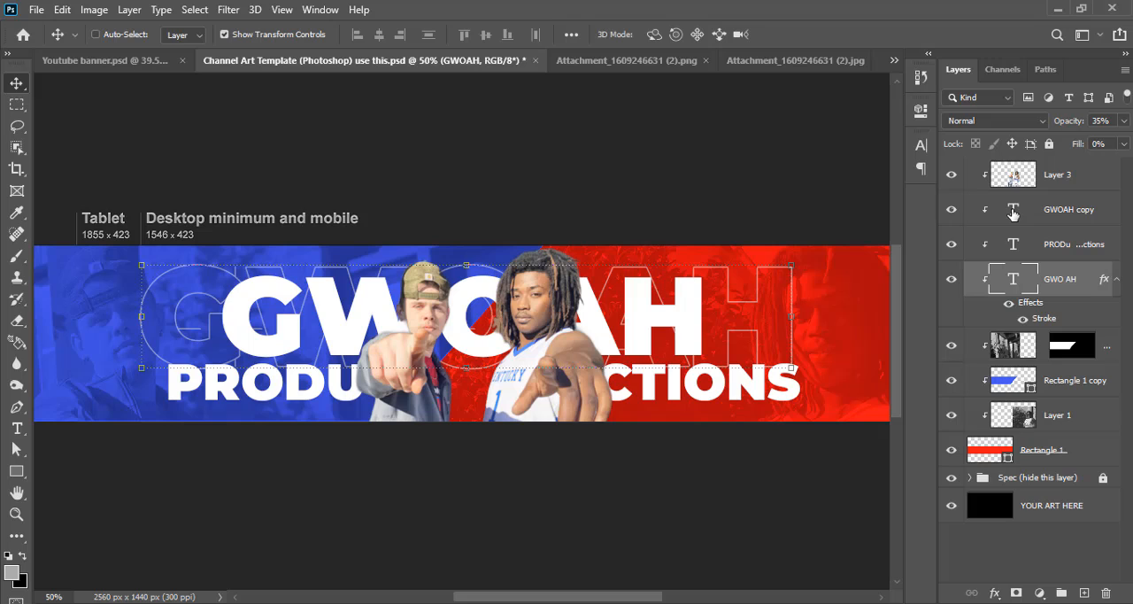
Insert a space between the O and the A in the solid white GWOAH text
{"action": "double_click", "coordinate": [1013, 210]}
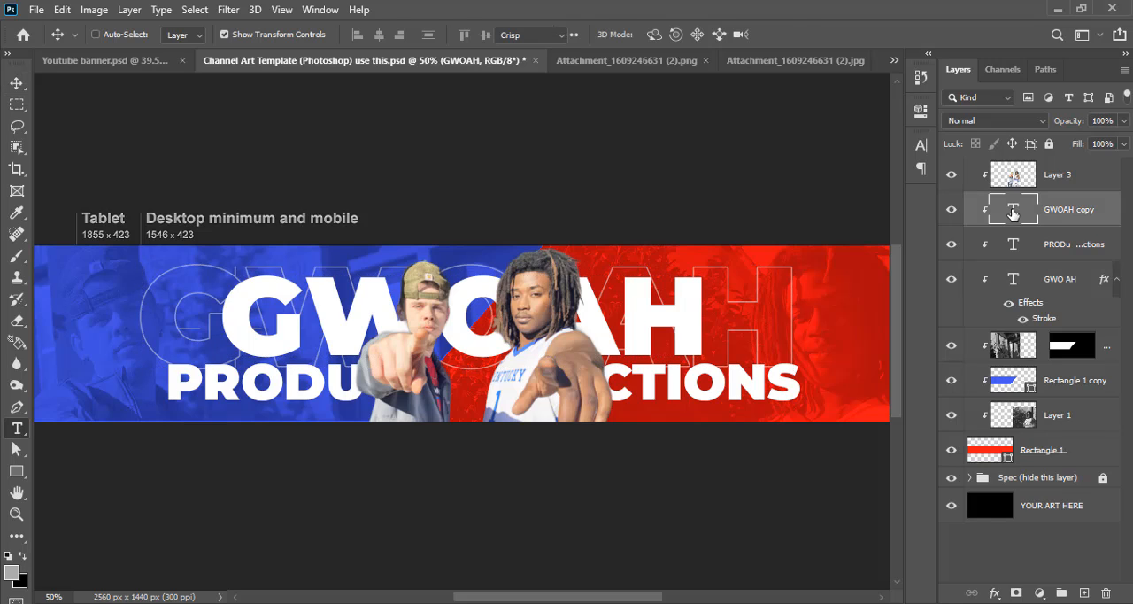
{"action": "left_click", "coordinate": [542, 317]}
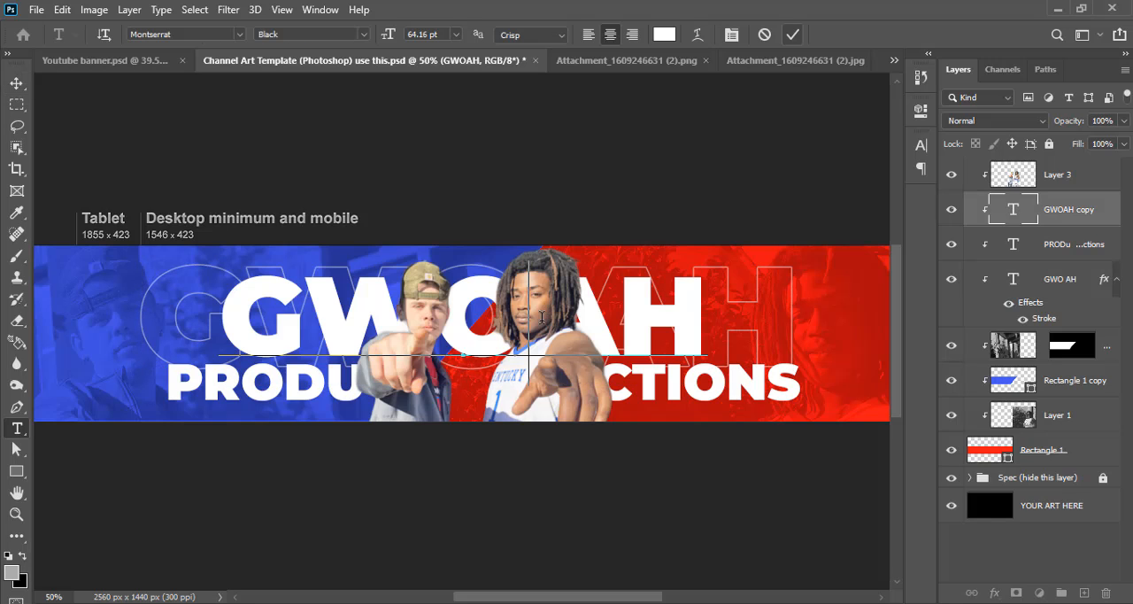
{"action": "left_click", "coordinate": [791, 37]}
{"action": "key", "text": "v"}
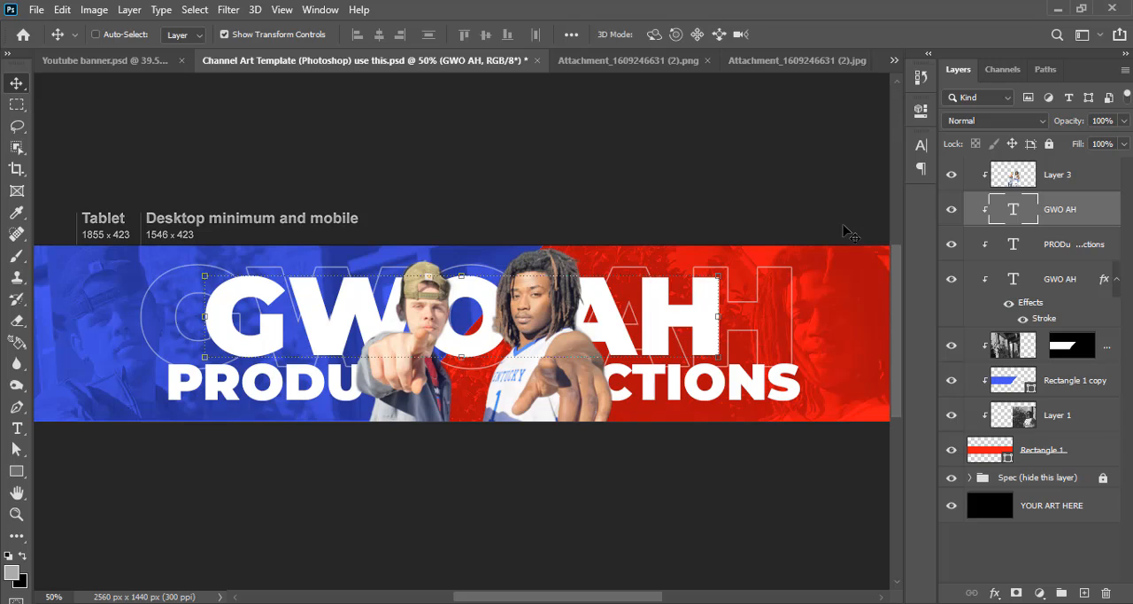
Nudge the two-person cutout slightly left within the gaps of the text
{"action": "left_click", "coordinate": [1057, 183]}
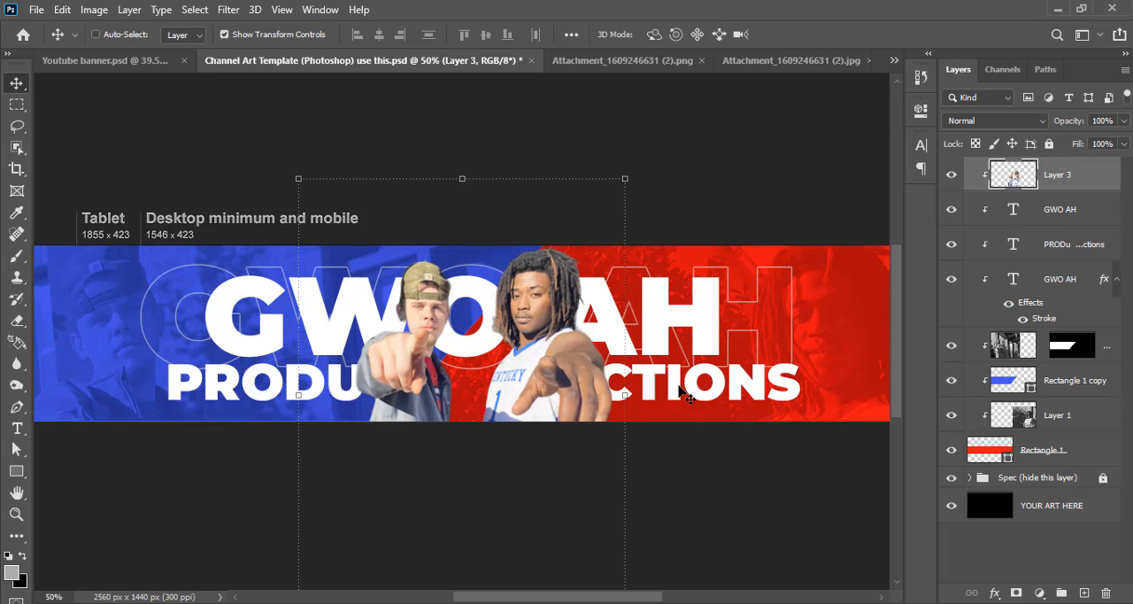
{"action": "key", "text": "shift+Left"}
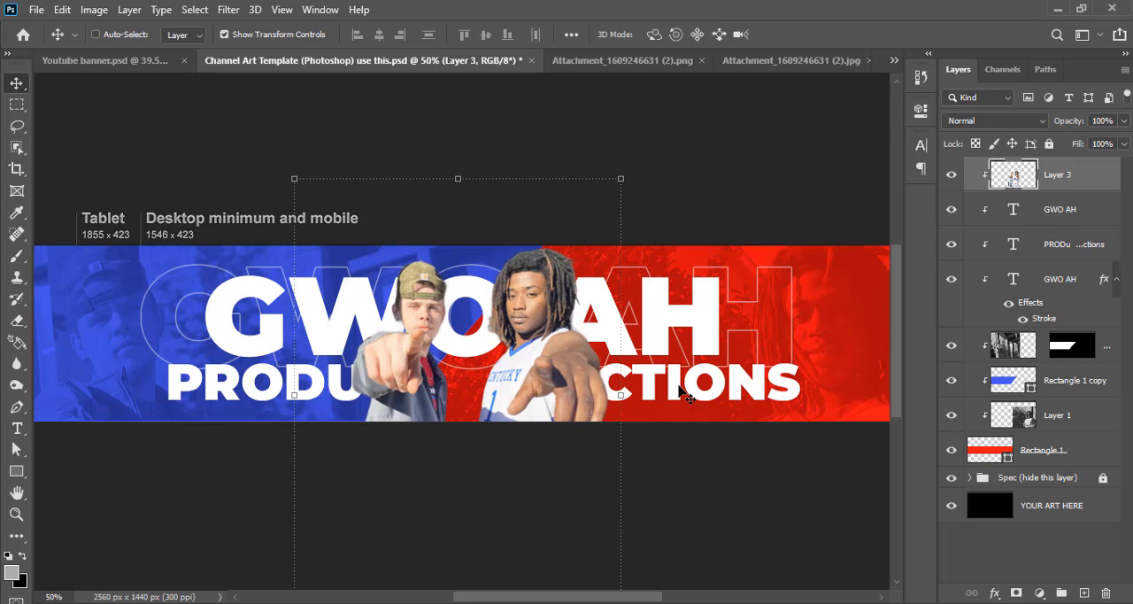
{"action": "key", "text": "Right"}
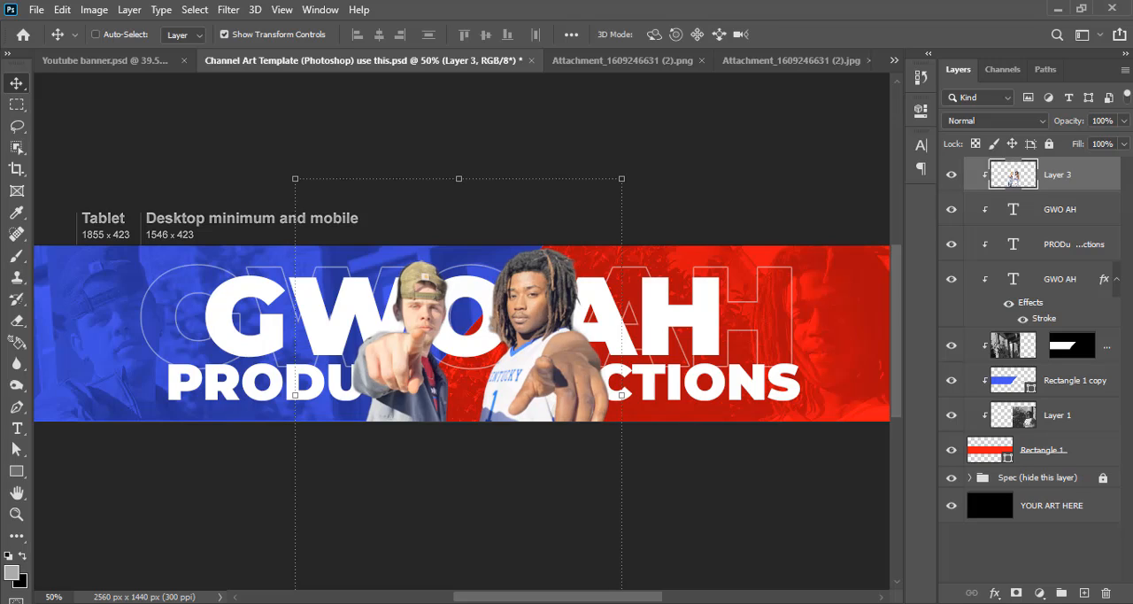
Align the horizontal centers of the solid and outlined GWO AH text layers
{"action": "left_click", "coordinate": [1080, 278]}
{"action": "left_click", "coordinate": [1076, 280]}
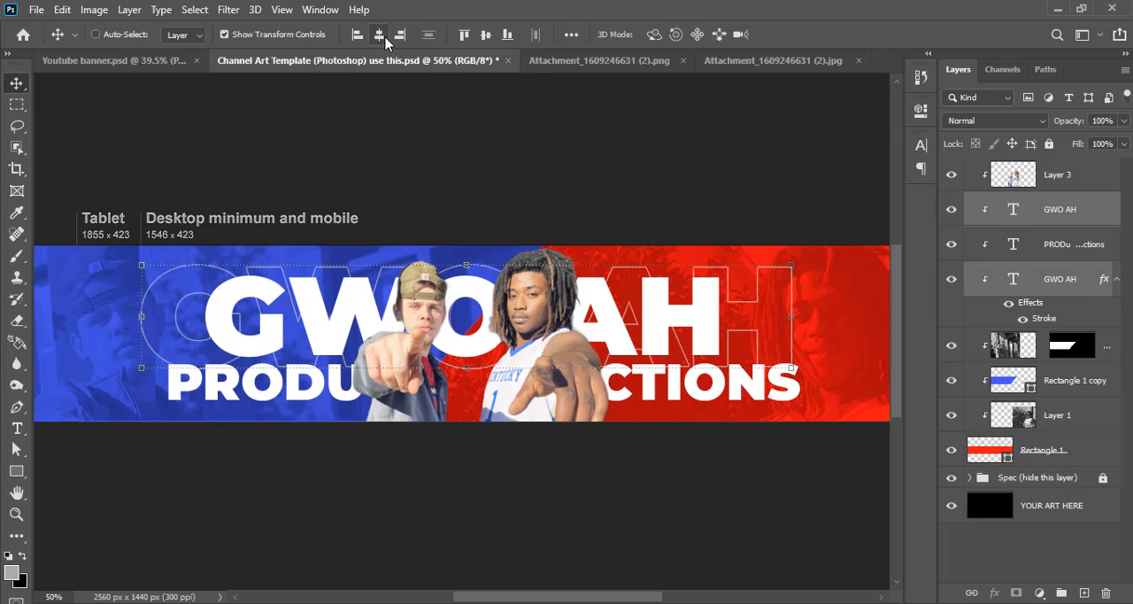
{"action": "left_click", "coordinate": [383, 36]}
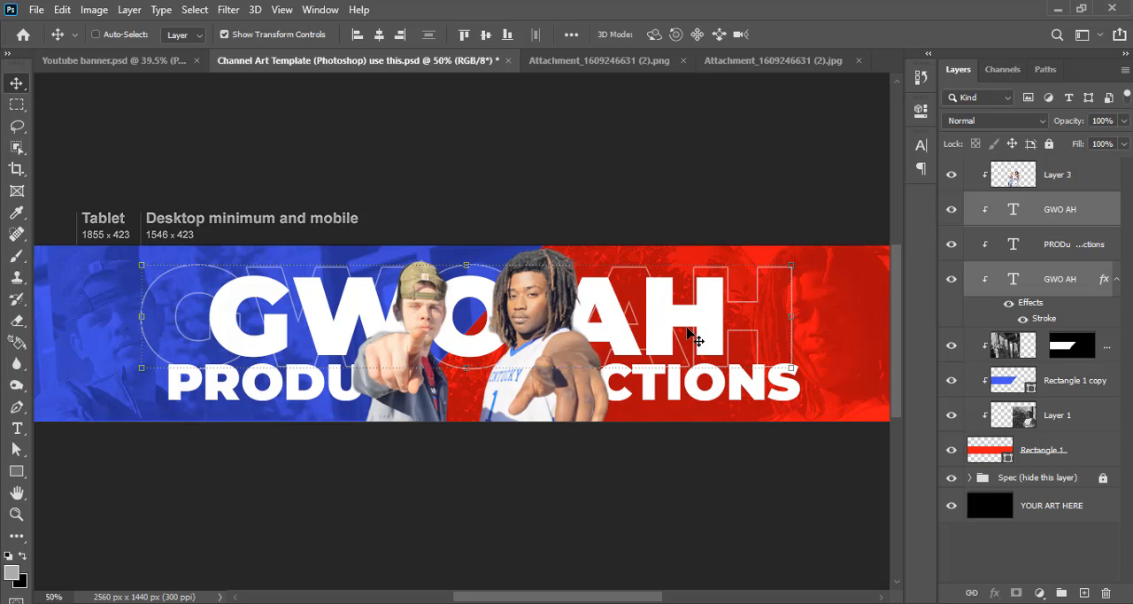
Add a widely spaced GWOAHPRODUCTIONS text line in Montserrat Bold above the cutout layer and place it along the banner strip's top edge
{"action": "left_click", "coordinate": [1068, 181]}
{"action": "key", "text": "t"}
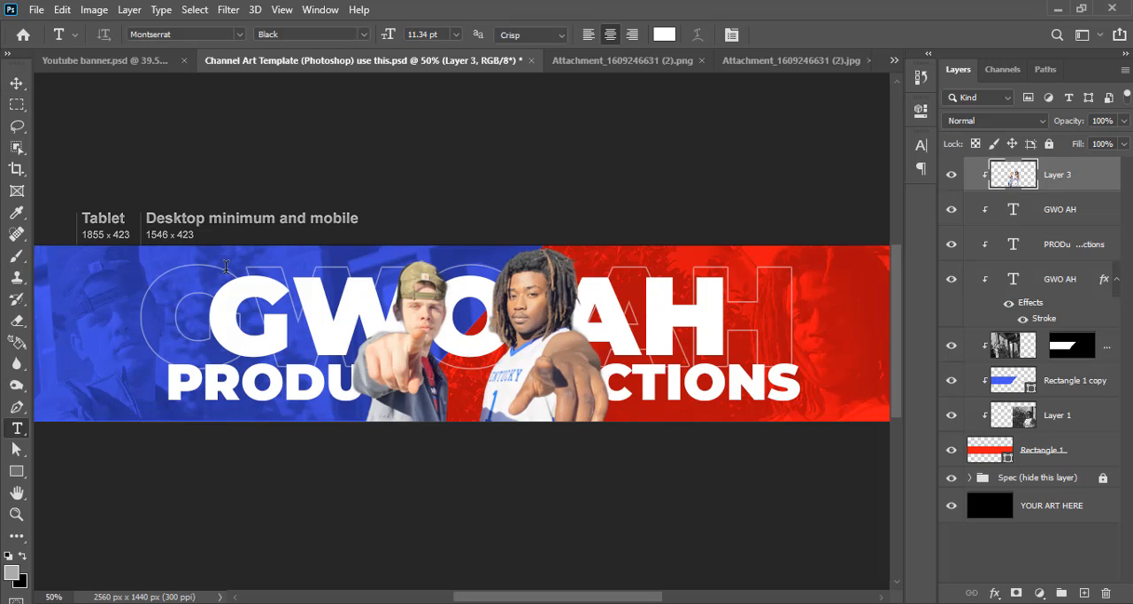
{"action": "left_click", "coordinate": [75, 269]}
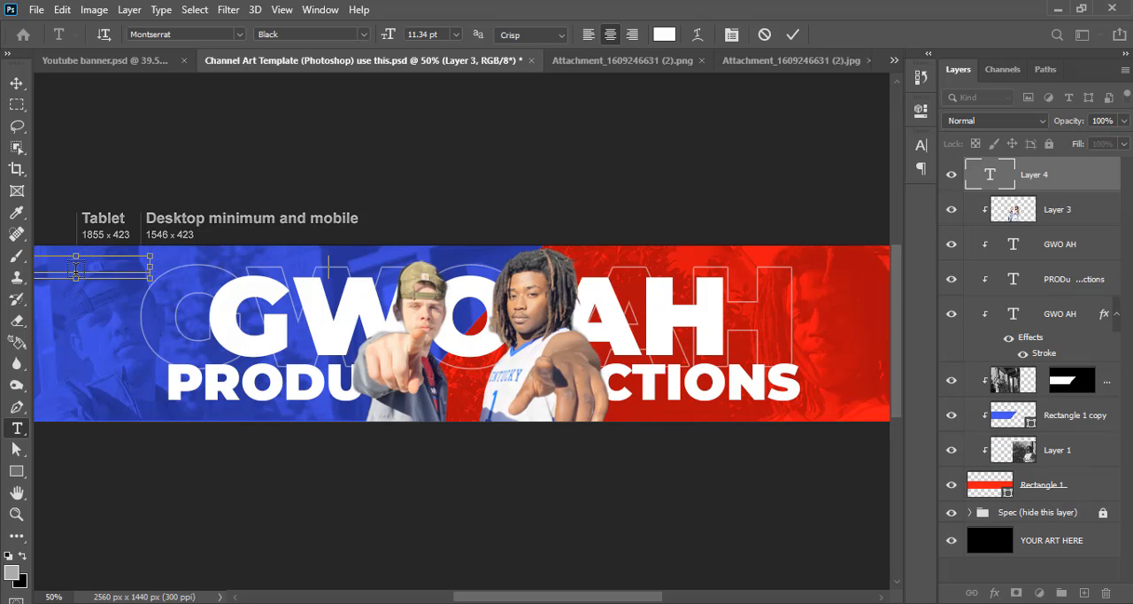
{"action": "type", "text": "GWOAHPRODUCTIONS"}
{"action": "left_click", "coordinate": [792, 33]}
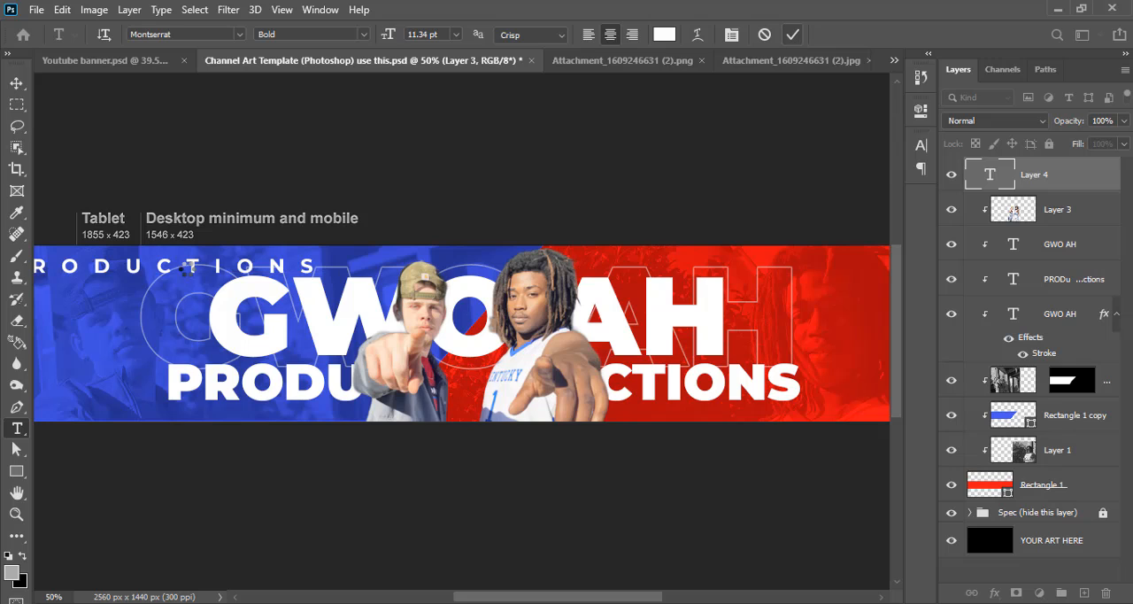
{"action": "left_click", "coordinate": [16, 83]}
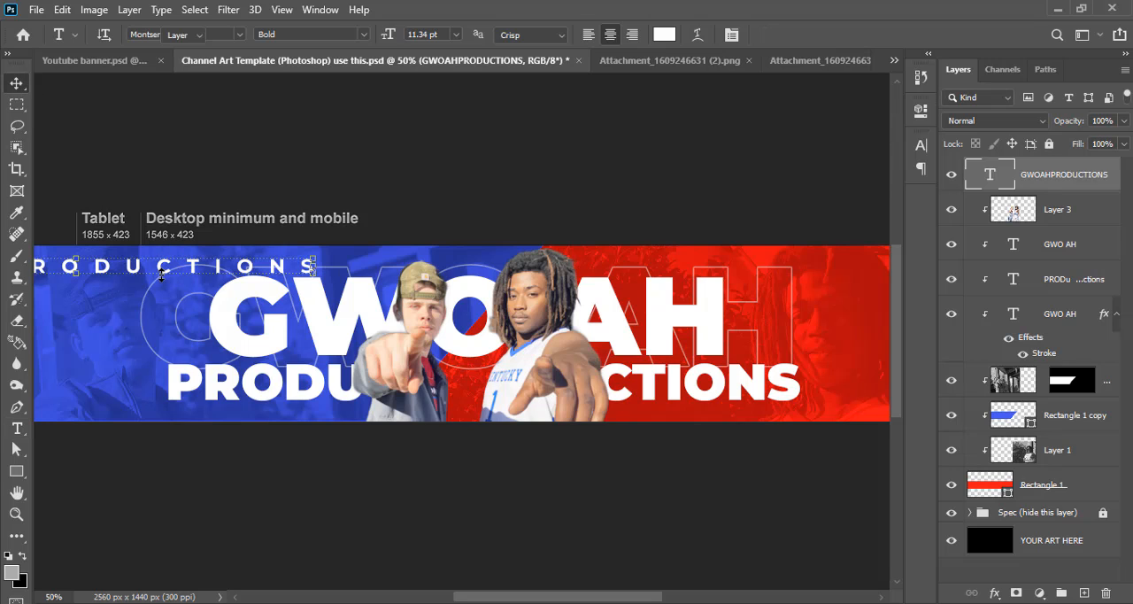
{"action": "left_click_drag", "start_coordinate": [253, 267], "coordinate": [507, 263]}
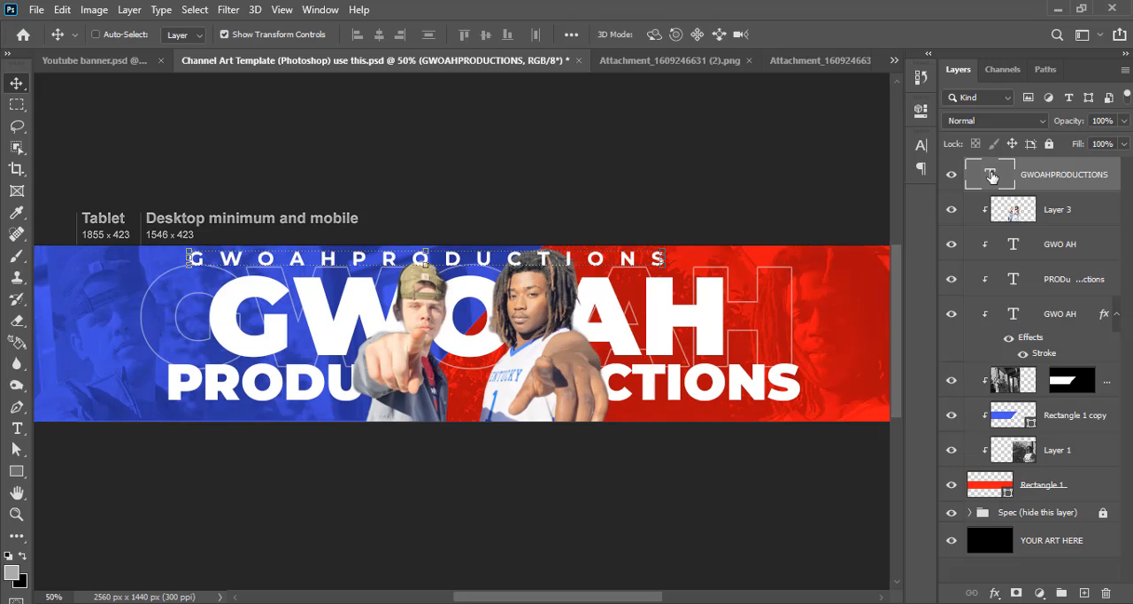
Set the GWOAHPRODUCTIONS text size to 8 pt and move the line left along the banner strip's top edge
{"action": "double_click", "coordinate": [991, 176]}
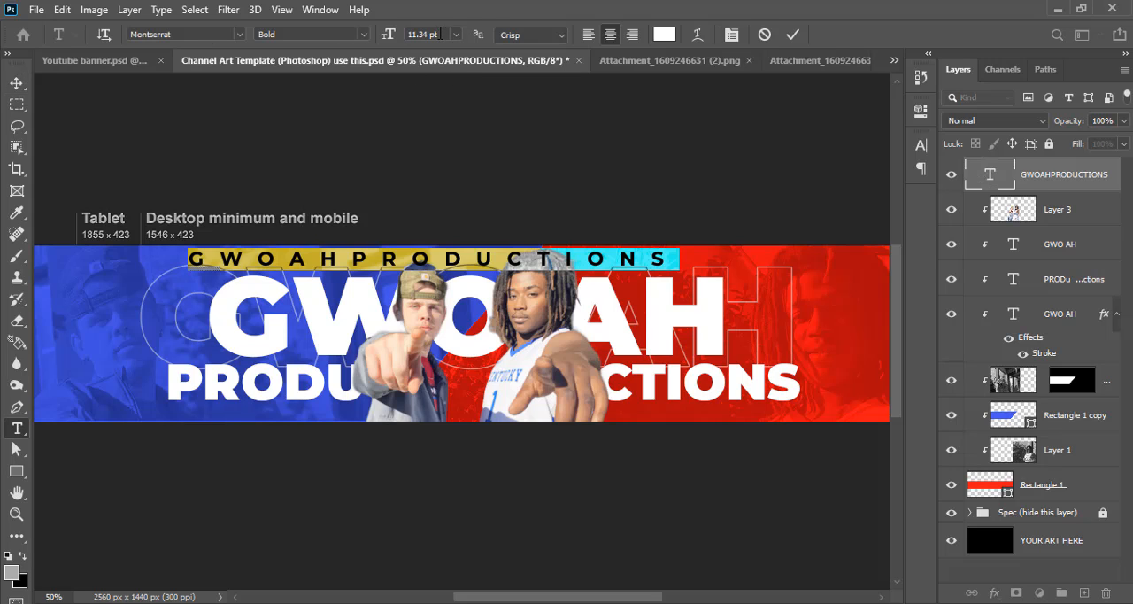
{"action": "left_click_drag", "start_coordinate": [440, 34], "coordinate": [396, 34]}
{"action": "type", "text": "8"}
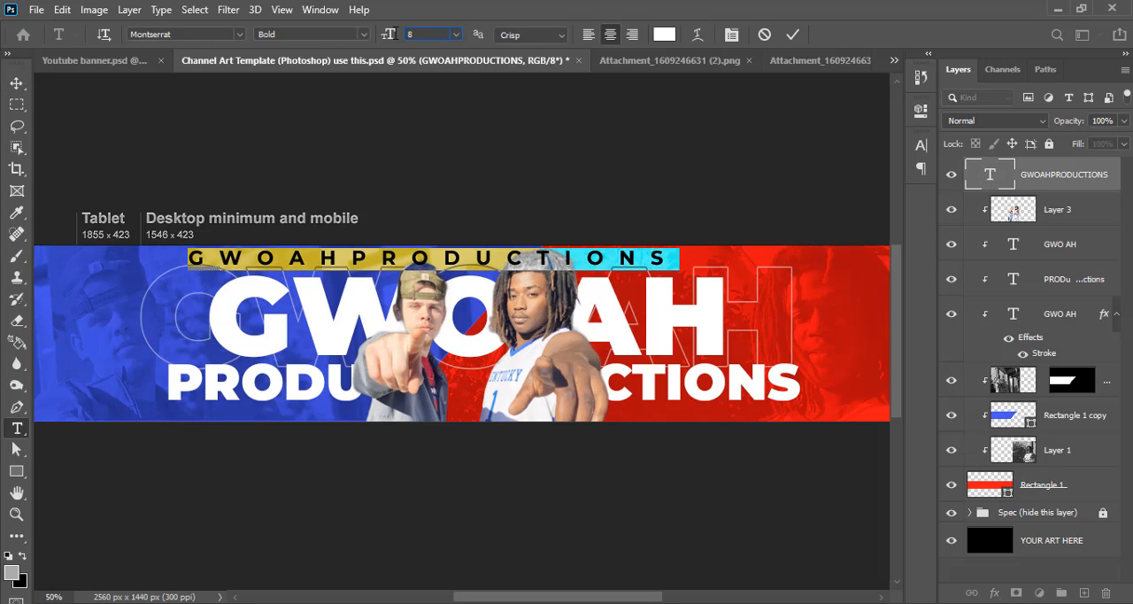
{"action": "left_click", "coordinate": [922, 144]}
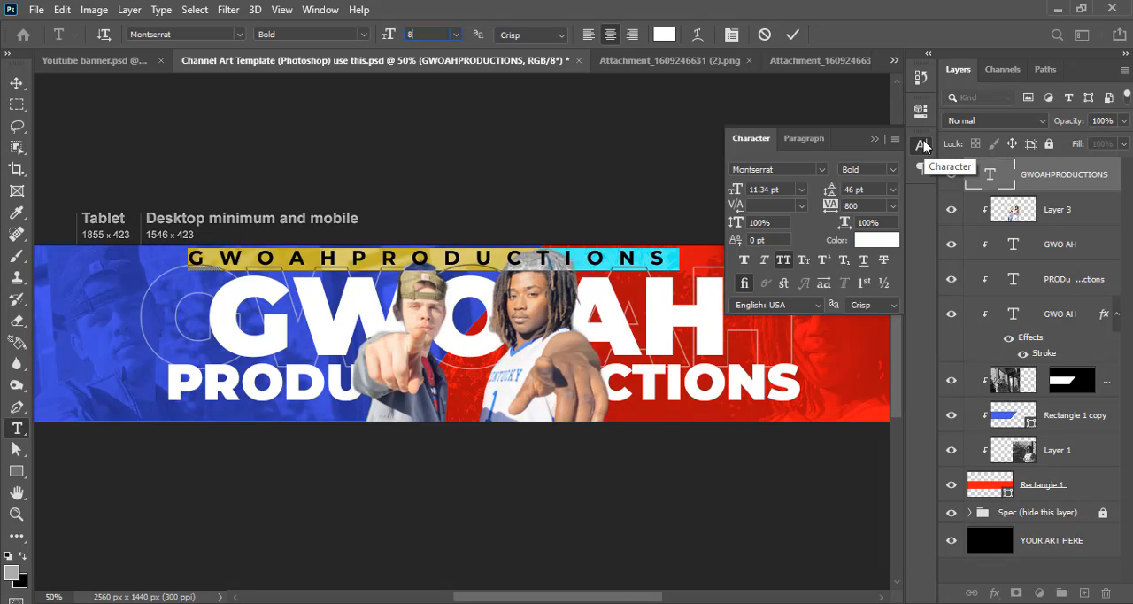
{"action": "key", "text": "Return"}
{"action": "left_click", "coordinate": [854, 205]}
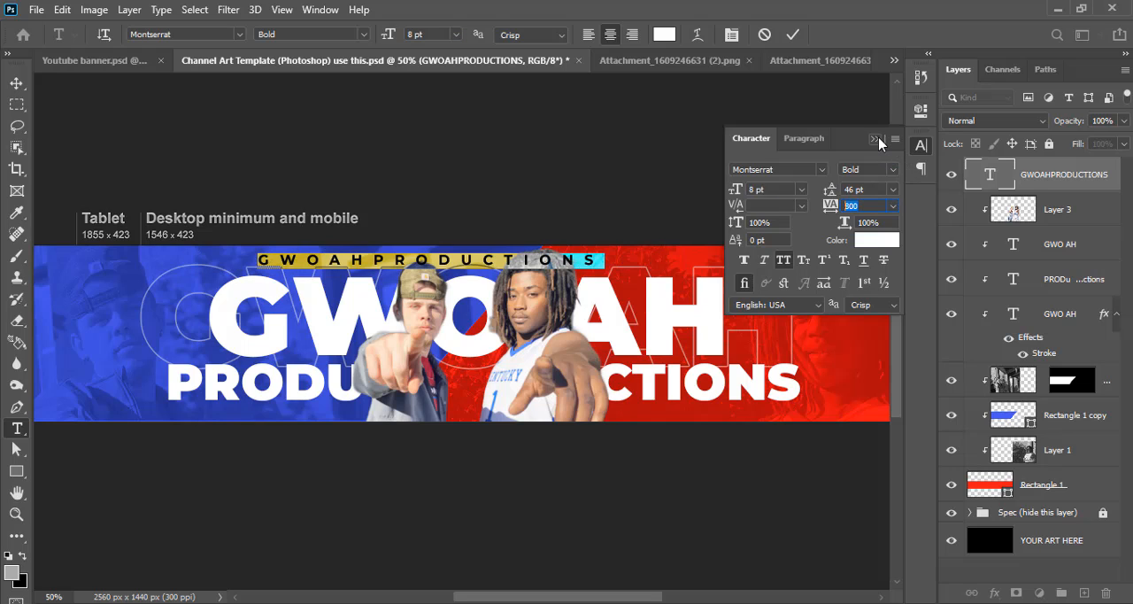
{"action": "left_click", "coordinate": [874, 140]}
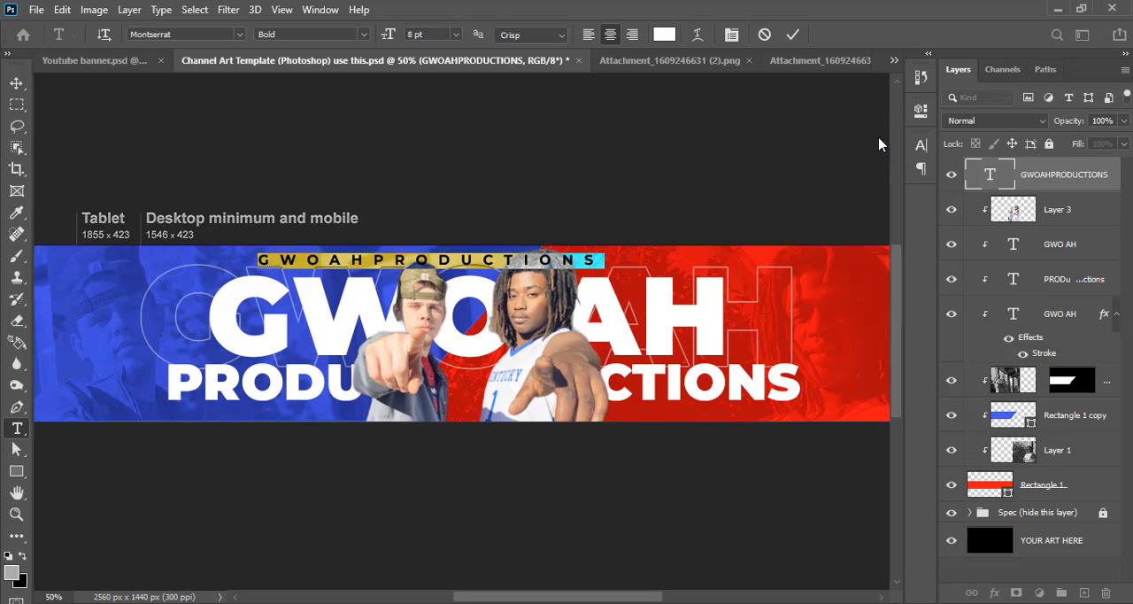
{"action": "left_click", "coordinate": [792, 35]}
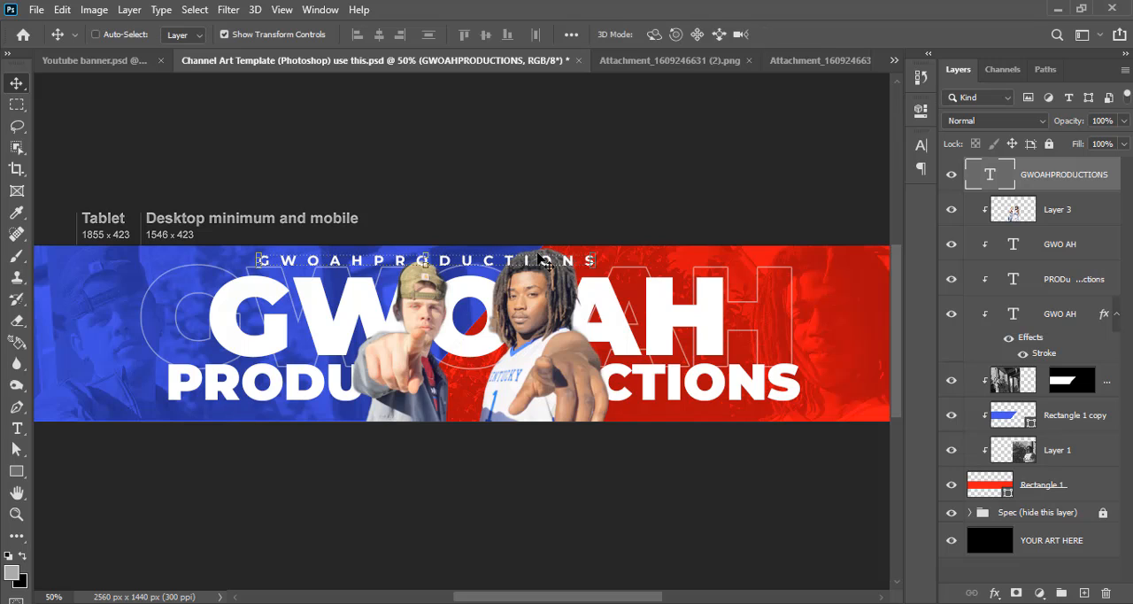
{"action": "left_click_drag", "start_coordinate": [544, 274], "coordinate": [438, 263]}
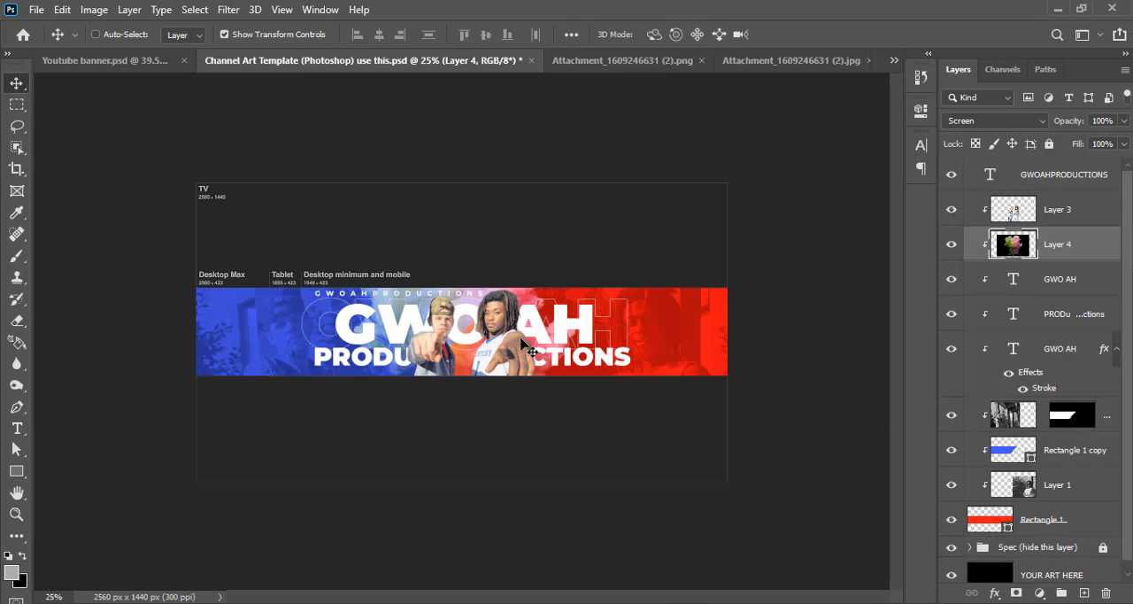
Shift the Screen-blended colored smoke image behind the cutout slightly right and duplicate its layer
{"action": "left_click_drag", "start_coordinate": [521, 338], "coordinate": [554, 341]}
{"action": "key", "text": "ctrl+plus"}
{"action": "key", "text": "ctrl+j"}
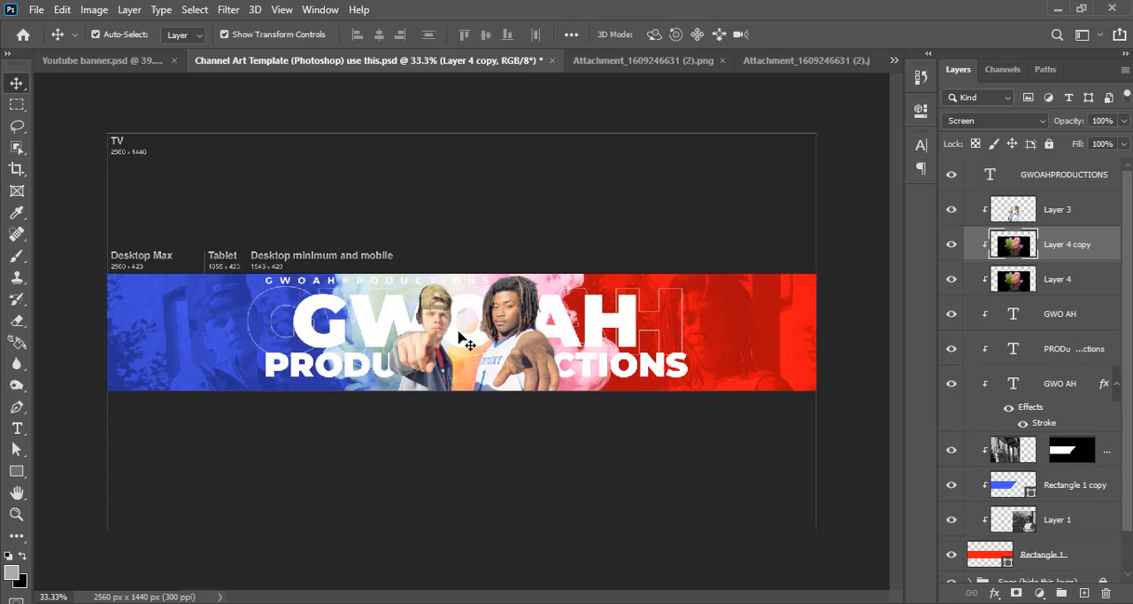
Move the Layer 4 copy smoke to the banner's right end and set its opacity to 70%
{"action": "key", "text": "ctrl+minus"}
{"action": "left_click_drag", "start_coordinate": [459, 333], "coordinate": [775, 337]}
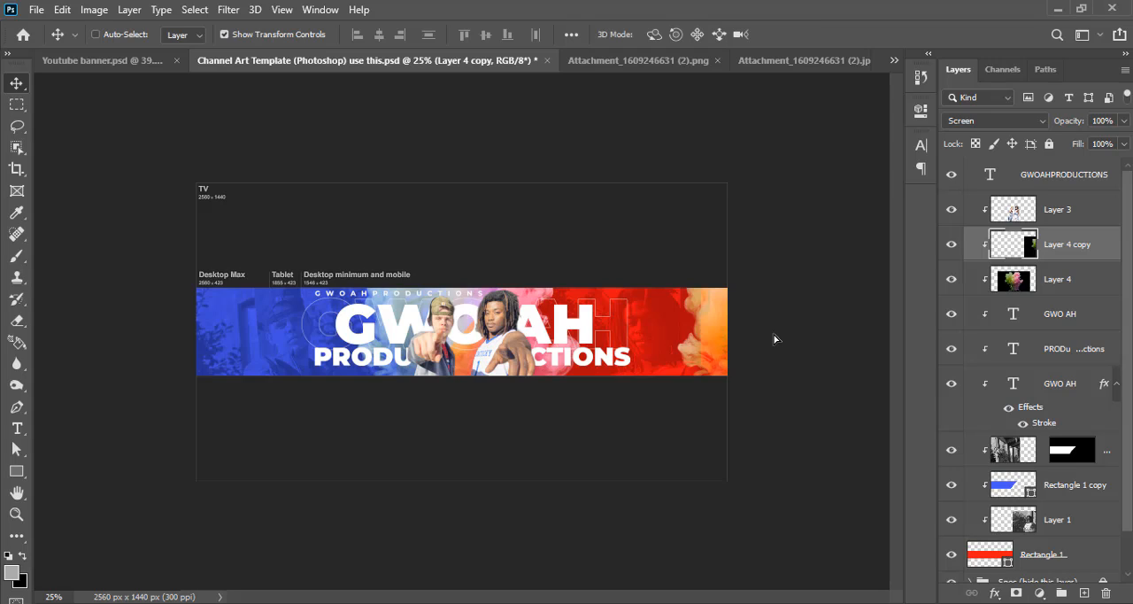
{"action": "left_click_drag", "start_coordinate": [711, 330], "coordinate": [701, 326]}
{"action": "left_click", "coordinate": [1110, 120]}
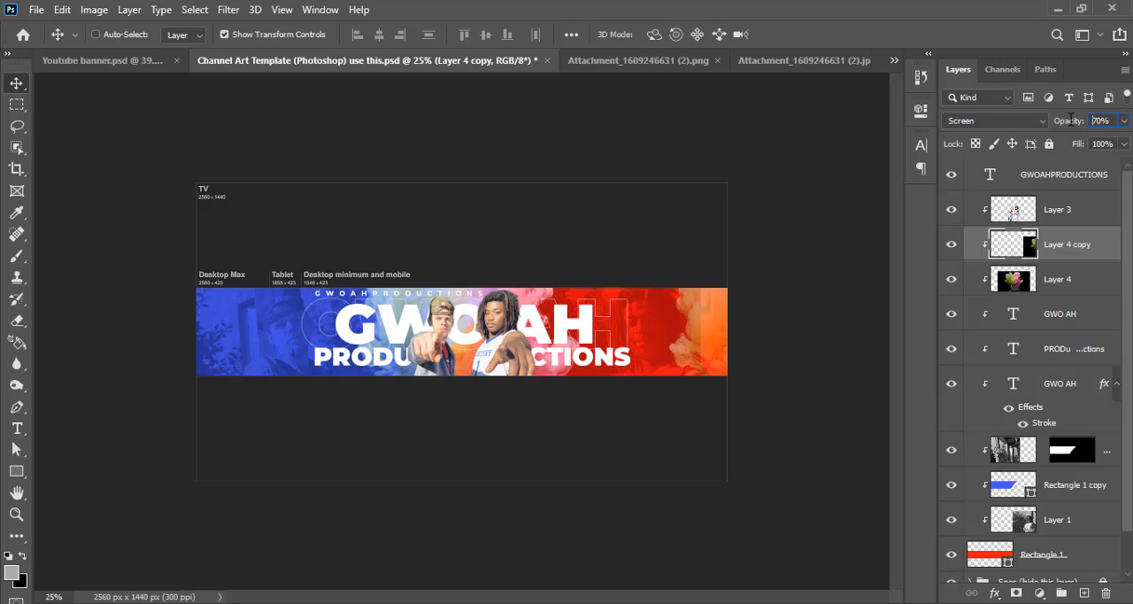
{"action": "mouse_move", "coordinate": [718, 336]}
{"action": "left_mouse_down"}
{"action": "mouse_move", "coordinate": [704, 332]}
{"action": "mouse_move", "coordinate": [705, 341]}
{"action": "left_mouse_up"}
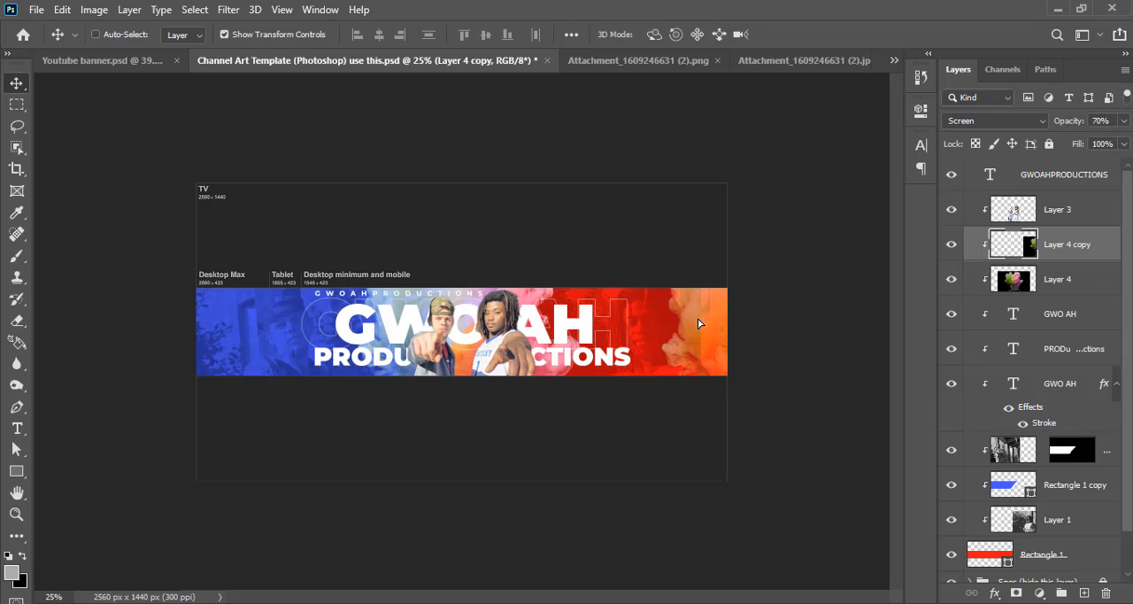
{"action": "mouse_move", "coordinate": [700, 341]}
{"action": "left_mouse_down"}
{"action": "mouse_move", "coordinate": [696, 333]}
{"action": "mouse_move", "coordinate": [704, 386]}
{"action": "mouse_move", "coordinate": [701, 346]}
{"action": "left_mouse_up"}
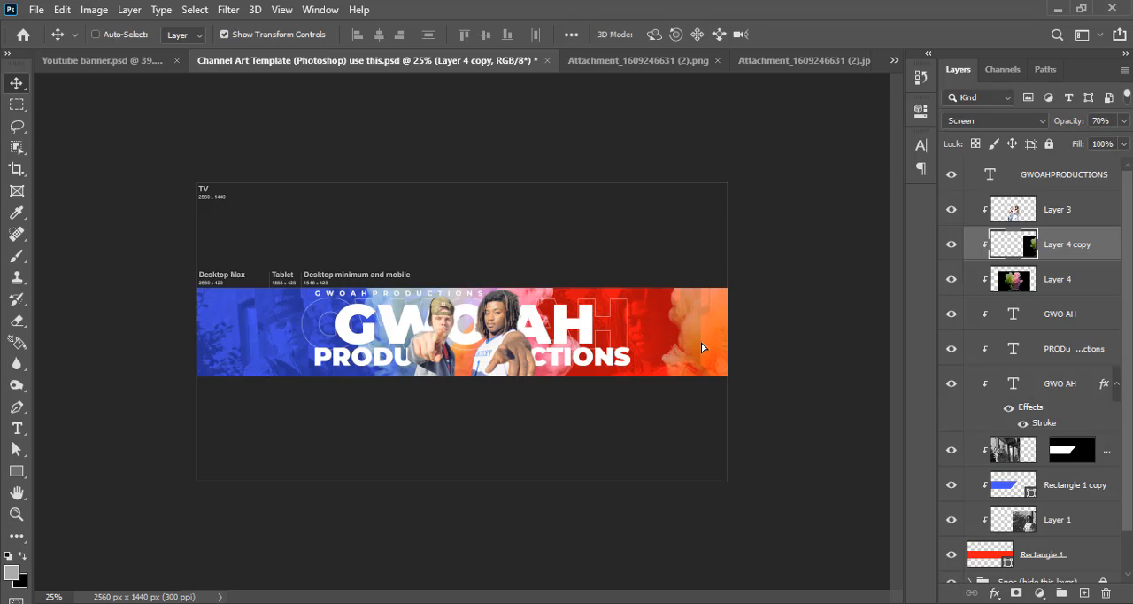
Scale the right-end smoke copy down to about 82% and reposition it over the red end of the banner
{"action": "key", "text": "ctrl+semicolon"}
{"action": "key", "text": "ctrl+t"}
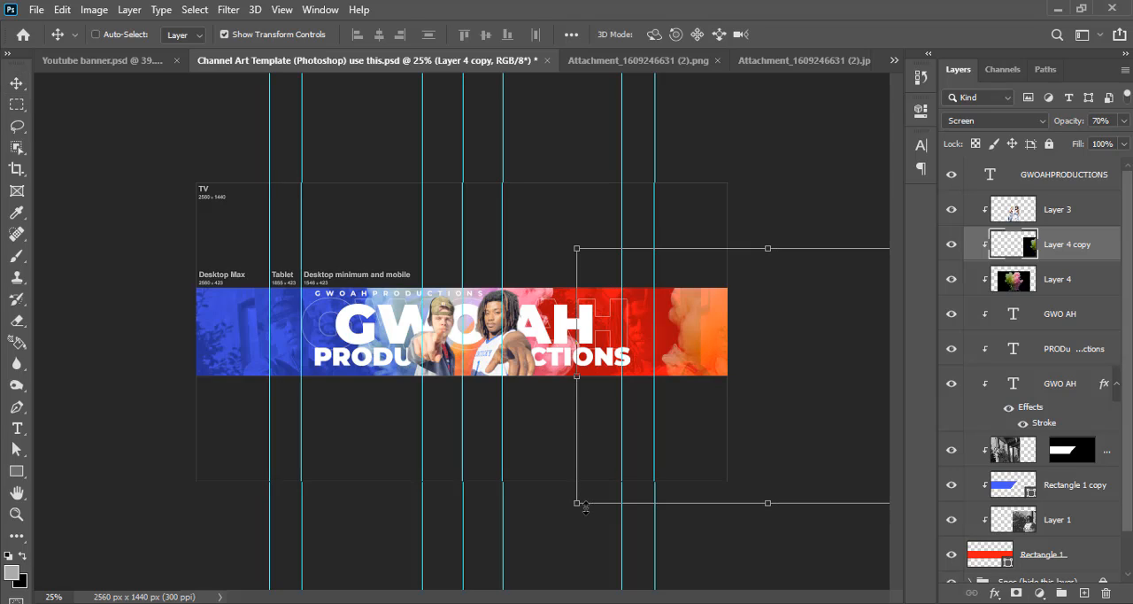
{"action": "left_click_drag", "start_coordinate": [574, 502], "coordinate": [644, 457]}
{"action": "left_click_drag", "start_coordinate": [801, 354], "coordinate": [746, 356]}
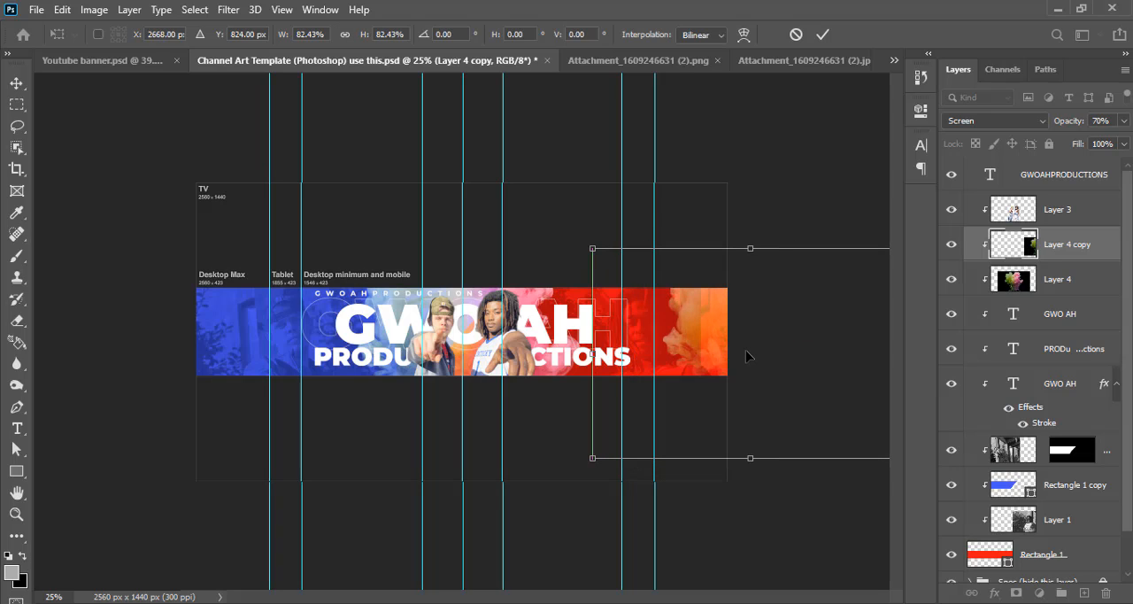
{"action": "left_click", "coordinate": [823, 33]}
{"action": "key", "text": "ctrl+semicolon"}
Shift the right-end smoke slightly outward and place a duplicate of it on the banner's left end
{"action": "left_click_drag", "start_coordinate": [702, 326], "coordinate": [715, 327]}
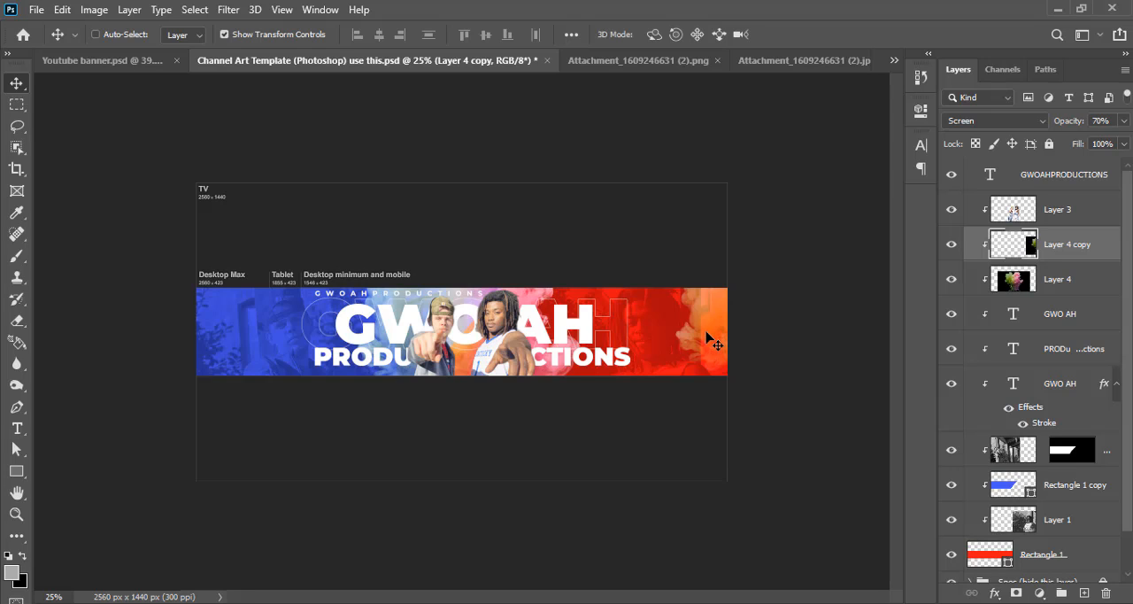
{"action": "left_click_drag", "start_coordinate": [708, 335], "coordinate": [168, 351]}
{"action": "left_click_drag", "start_coordinate": [263, 341], "coordinate": [246, 360]}
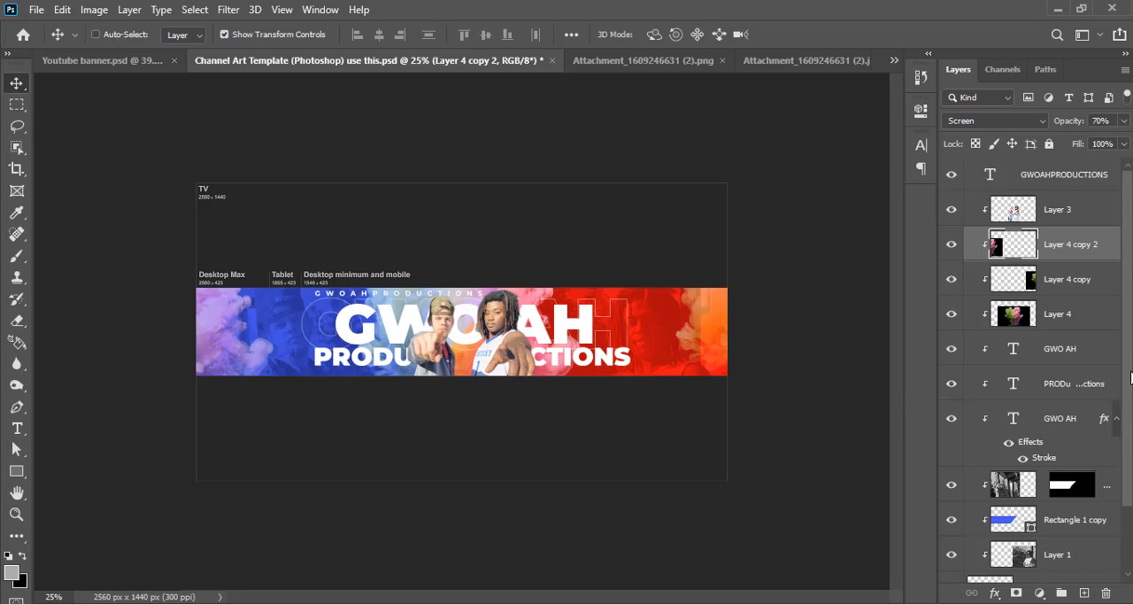
Reposition the tinted background photos, Layer 2 on the blue side and Layer 1 on the red side
{"action": "scroll", "coordinate": [1130, 378], "scroll_direction": "down", "scroll_amount": 3}
{"action": "left_click", "coordinate": [1006, 409]}
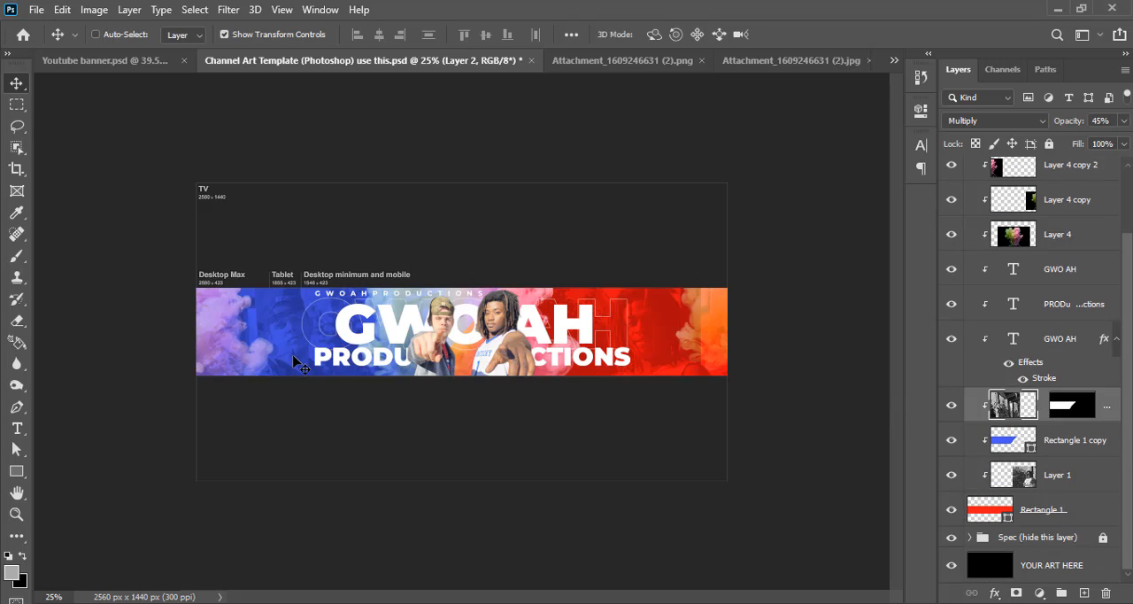
{"action": "left_click_drag", "start_coordinate": [291, 353], "coordinate": [289, 347]}
{"action": "left_click", "coordinate": [1062, 473]}
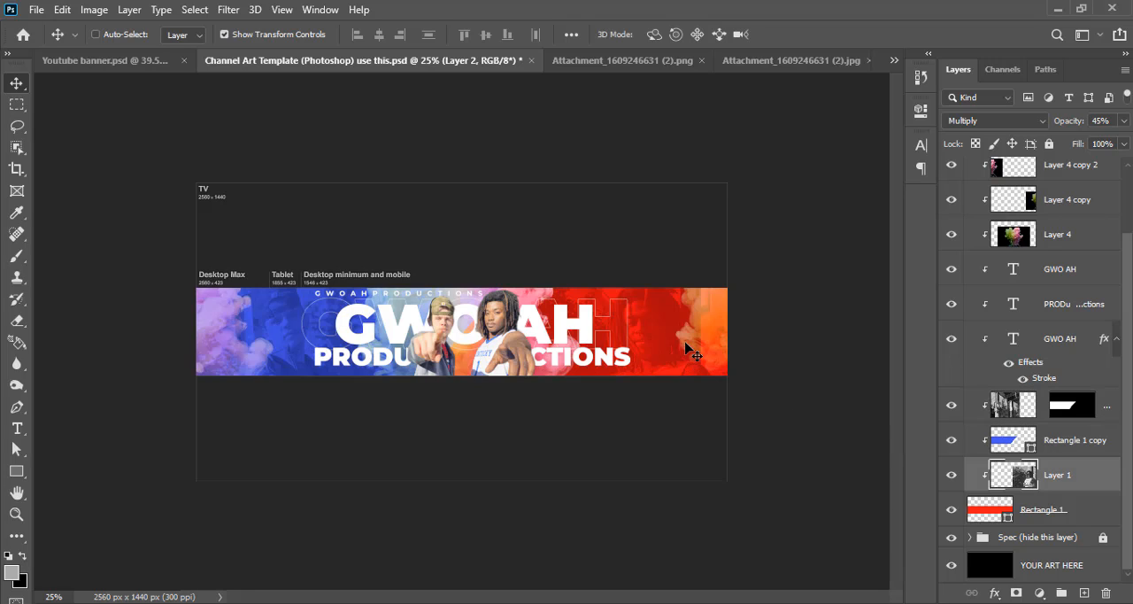
{"action": "left_click_drag", "start_coordinate": [653, 351], "coordinate": [662, 346]}
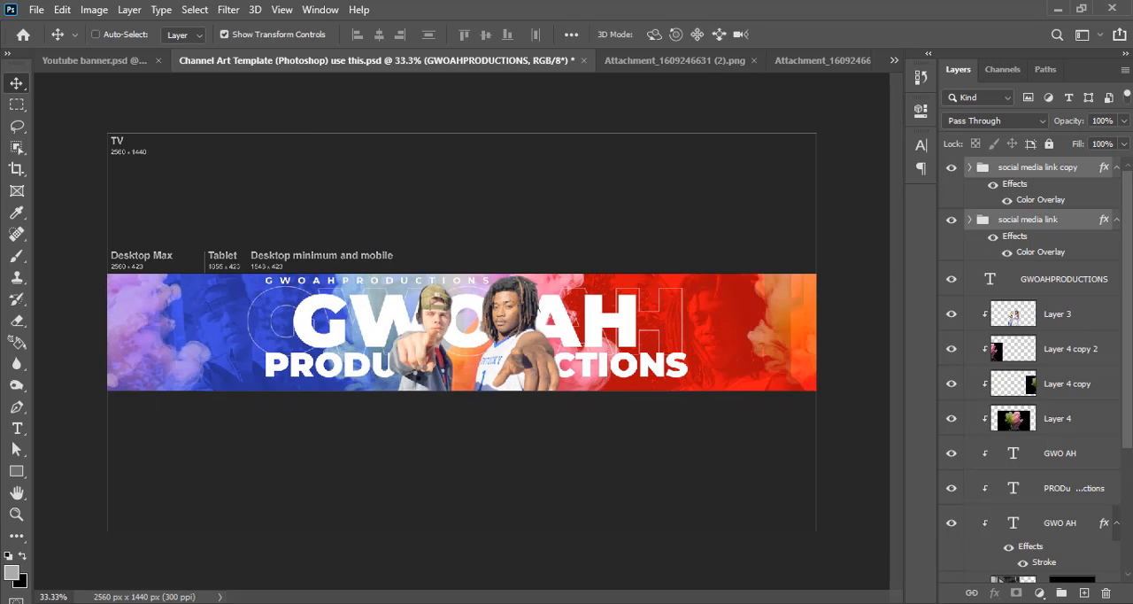
Place both social media link groups beneath the PRODUCTIONS text, just above the banner strip's lower edge
{"action": "left_click_drag", "start_coordinate": [470, 369], "coordinate": [584, 389]}
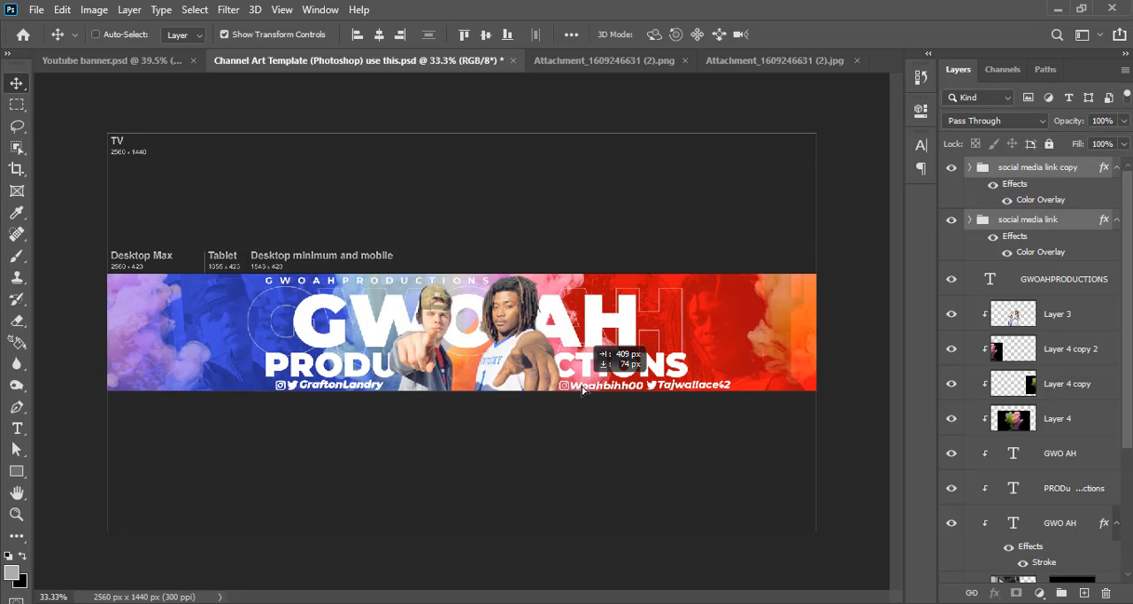
{"action": "key", "text": "ctrl+plus"}
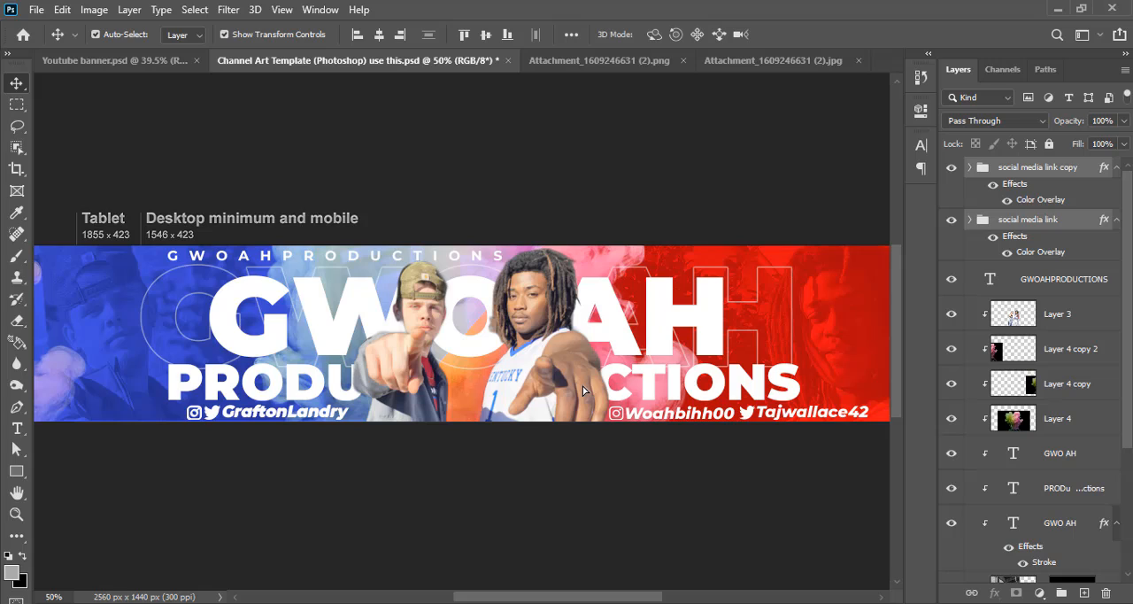
{"action": "key", "text": "shift+Up"}
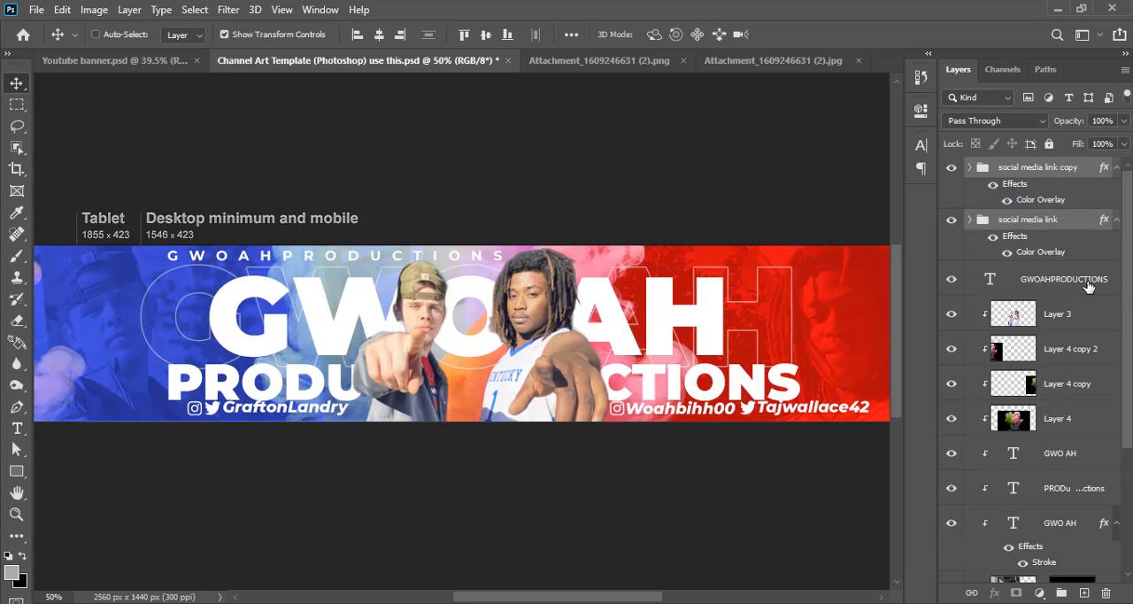
Move the solid GWO AH, outlined GWO AH and PRODu ...ctions text layers up together, away from the social media links
{"action": "scroll", "coordinate": [1069, 319], "scroll_direction": "down", "scroll_amount": 4}
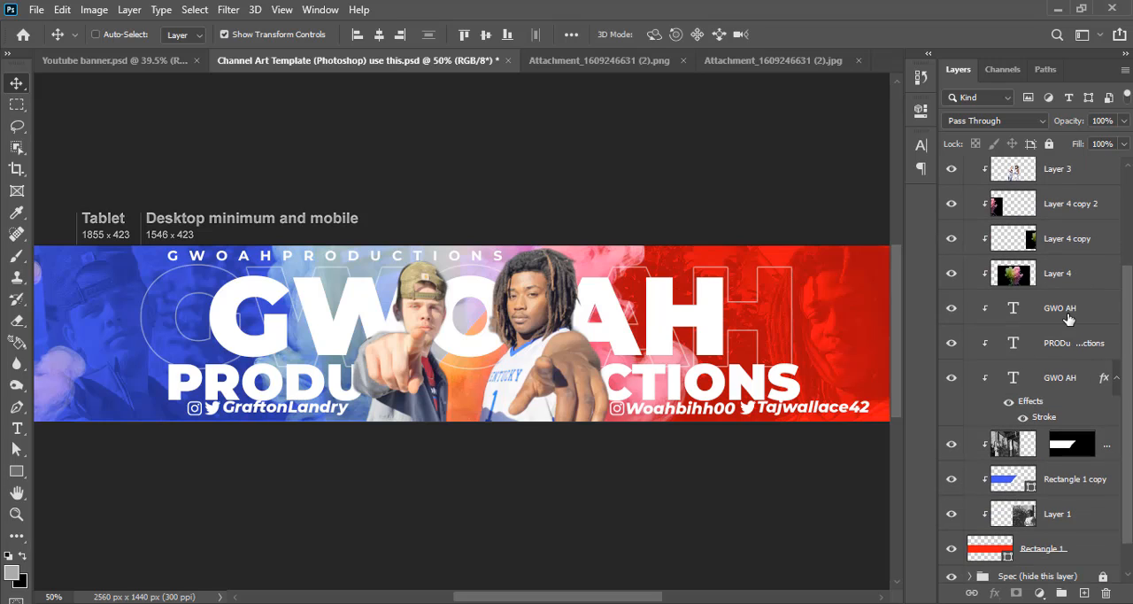
{"action": "left_click", "coordinate": [1068, 318]}
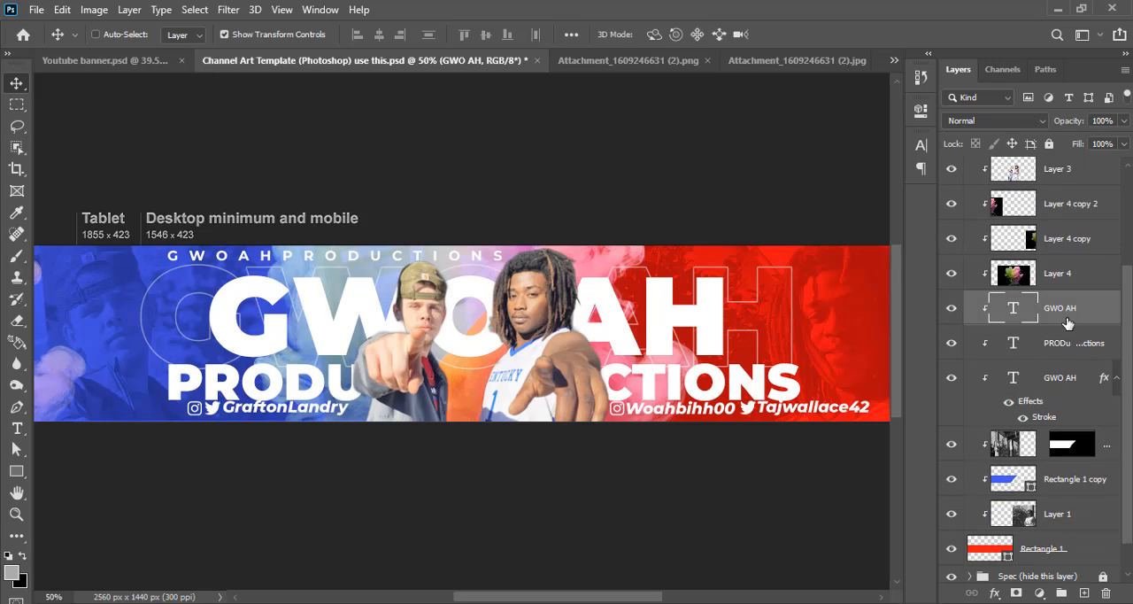
{"action": "left_click", "coordinate": [1068, 390], "text": "shift"}
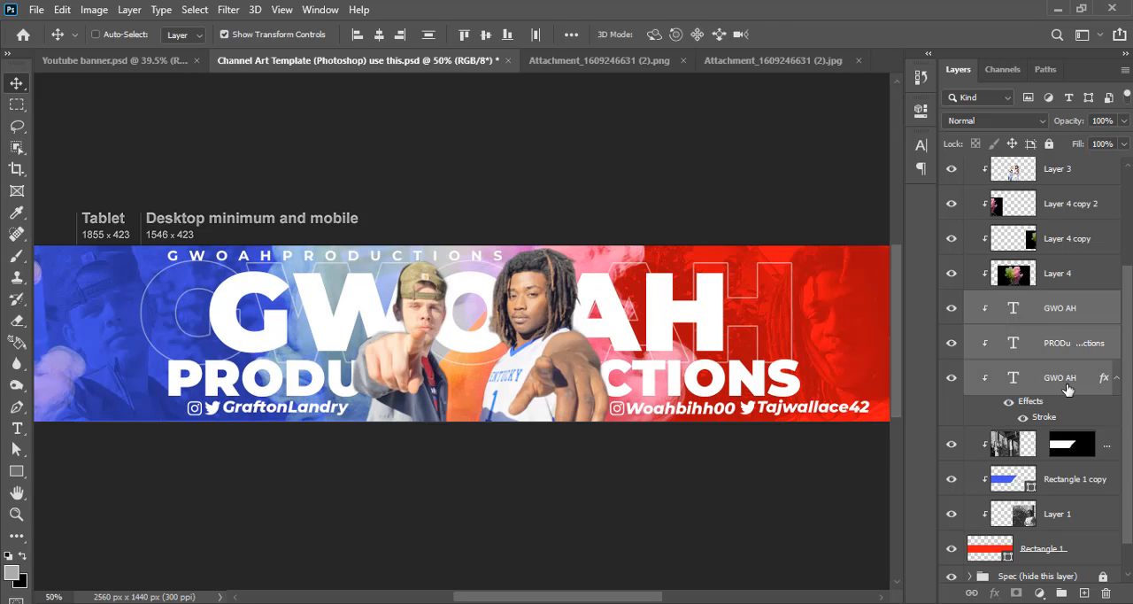
{"action": "scroll", "coordinate": [1068, 390], "scroll_direction": "up", "scroll_amount": 4}
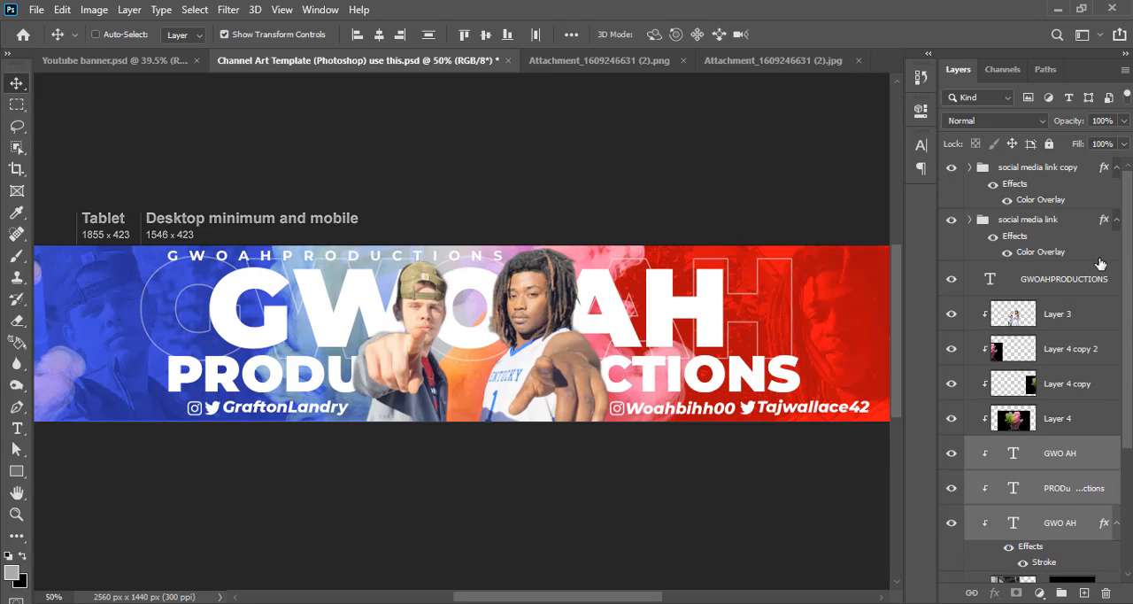
Nudge the small GWOAHPRODUCTIONS text line slightly down from the banner strip's upper edge
{"action": "left_click", "coordinate": [1079, 280]}
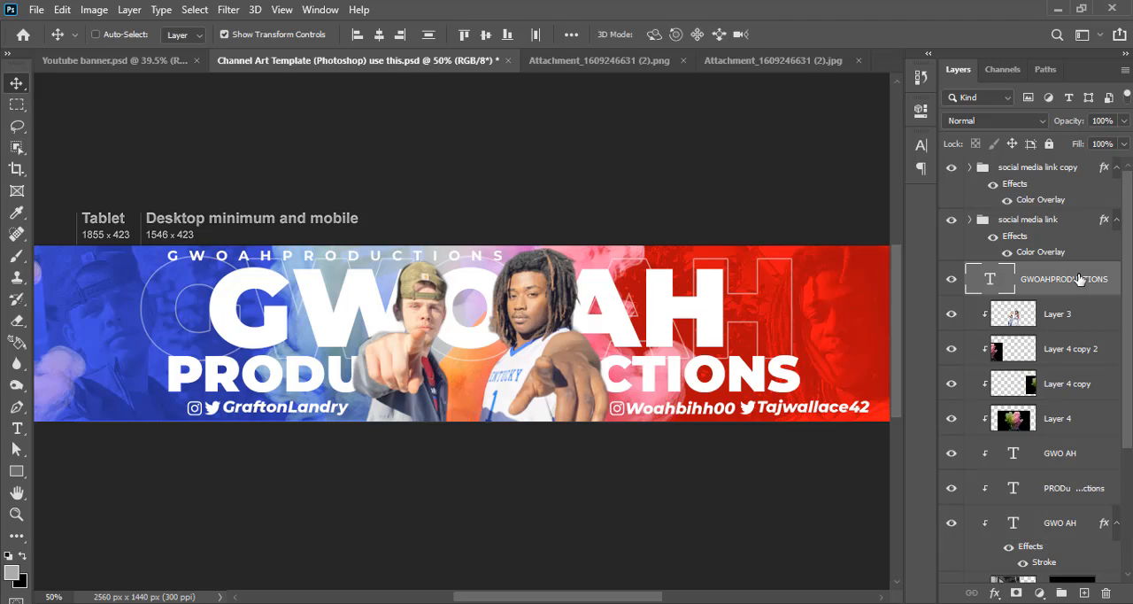
{"action": "key", "text": "Up"}
{"action": "key", "text": "Up"}
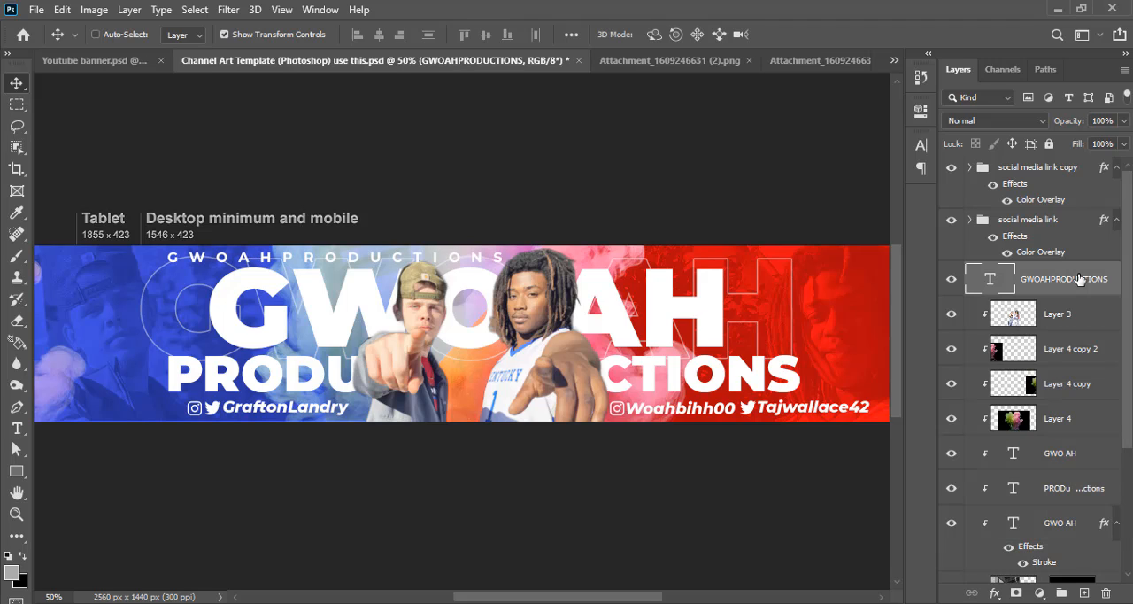
Hide the Spec (hide this layer) guide group and view the finished banner enlarged without the surrounding panels
{"action": "key", "text": "ctrl+minus"}
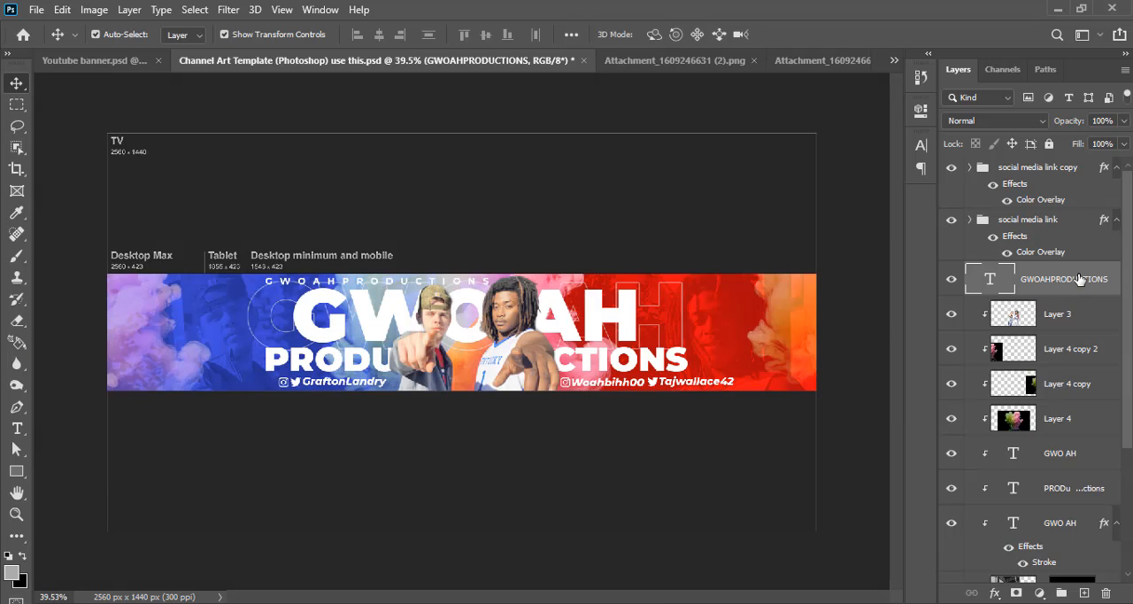
{"action": "left_click", "coordinate": [1078, 168]}
{"action": "left_click_drag", "start_coordinate": [1128, 372], "coordinate": [1128, 497]}
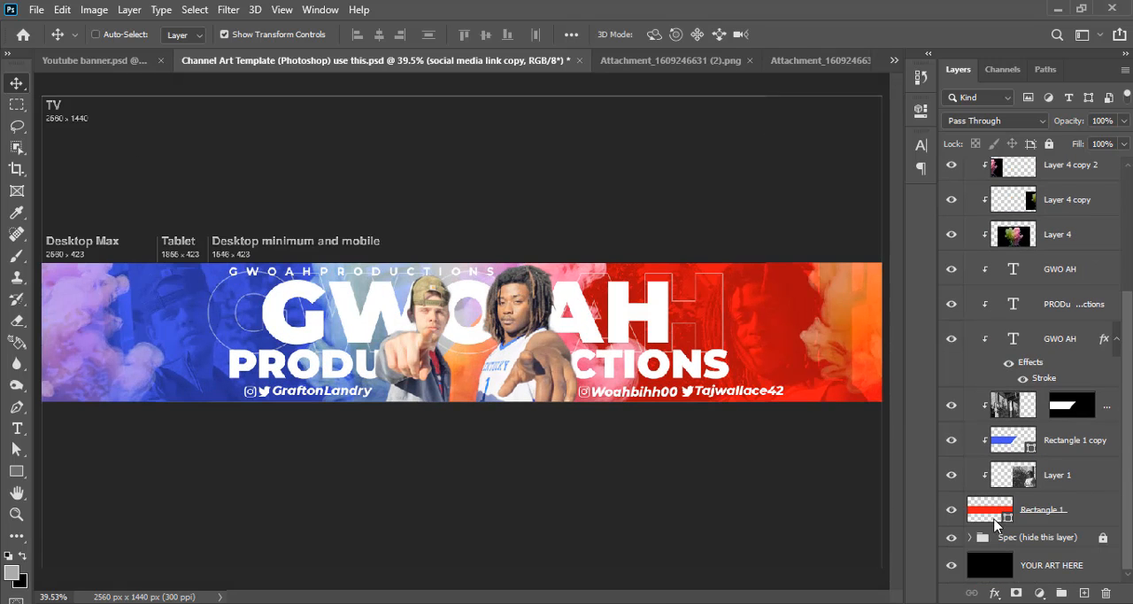
{"action": "left_click", "coordinate": [951, 536]}
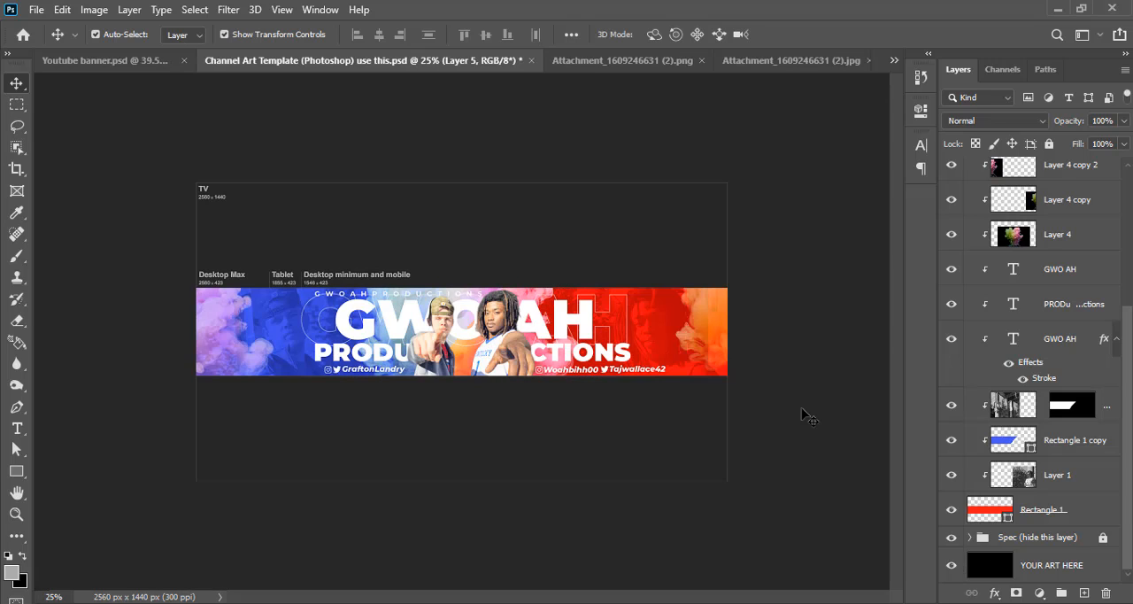
{"action": "key", "text": "ctrl+0"}
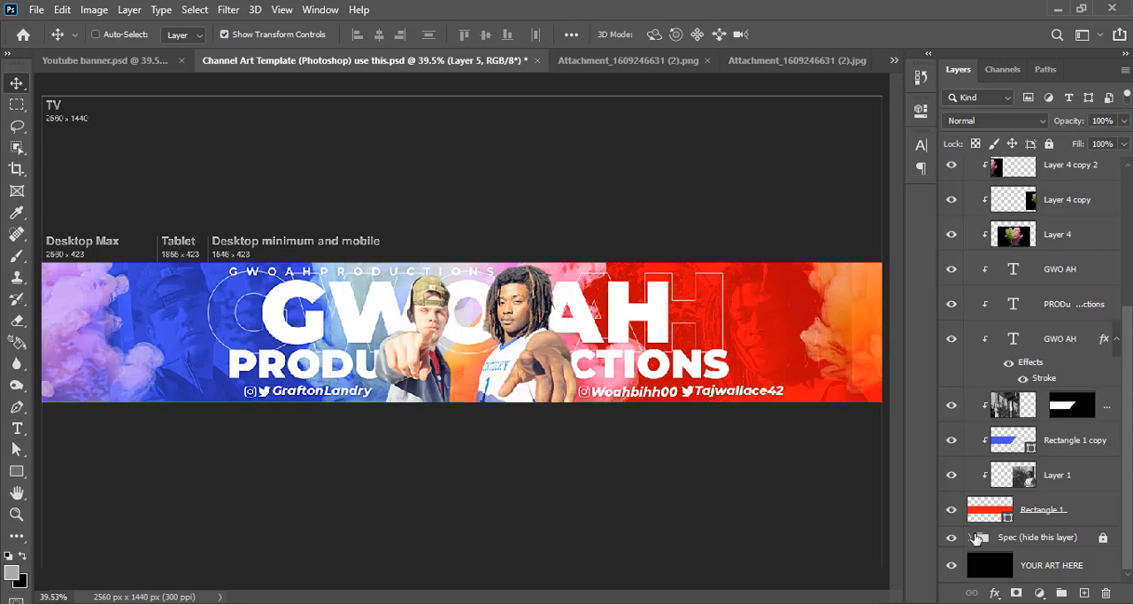
{"action": "left_click", "coordinate": [952, 537]}
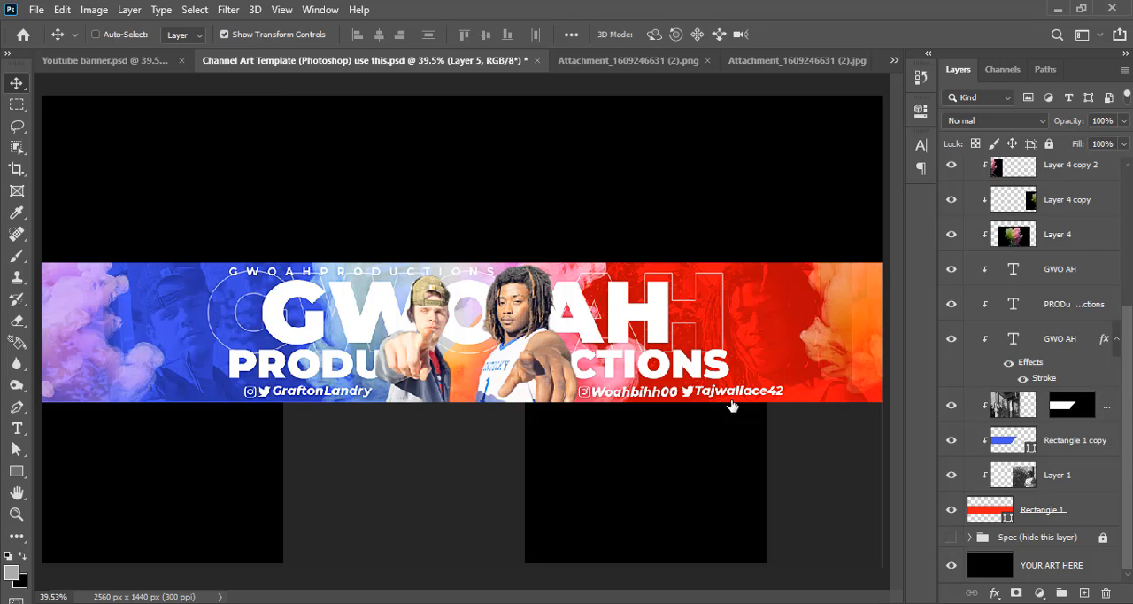
{"action": "key", "text": "Tab"}
{"action": "key", "text": "ctrl+plus"}
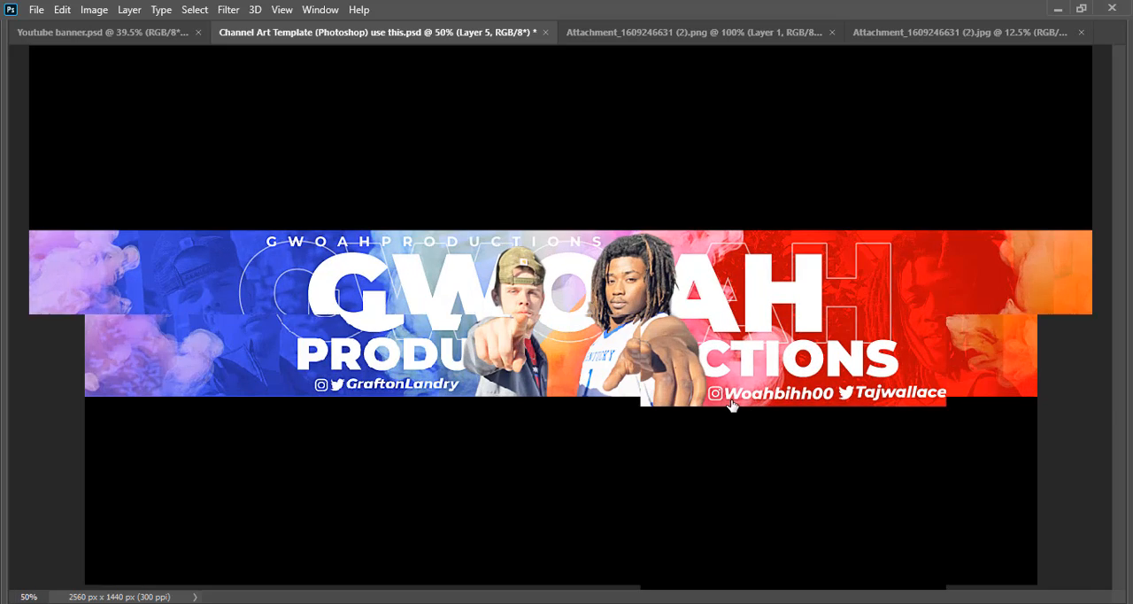